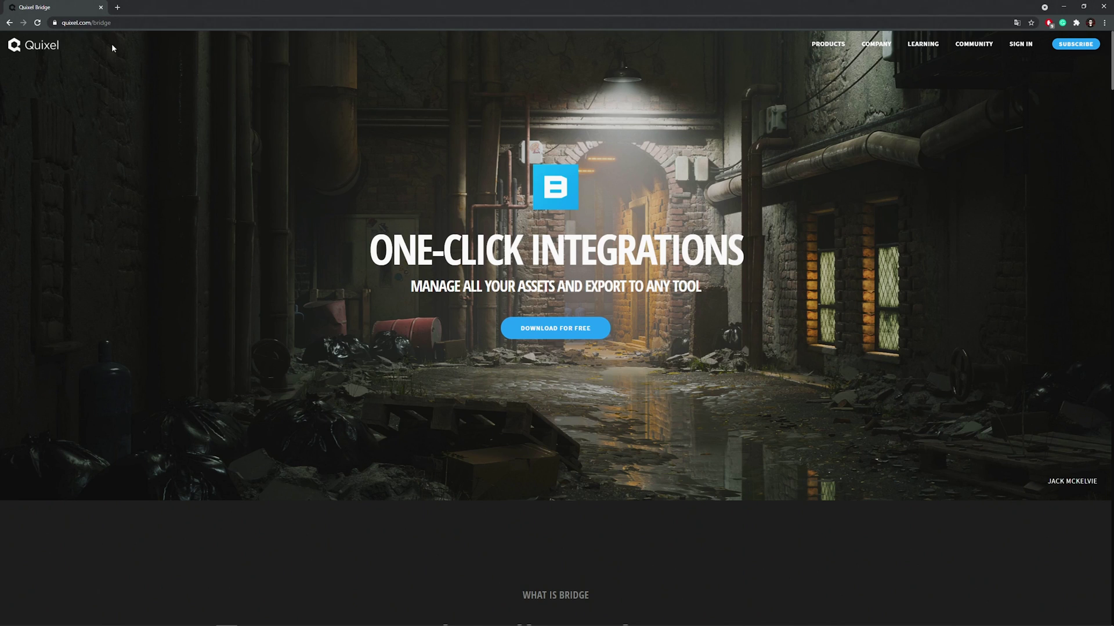
- Download the free Quixel Bridge application from the Quixel website and launch the downloaded Bridge.exe
{"action": "mouse_move", "coordinate": [822, 50]}
{"action": "left_click", "coordinate": [576, 334]}
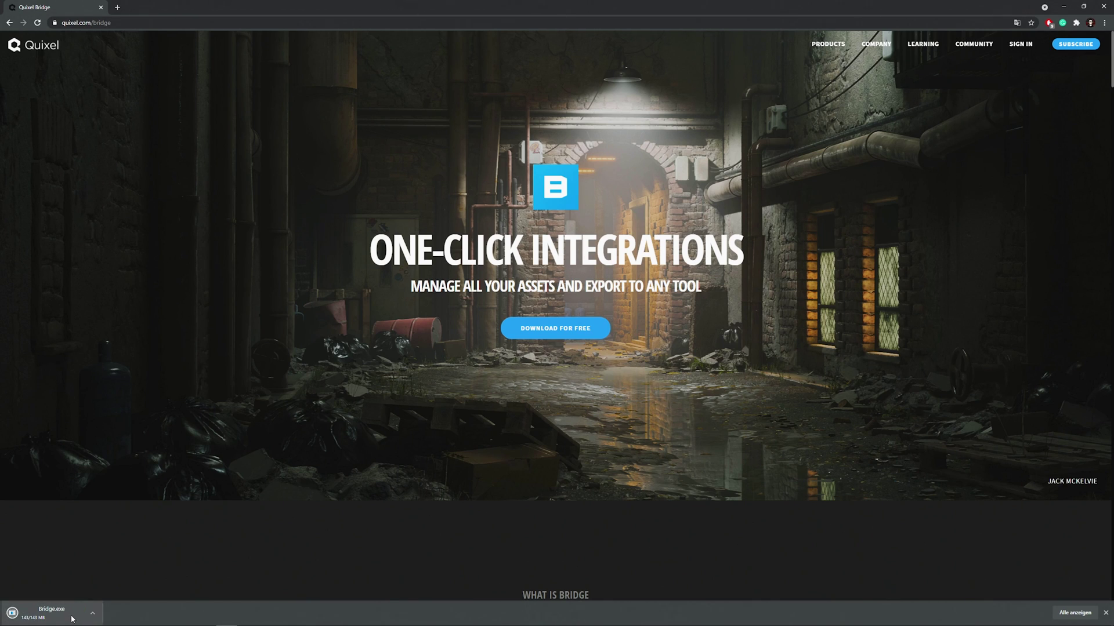
{"action": "left_click", "coordinate": [52, 613]}
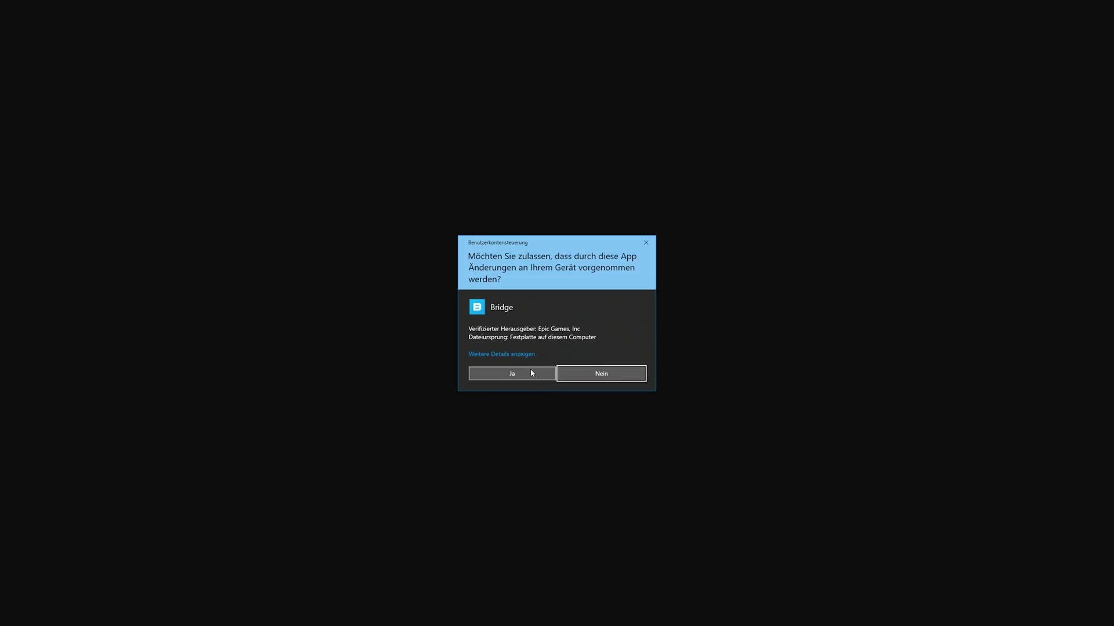
{"action": "left_click", "coordinate": [532, 373]}
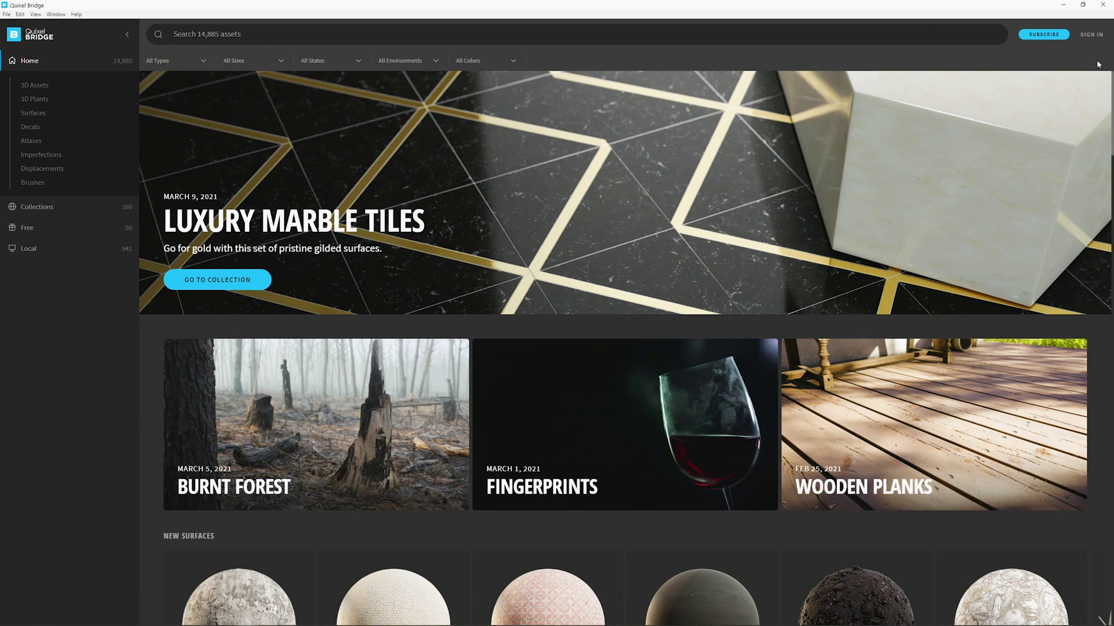
- Sign in to Bridge with an Epic Games account
{"action": "left_click", "coordinate": [1093, 36]}
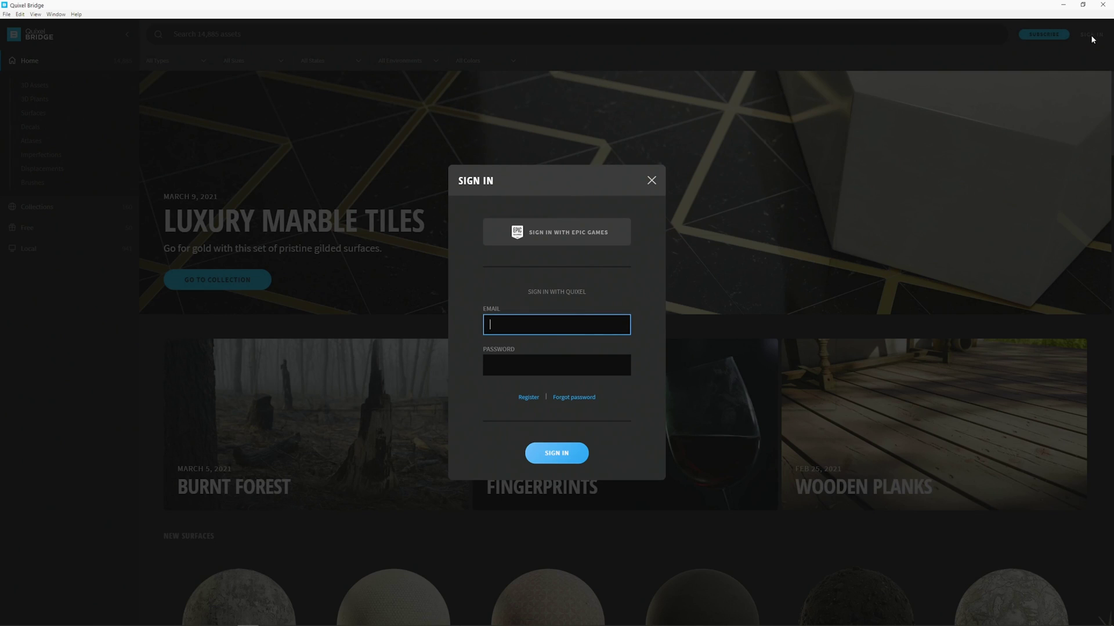
{"action": "left_click", "coordinate": [587, 235]}
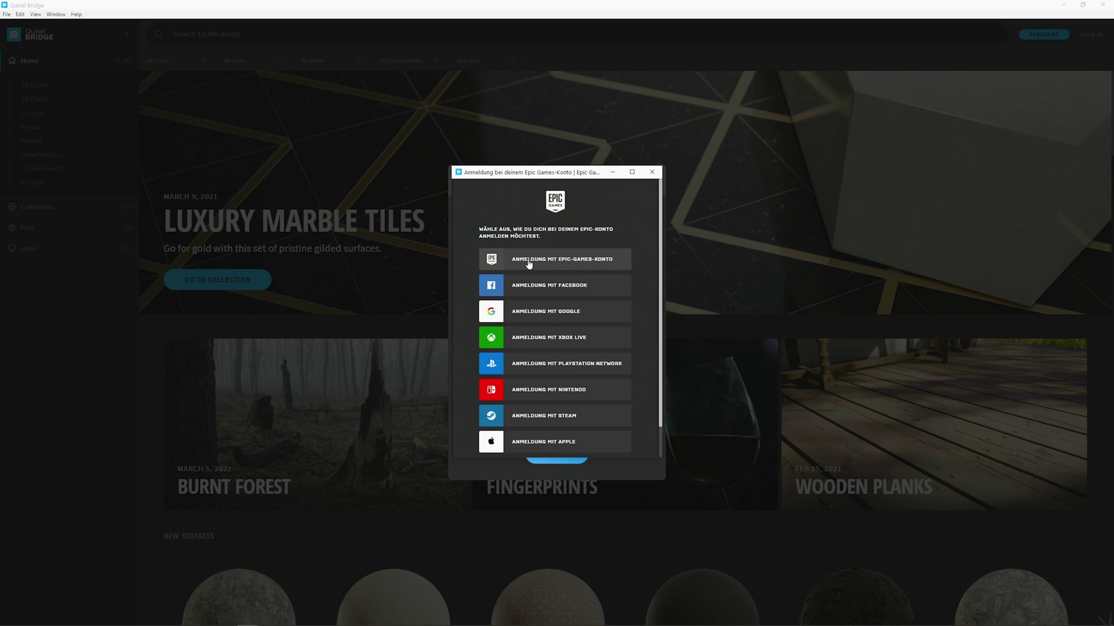
{"action": "left_click", "coordinate": [556, 261]}
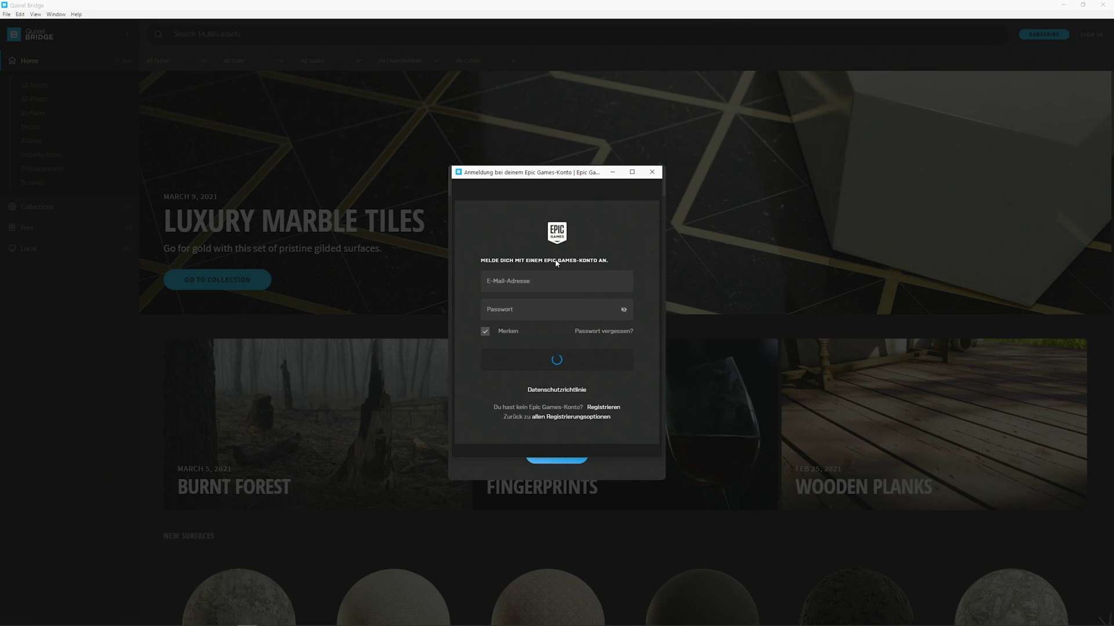
{"action": "left_click", "coordinate": [519, 282]}
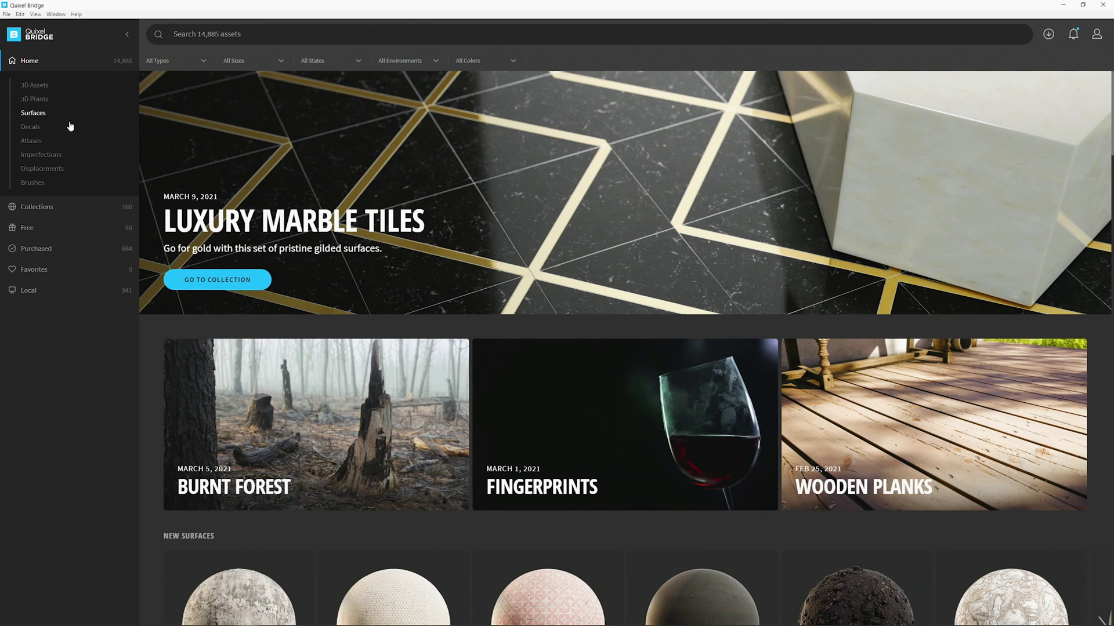
- Browse the Surfaces category down to the trending assets and select the Grass Uncut surface
{"action": "left_click", "coordinate": [40, 113]}
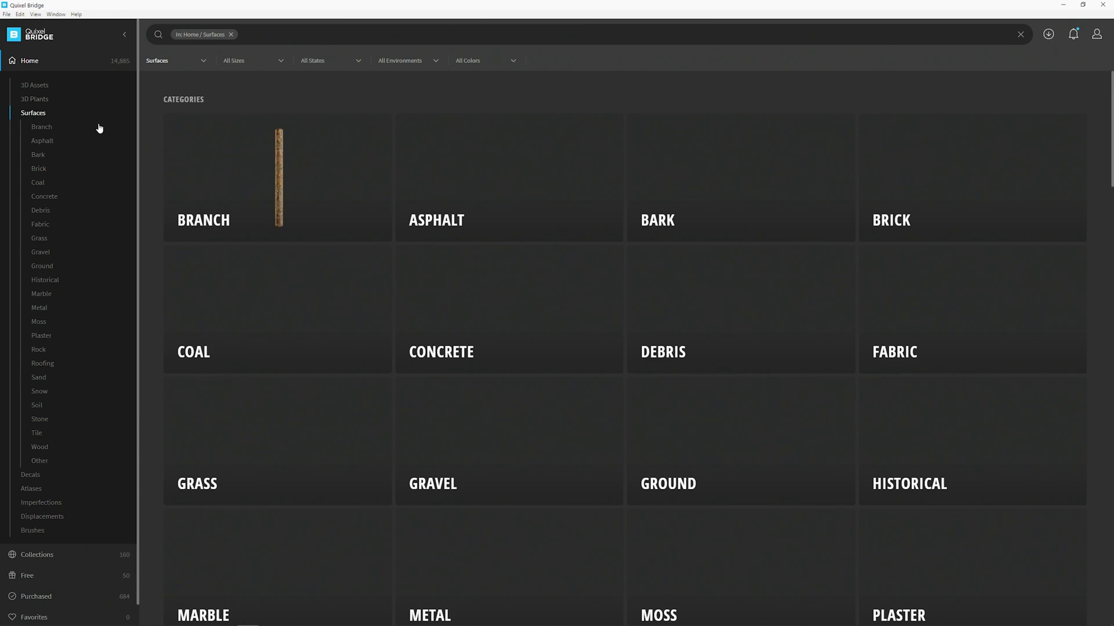
{"action": "scroll", "coordinate": [558, 420], "scroll_direction": "down", "scroll_amount": 8}
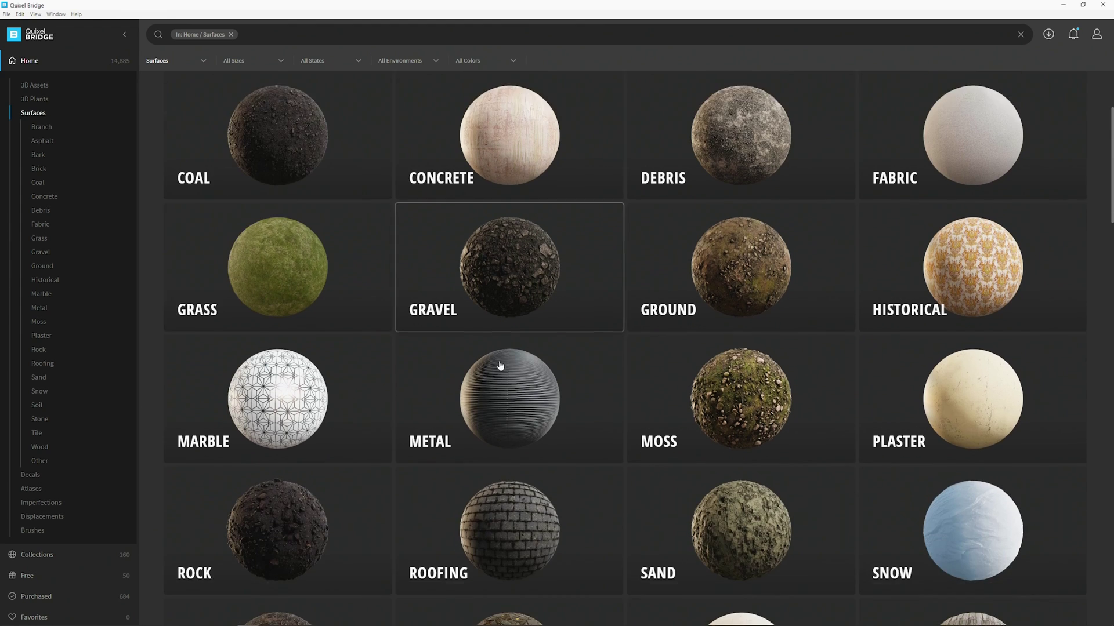
{"action": "scroll", "coordinate": [463, 331], "scroll_direction": "down", "scroll_amount": 6}
{"action": "left_click", "coordinate": [542, 303]}
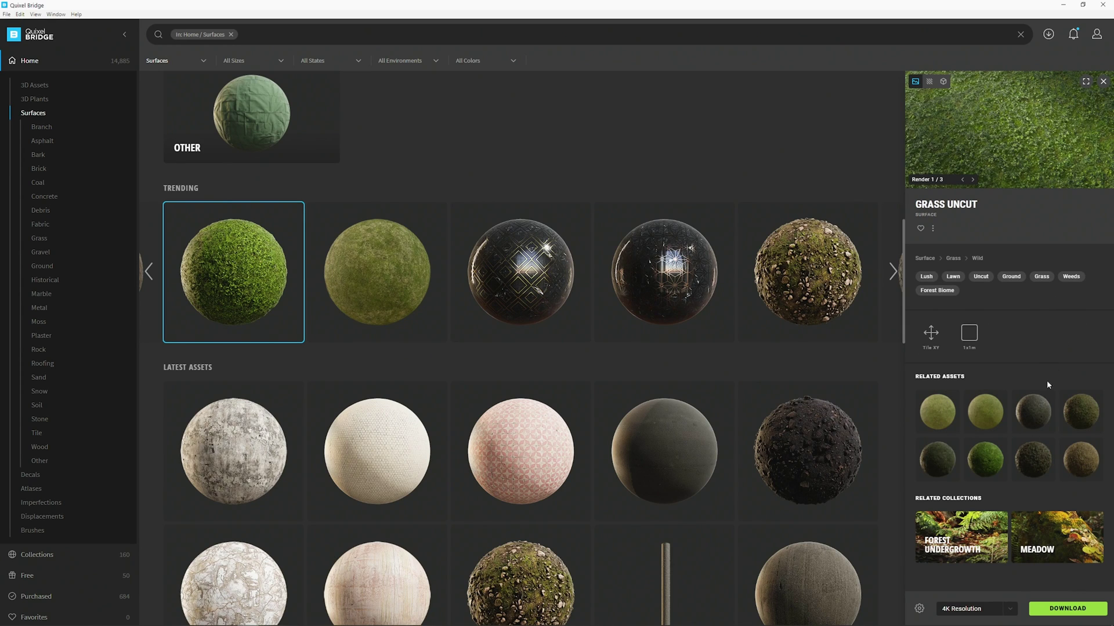
- Open the export settings and keep Unreal Engine as the export target with engine version 4.26
{"action": "left_click", "coordinate": [920, 610]}
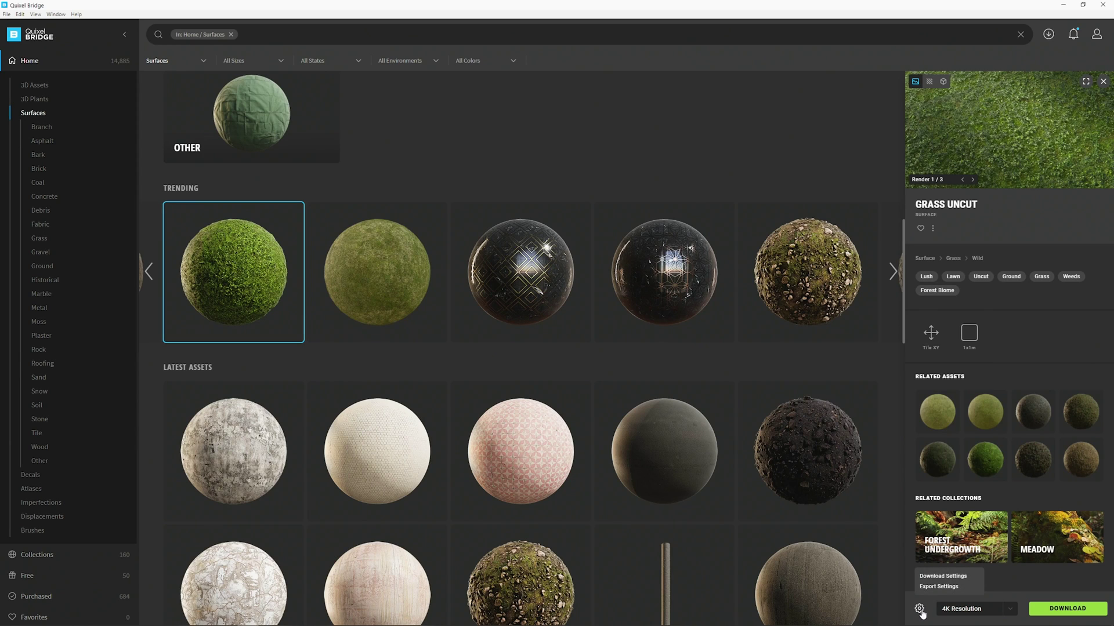
{"action": "left_click", "coordinate": [939, 587]}
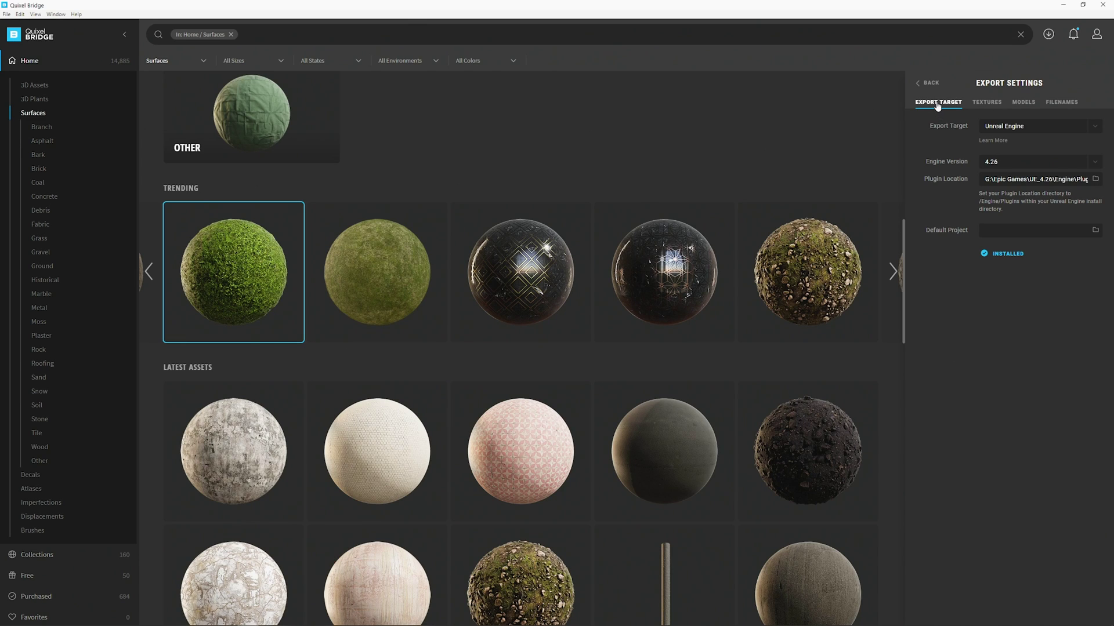
{"action": "left_click", "coordinate": [1094, 128]}
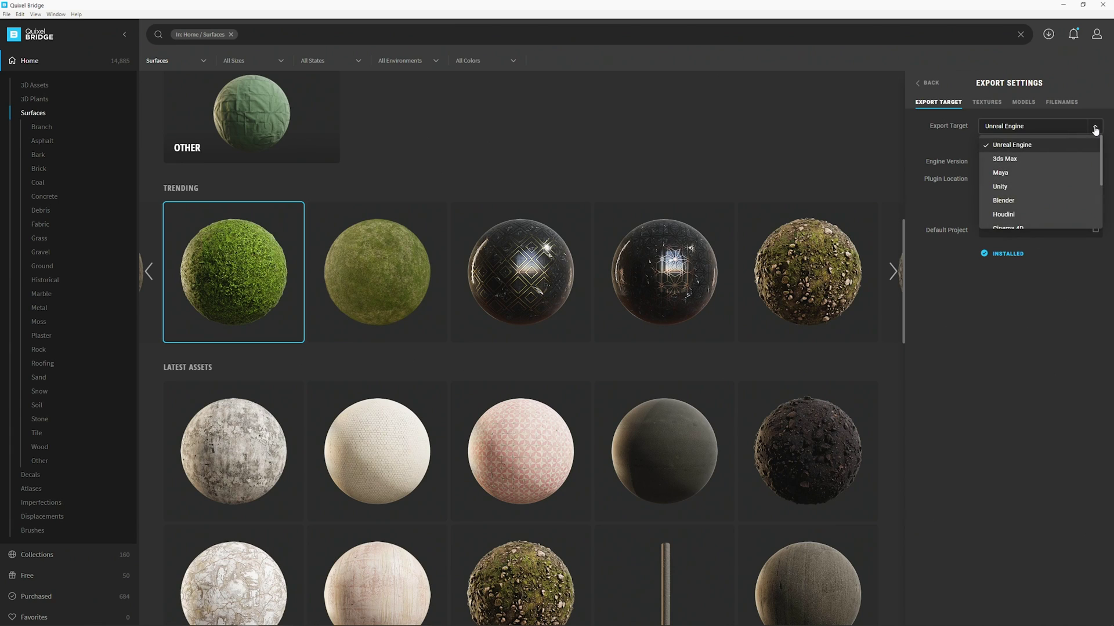
{"action": "scroll", "coordinate": [1066, 163], "scroll_direction": "down", "scroll_amount": 3}
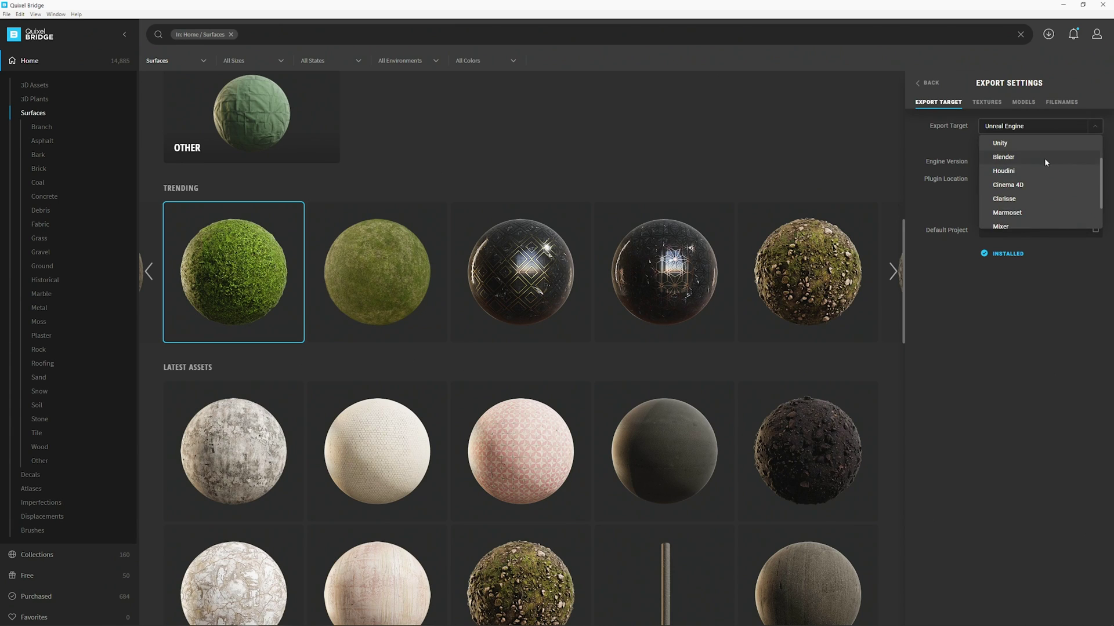
{"action": "scroll", "coordinate": [1083, 181], "scroll_direction": "up", "scroll_amount": 3}
{"action": "left_click", "coordinate": [1094, 128]}
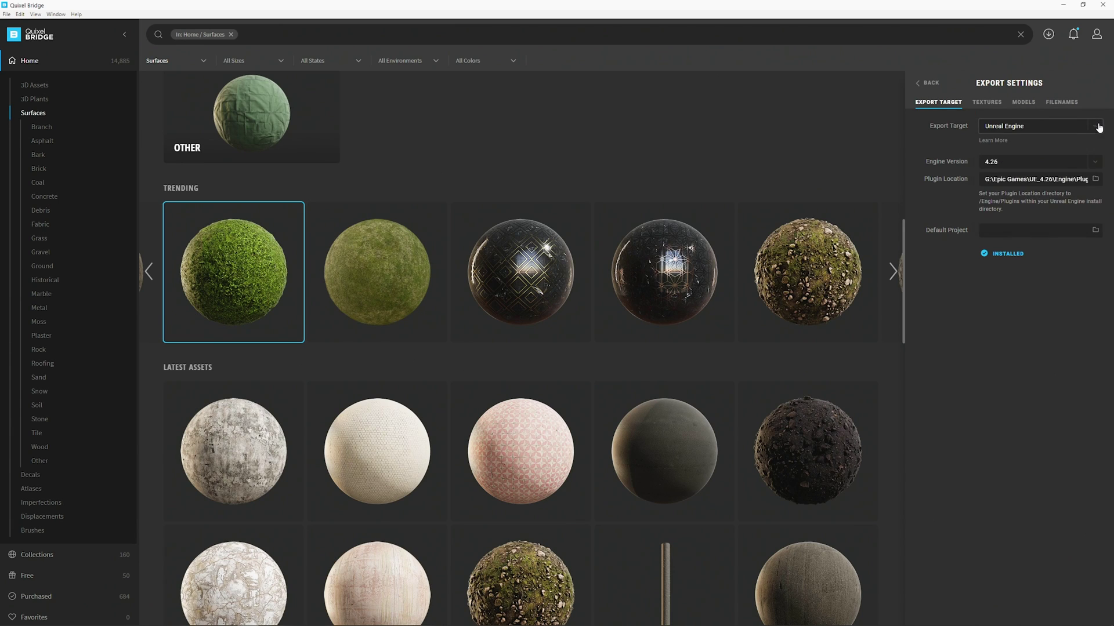
{"action": "left_click", "coordinate": [1092, 163]}
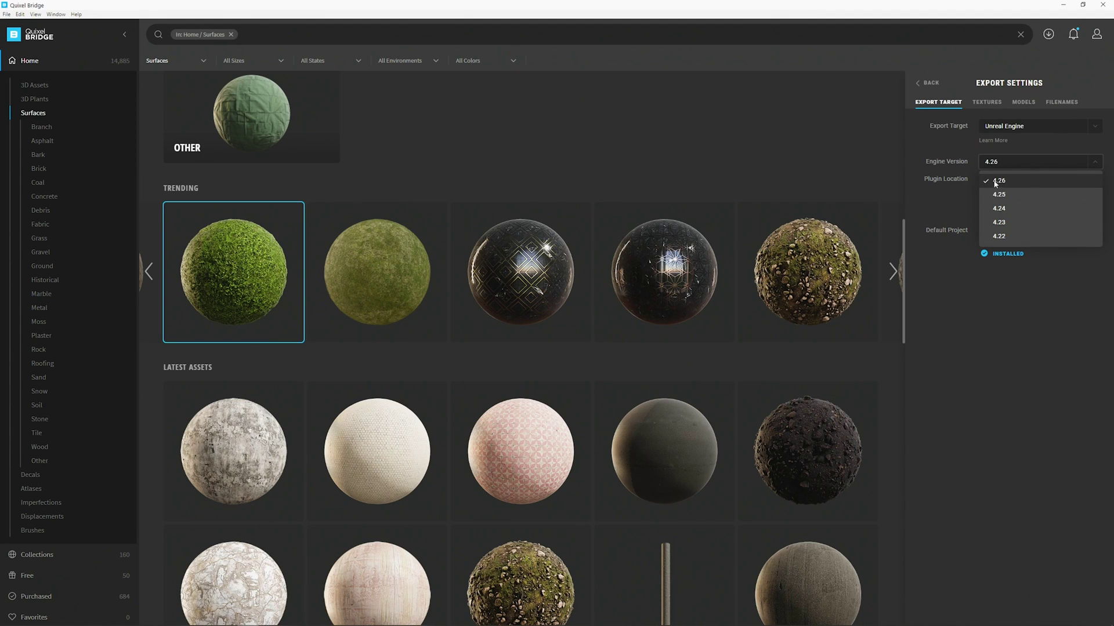
{"action": "left_click", "coordinate": [1098, 164]}
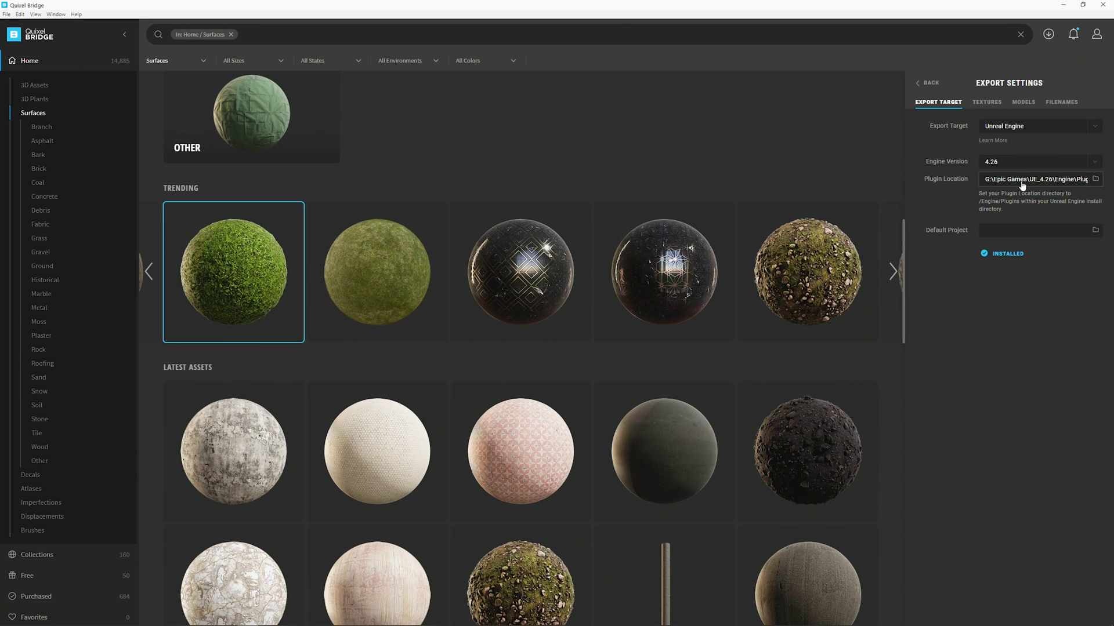
- Set the plugin location to the Epic Games\UE_4.26\Engine\Plugins folder on drive G
{"action": "left_click", "coordinate": [1095, 179]}
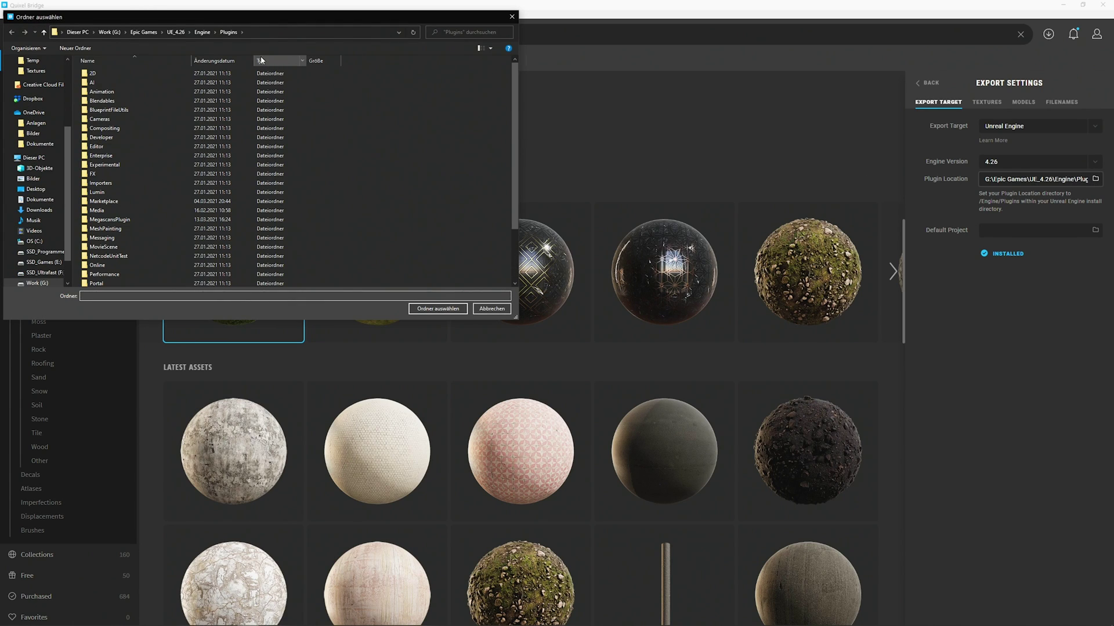
{"action": "left_click", "coordinate": [144, 32]}
{"action": "left_click", "coordinate": [104, 113]}
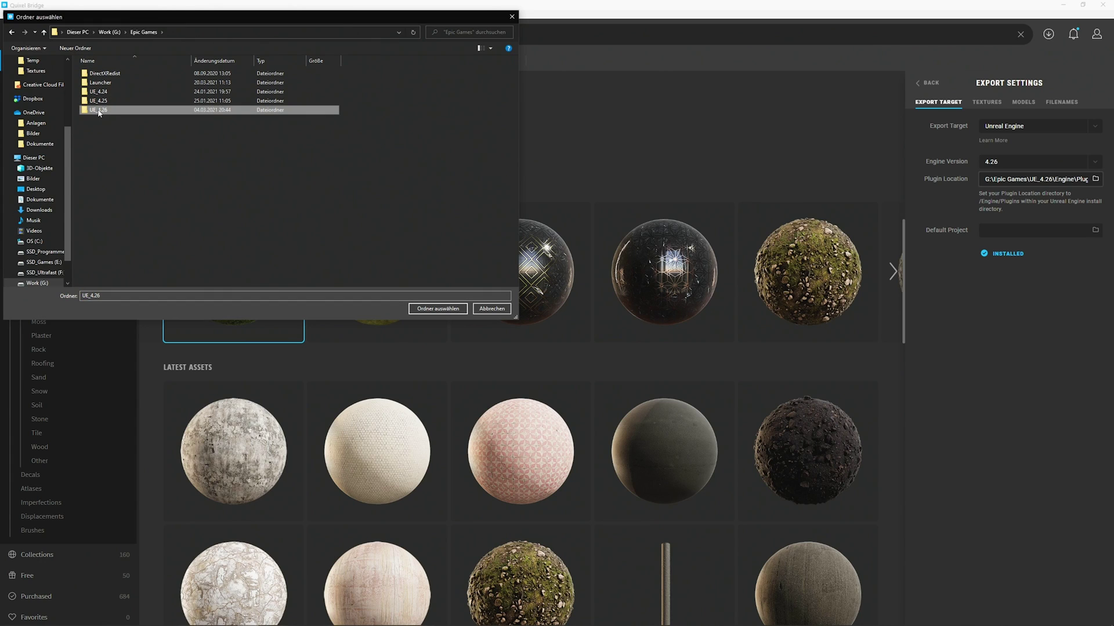
{"action": "double_click", "coordinate": [107, 111]}
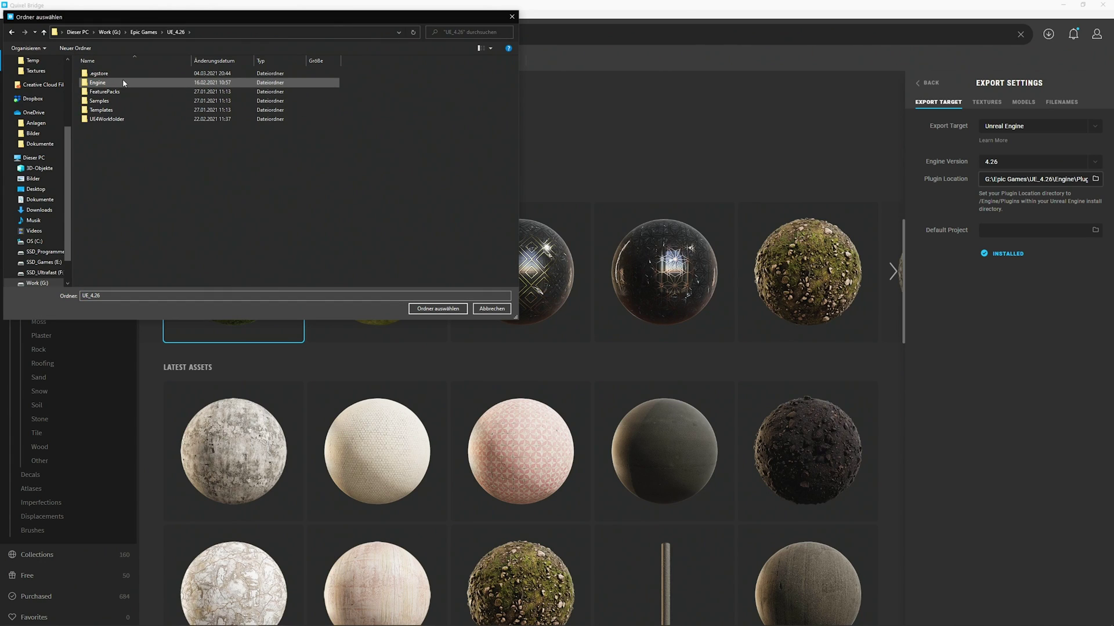
{"action": "double_click", "coordinate": [126, 85]}
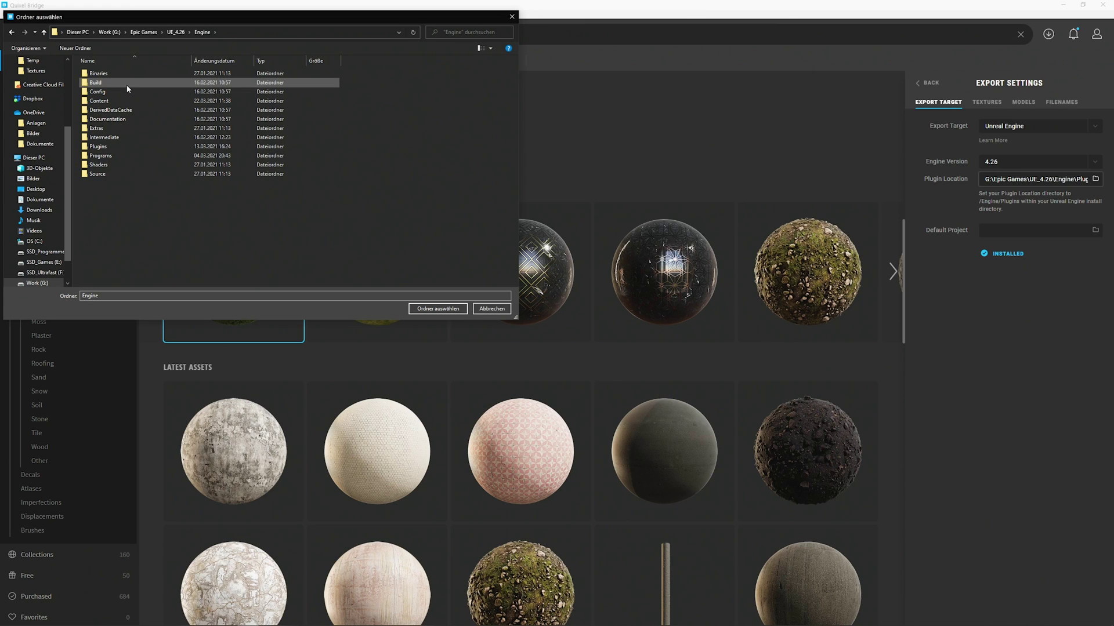
{"action": "left_click", "coordinate": [111, 149]}
{"action": "double_click", "coordinate": [111, 149]}
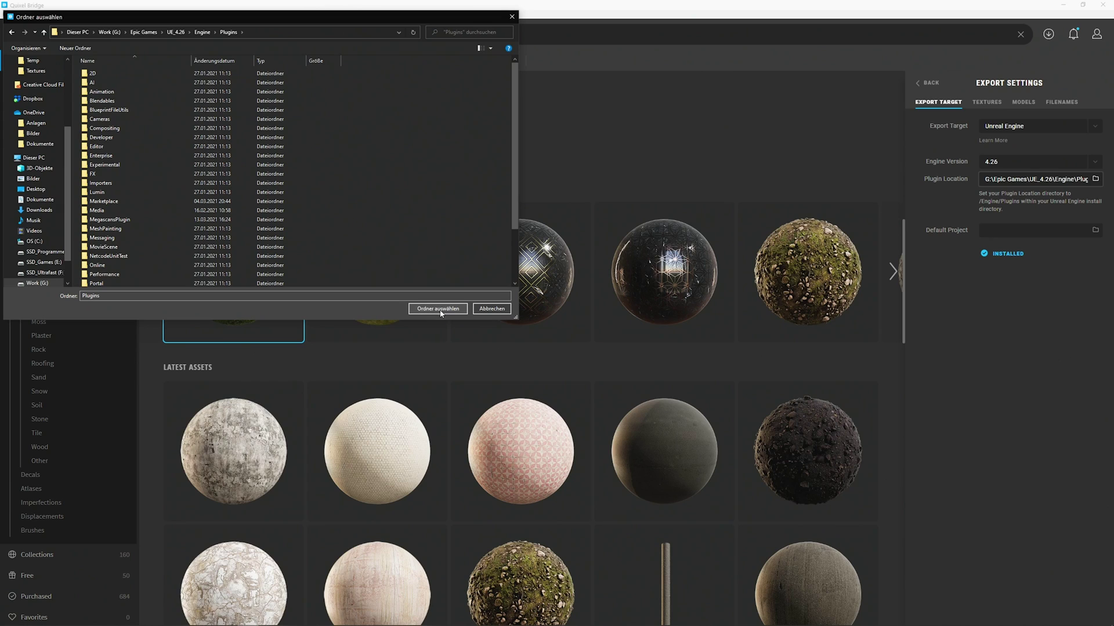
{"action": "left_click", "coordinate": [434, 311]}
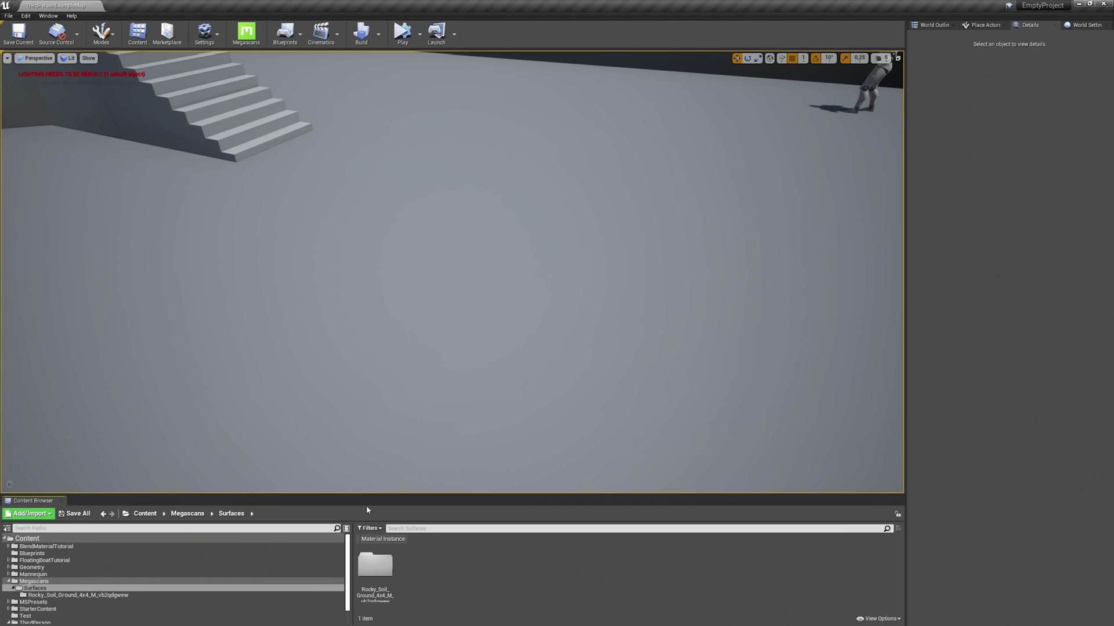
- Switch to Unreal Engine and search its plugins for "megas" to check whether the Megascans plugin is enabled, closing the plugin window when done
{"action": "left_click", "coordinate": [204, 33]}
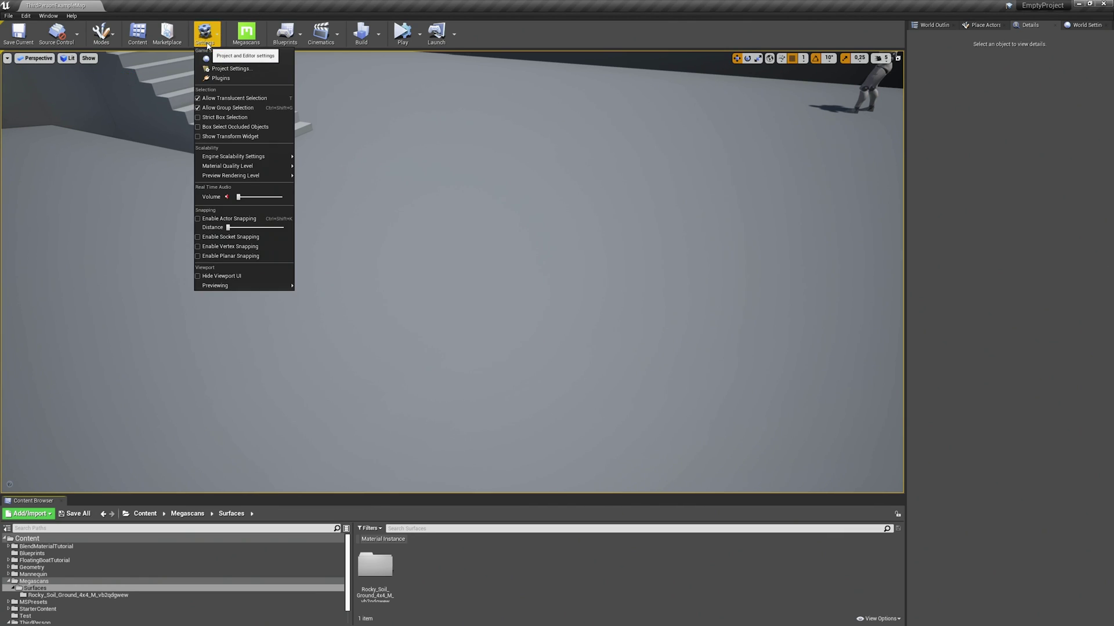
{"action": "left_click", "coordinate": [232, 77]}
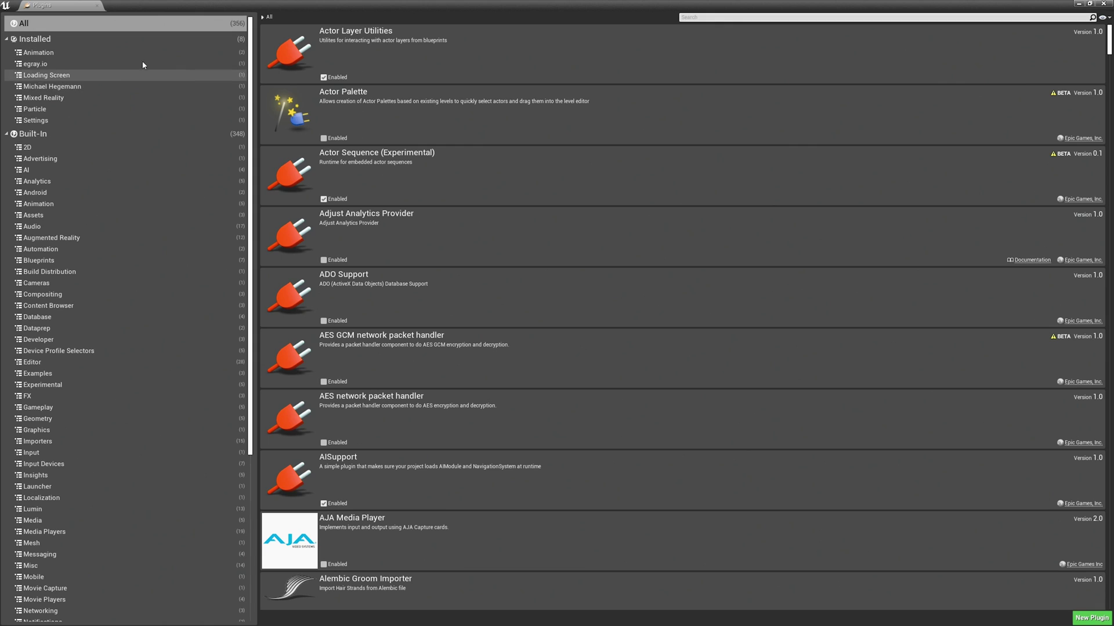
{"action": "left_click", "coordinate": [707, 18]}
{"action": "type", "text": "megan"}
{"action": "key", "text": "BackSpace"}
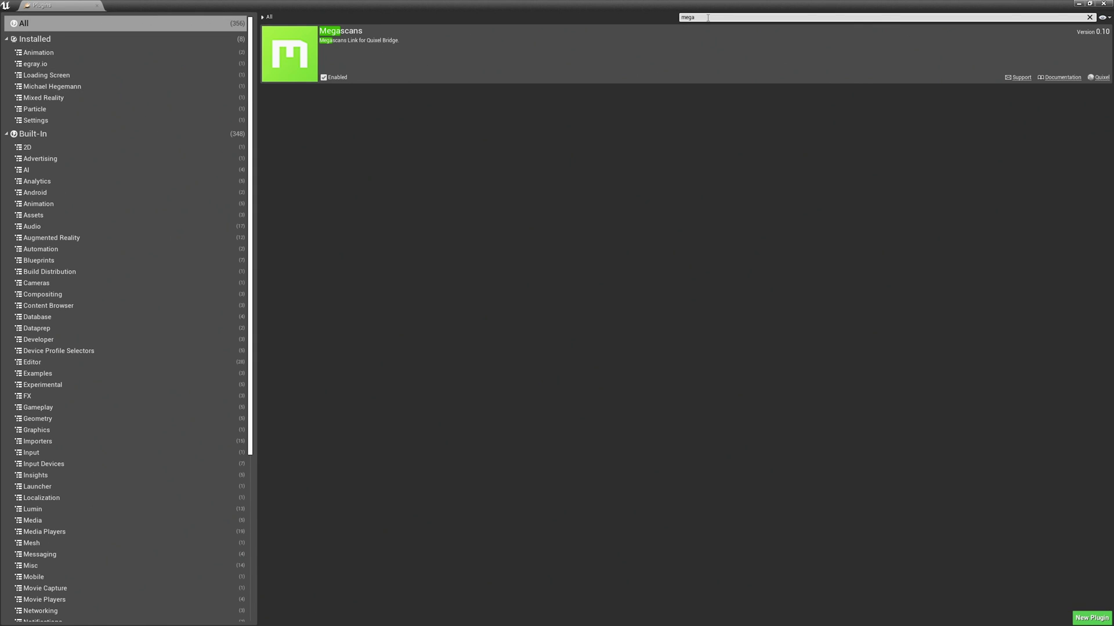
{"action": "type", "text": "s"}
{"action": "left_click", "coordinate": [97, 5]}
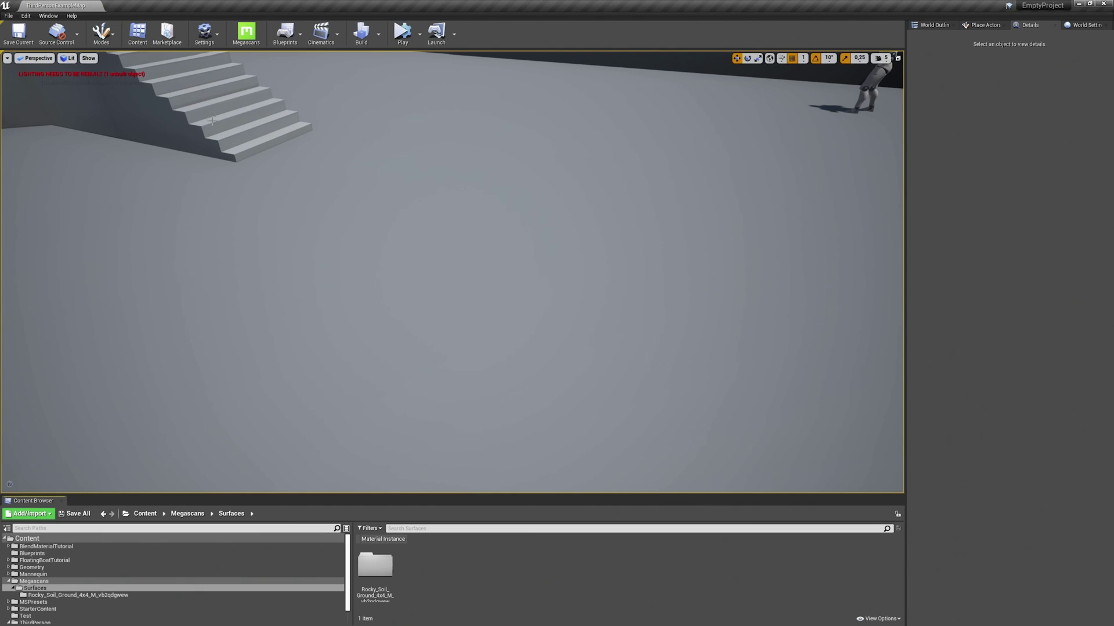
- Open the Megascans plugin settings to review the import options, including Enable Displacement, and move the window aside
{"action": "left_click", "coordinate": [253, 38]}
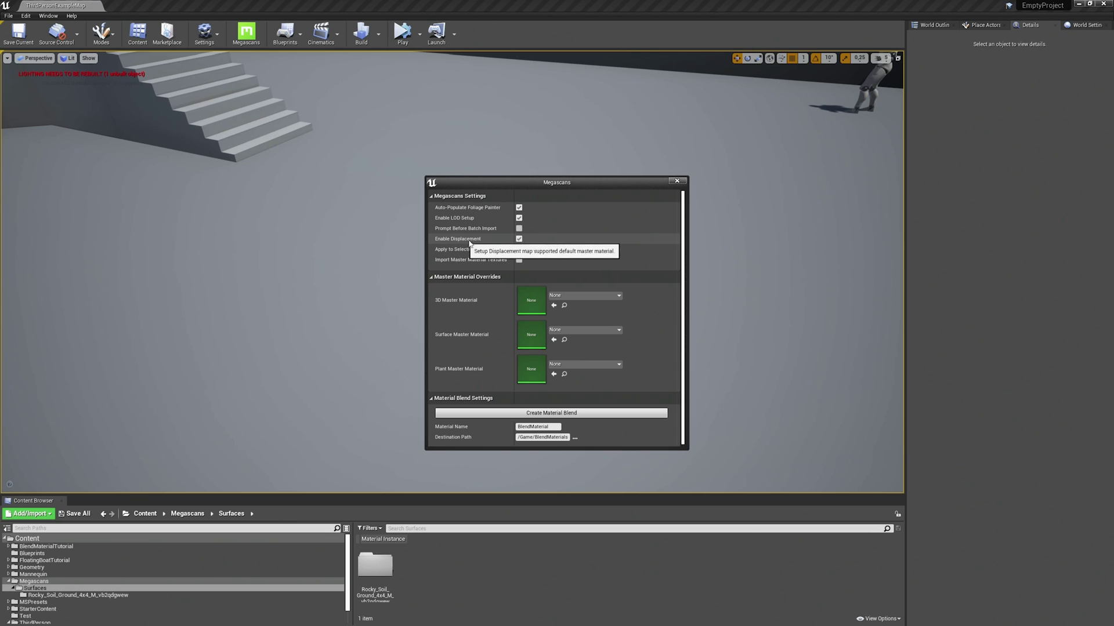
{"action": "left_click_drag", "start_coordinate": [502, 183], "coordinate": [910, 304]}
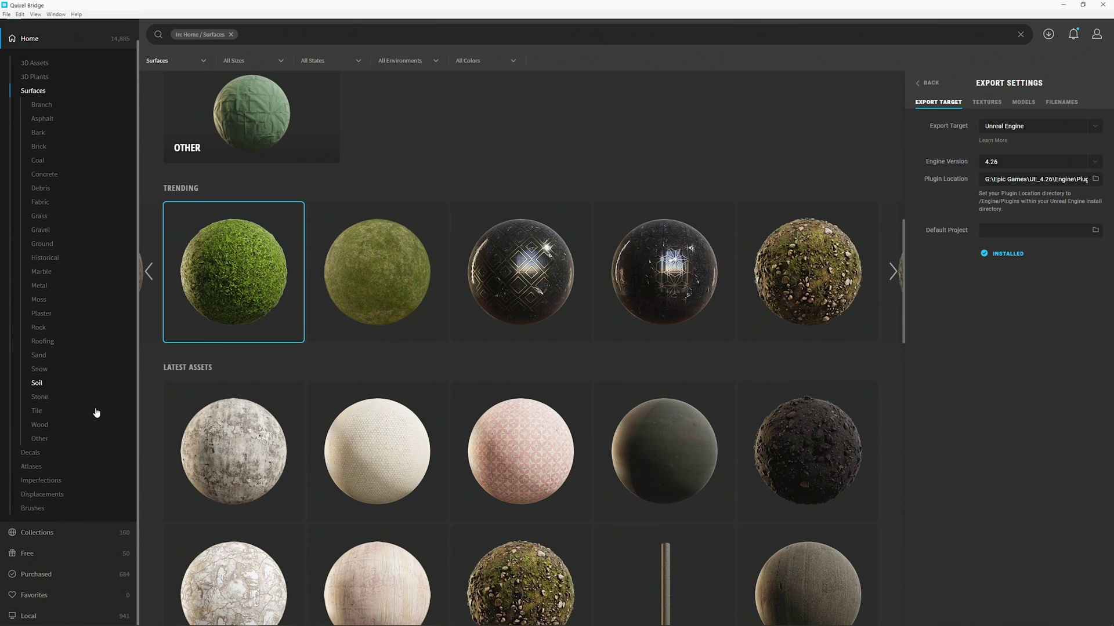
- Switch to Bridge, select the local assets Dry Grass Ground 2x2 M, Mossy Dead Roots and Moist Stone Surface, and choose 4K Resolution
{"action": "left_click", "coordinate": [27, 617]}
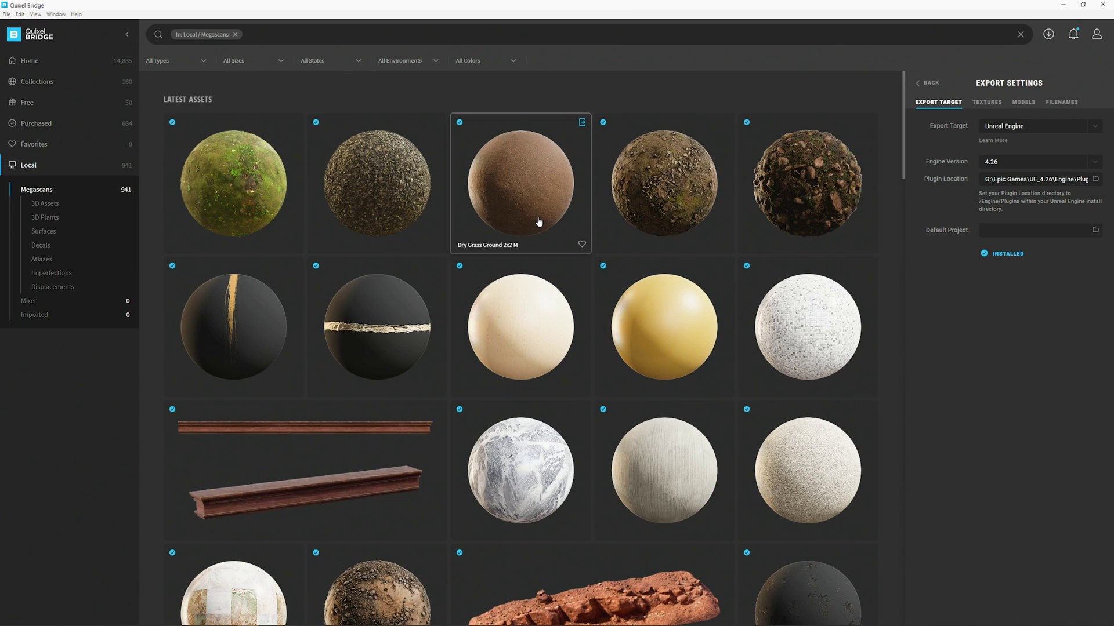
{"action": "left_click", "coordinate": [549, 210]}
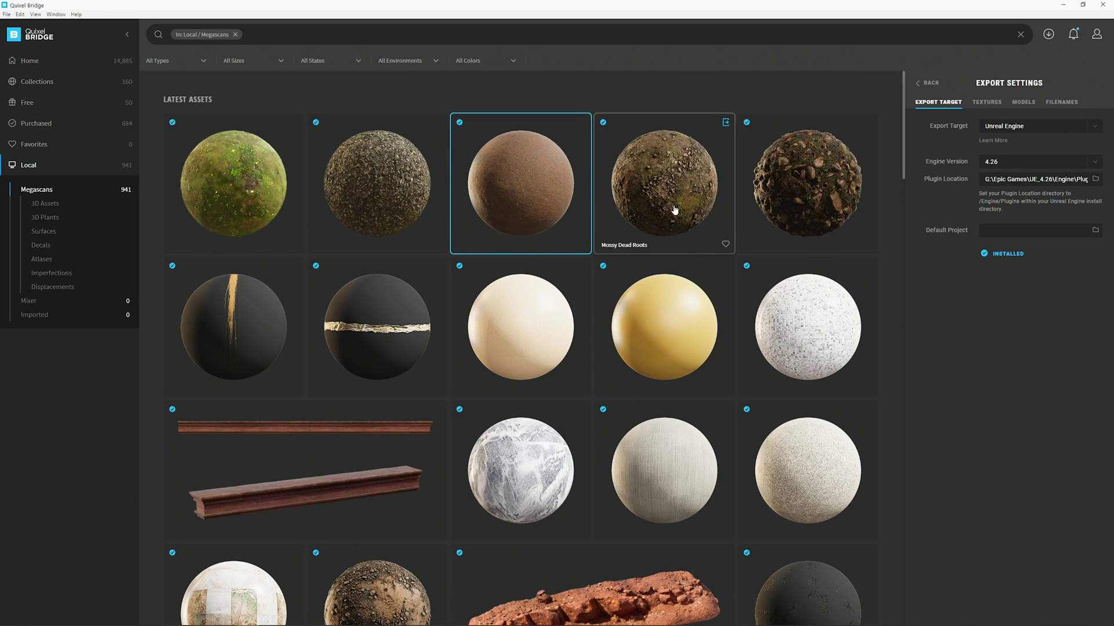
{"action": "left_click", "coordinate": [709, 207], "text": "ctrl"}
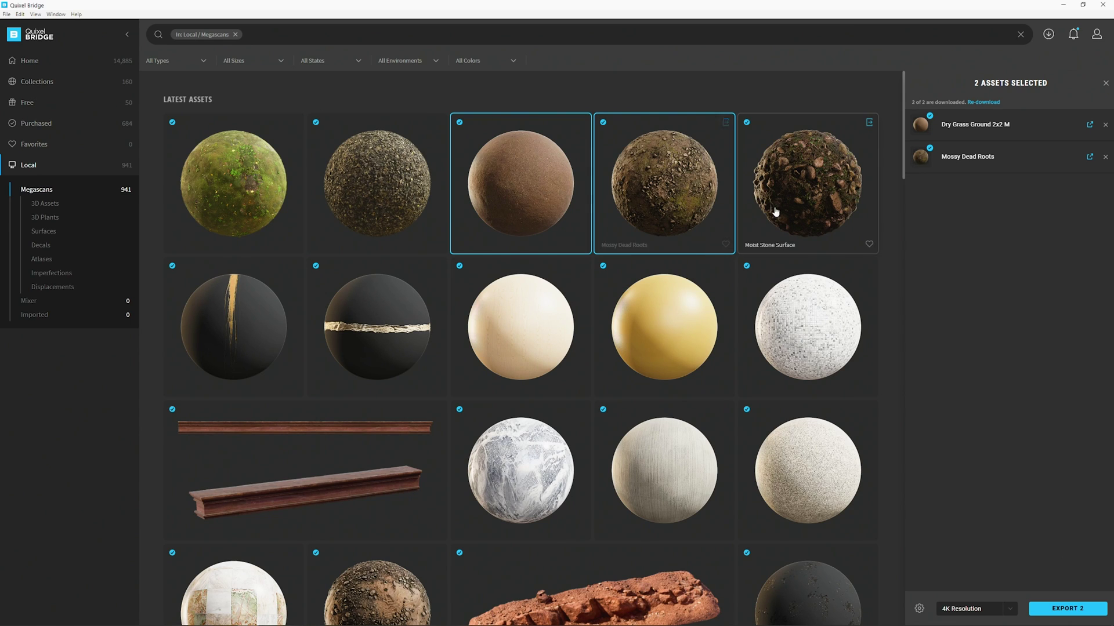
{"action": "left_click", "coordinate": [838, 211], "text": "ctrl"}
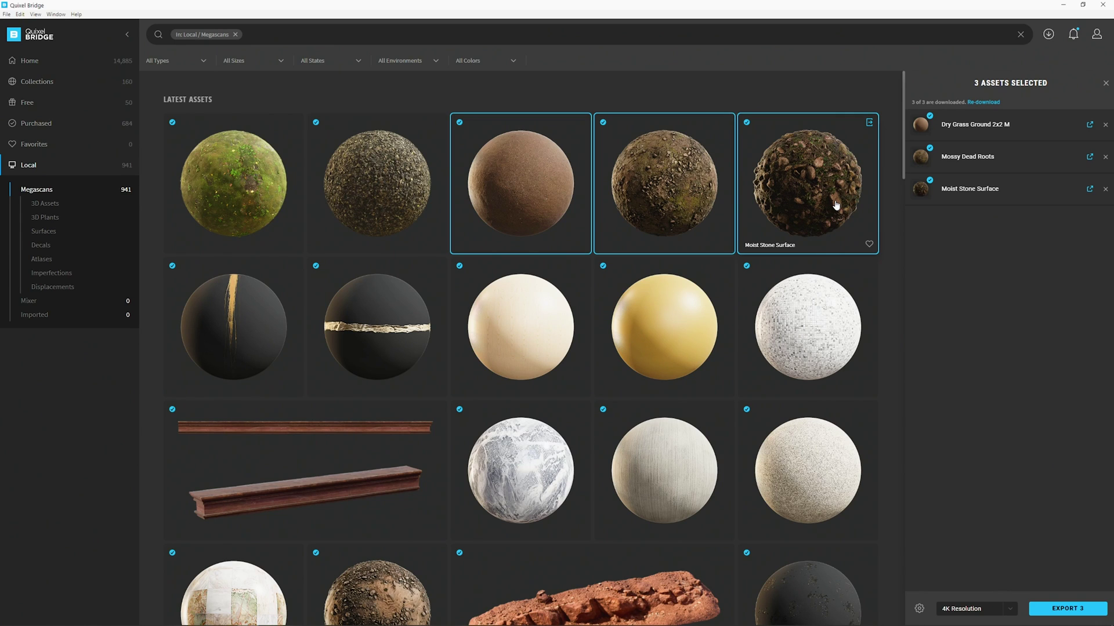
{"action": "left_click", "coordinate": [1011, 609]}
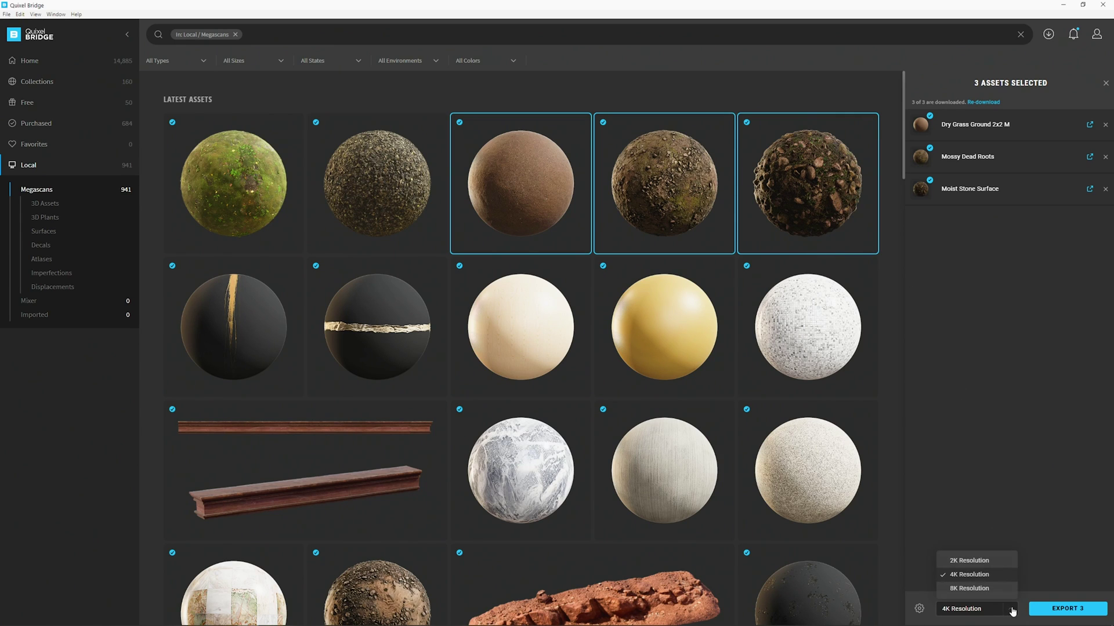
{"action": "left_click", "coordinate": [970, 580]}
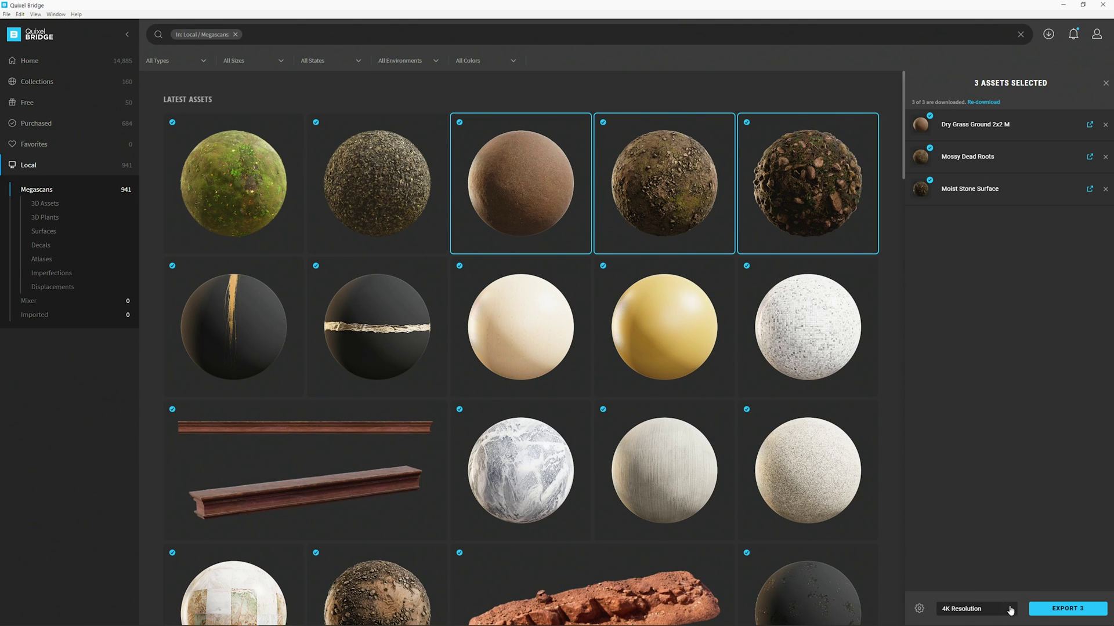
- Export the three selected surfaces to Unreal Engine and open the Megascans Surfaces folder in the project content
{"action": "left_click", "coordinate": [1067, 608]}
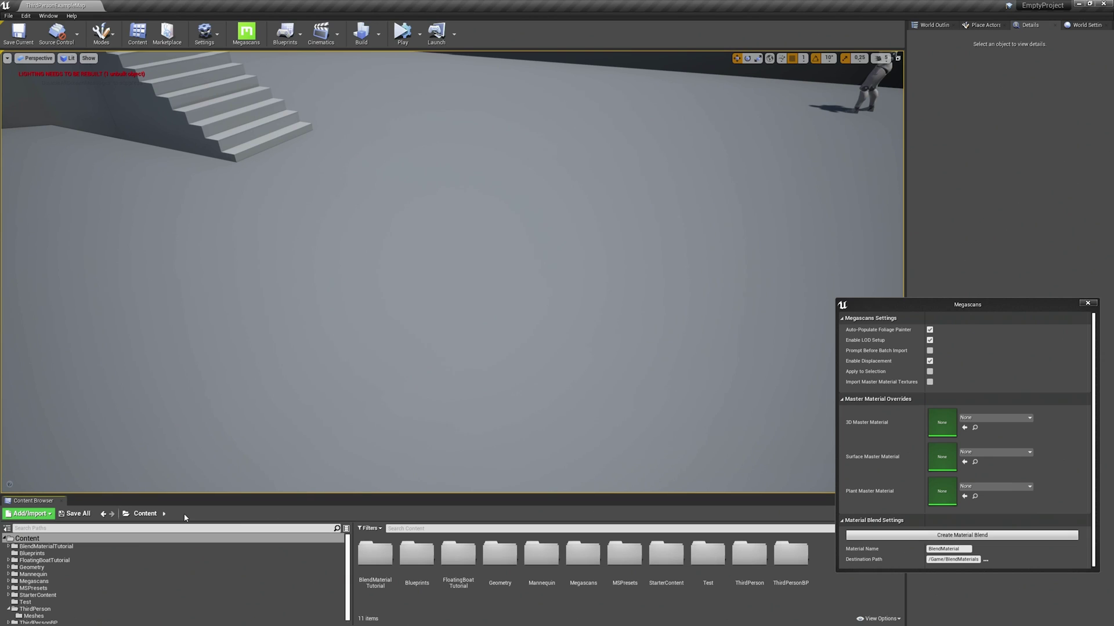
{"action": "left_click", "coordinate": [10, 582]}
{"action": "left_click", "coordinate": [8, 581]}
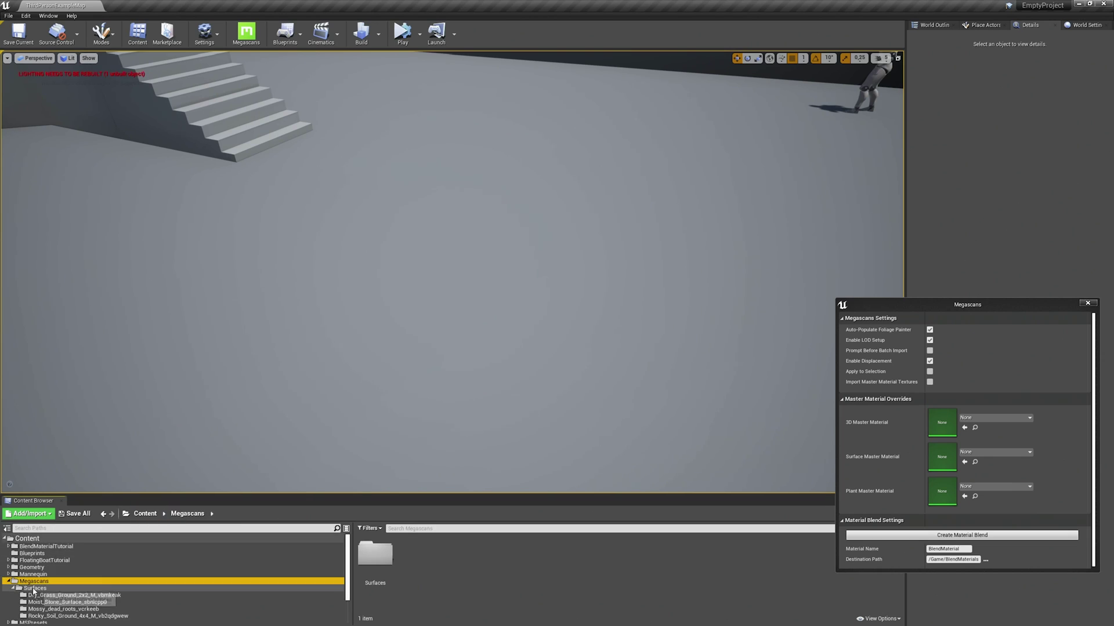
{"action": "double_click", "coordinate": [80, 588]}
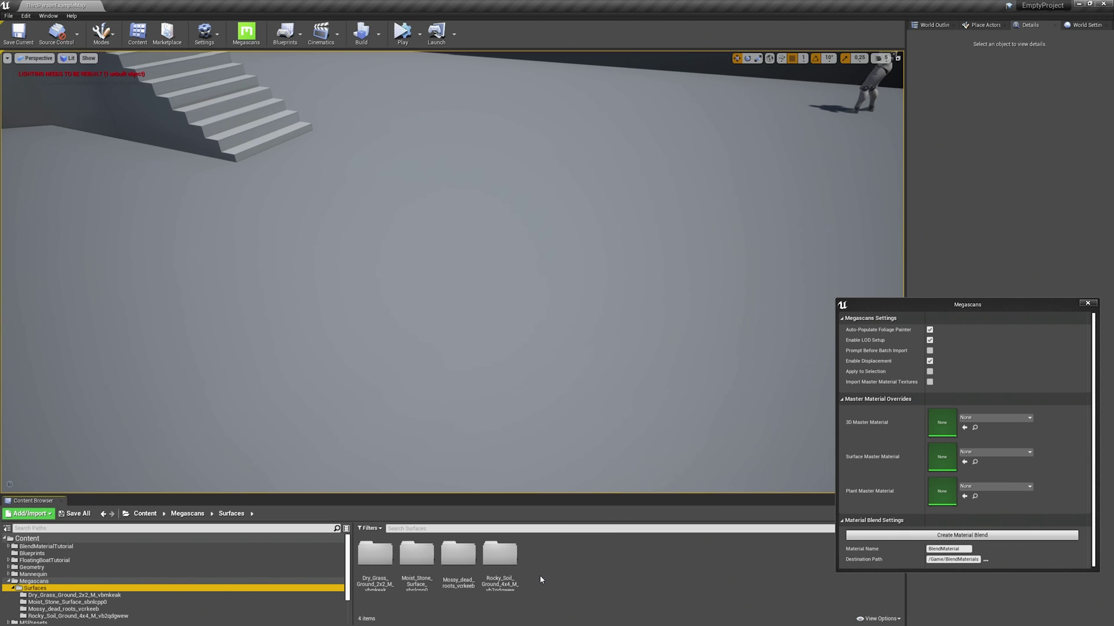
- Filter the Surfaces folder contents by Material Instance
{"action": "left_click", "coordinate": [370, 529]}
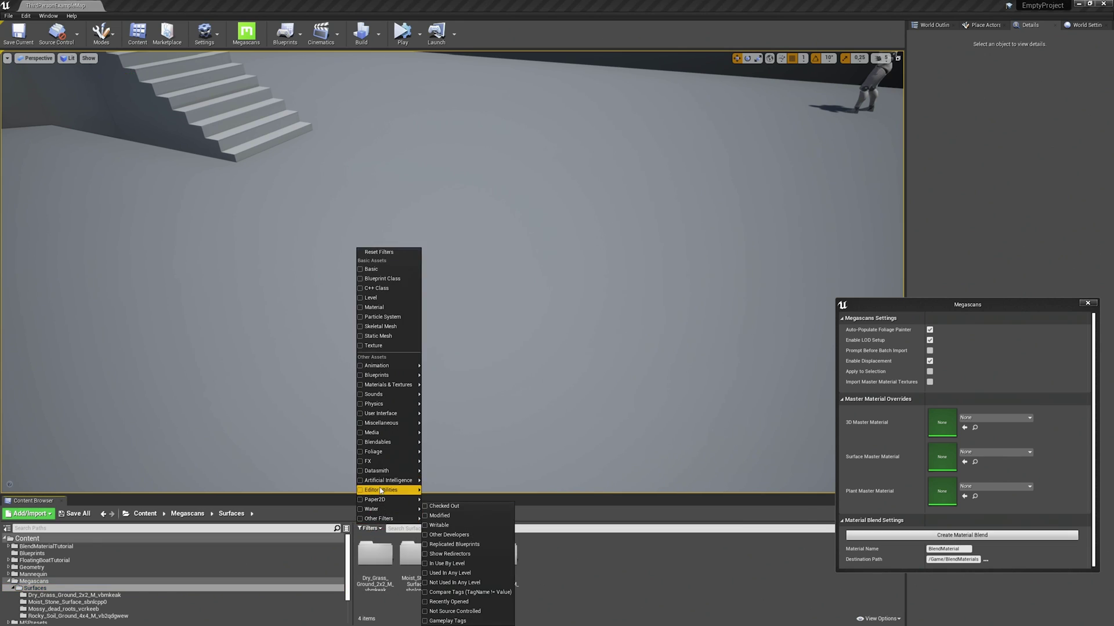
{"action": "mouse_move", "coordinate": [405, 386]}
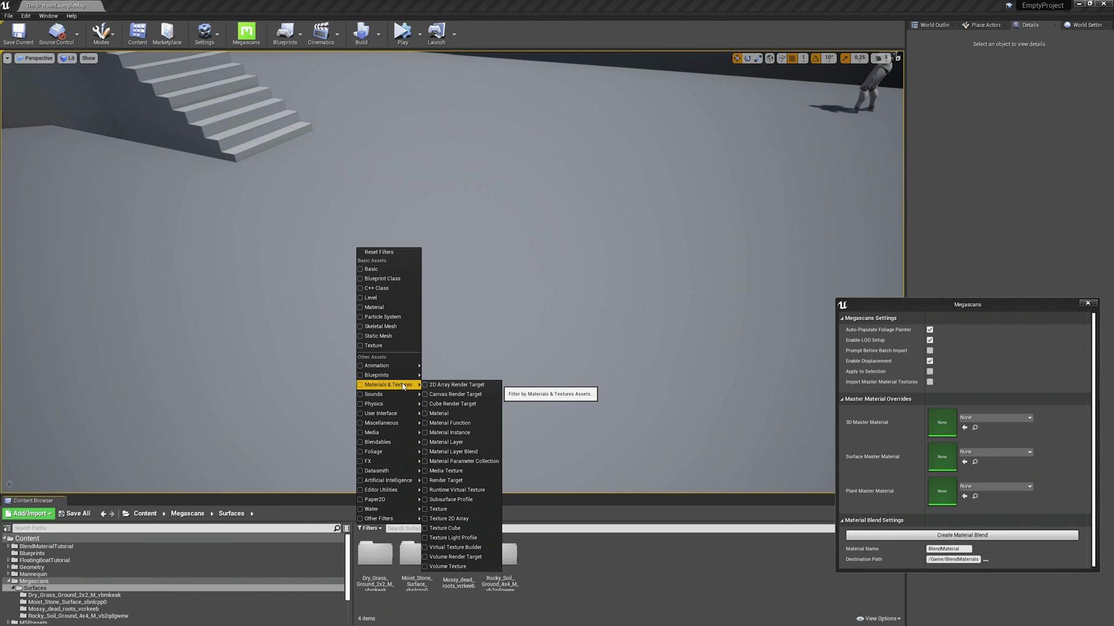
{"action": "left_click", "coordinate": [464, 433]}
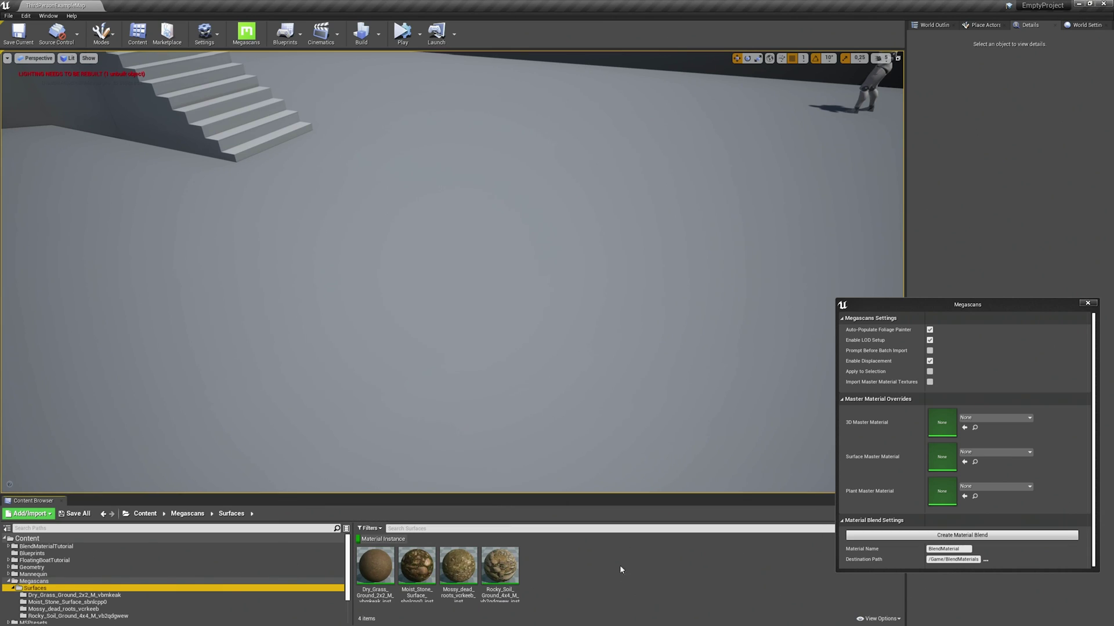
- Select the Dry Grass Ground, Mossy Dead Roots and Moist Stone Surface instances in that order and create a material blend from them
{"action": "left_click", "coordinate": [375, 568]}
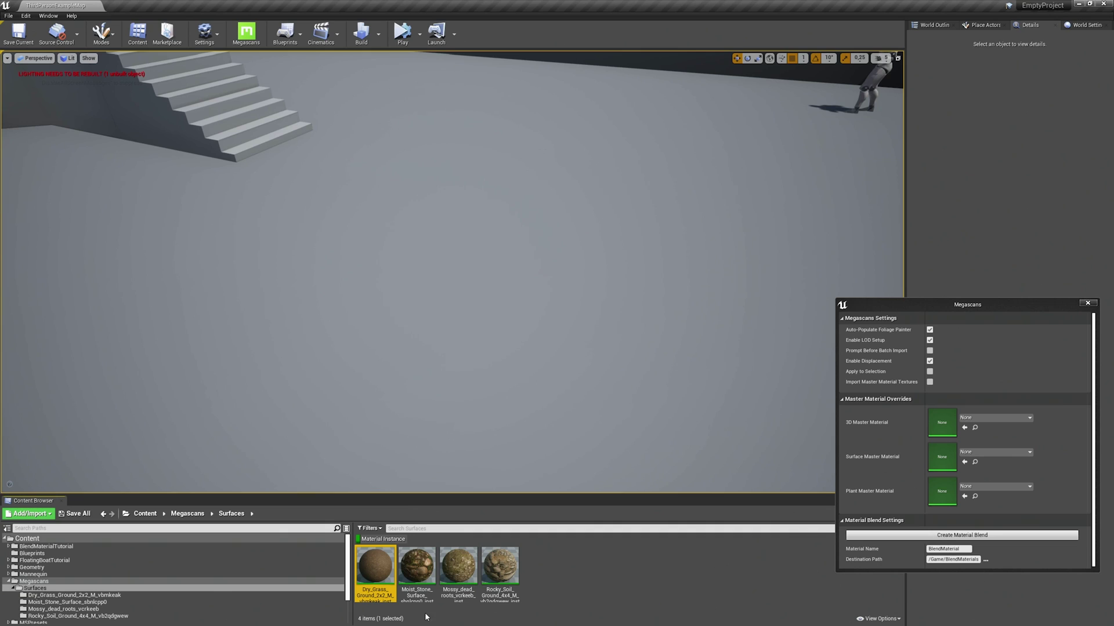
{"action": "left_click", "coordinate": [458, 592], "text": "ctrl"}
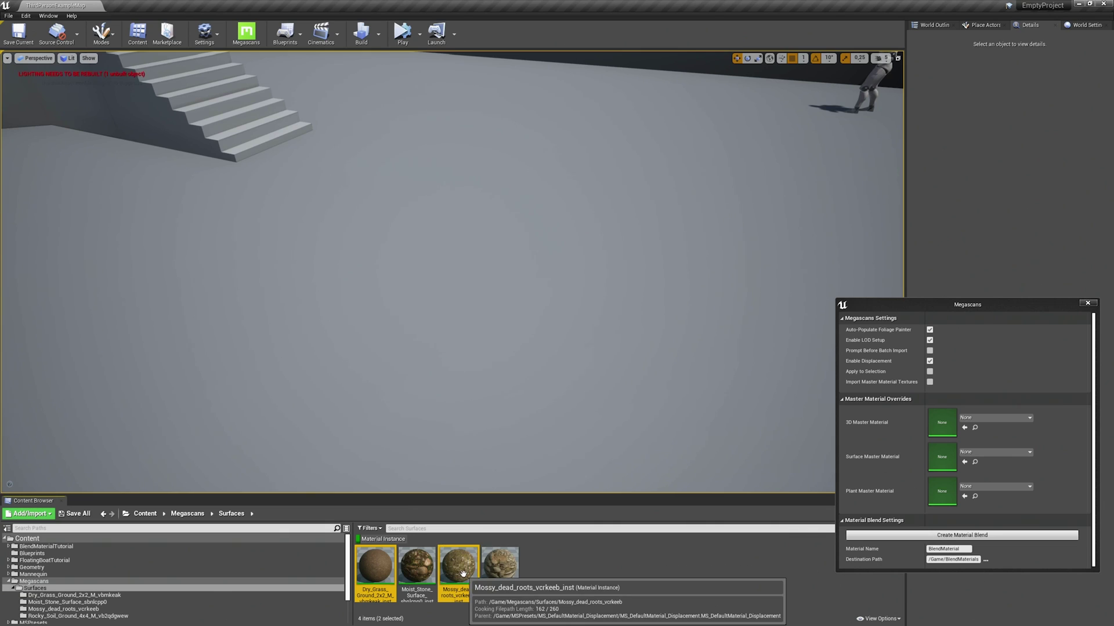
{"action": "left_click", "coordinate": [419, 575], "text": "ctrl"}
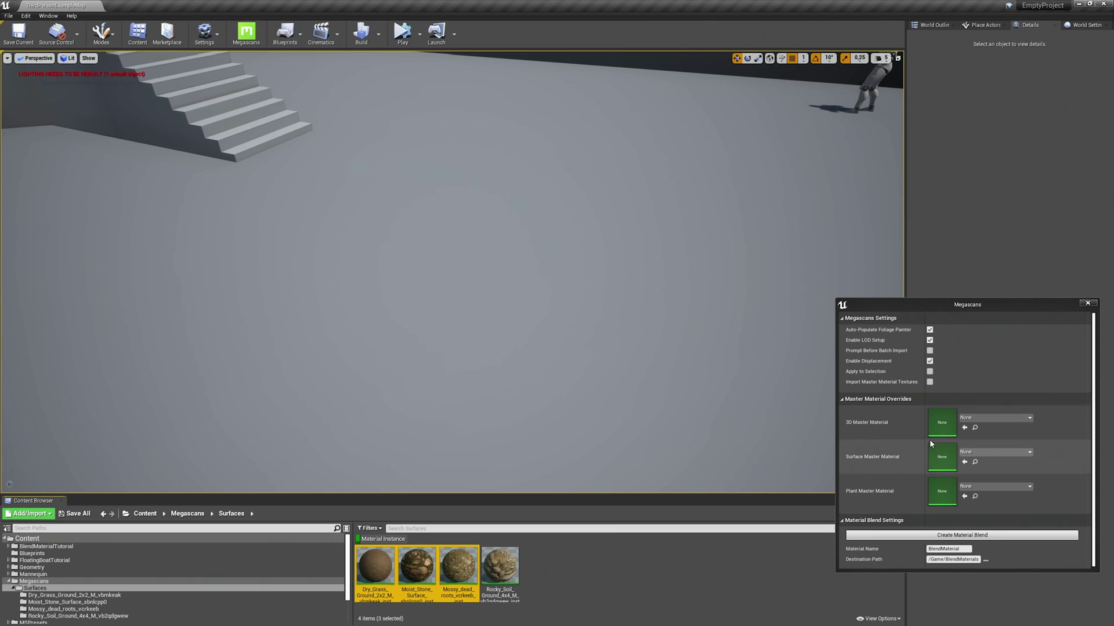
{"action": "left_click", "coordinate": [998, 535]}
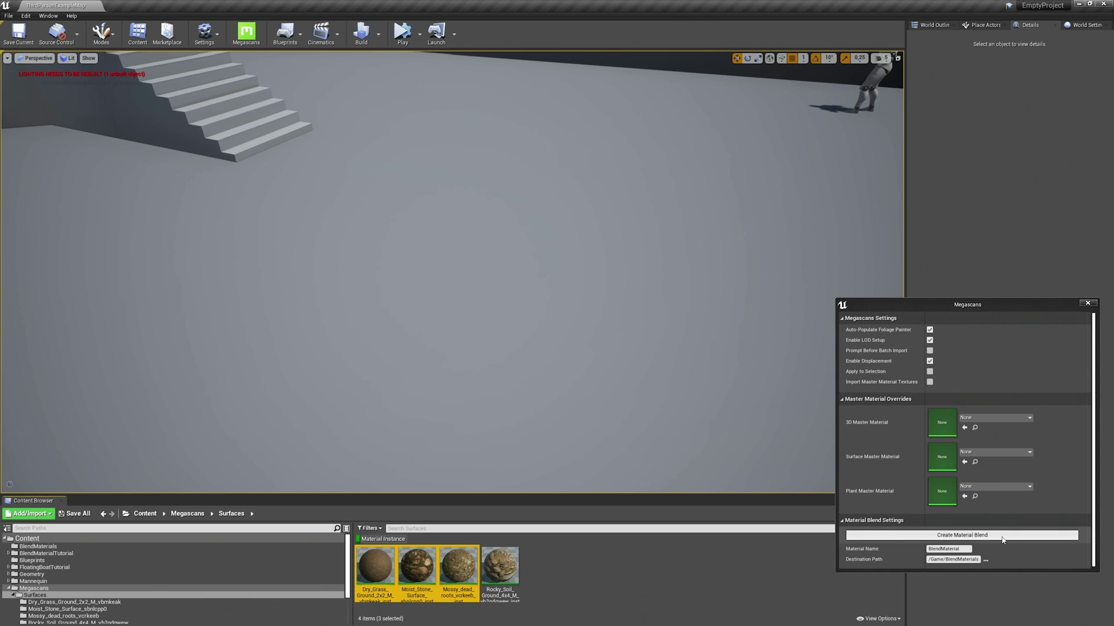
- Open the BlendMaterials folder and select the BlendMaterial instance
{"action": "left_click", "coordinate": [116, 537]}
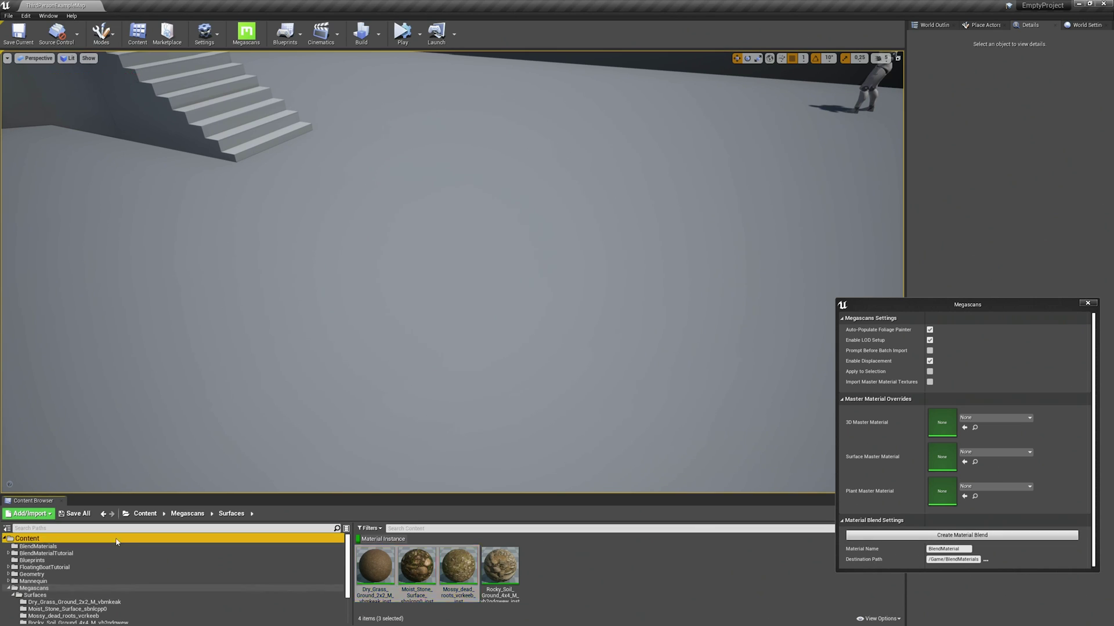
{"action": "left_click", "coordinate": [46, 546]}
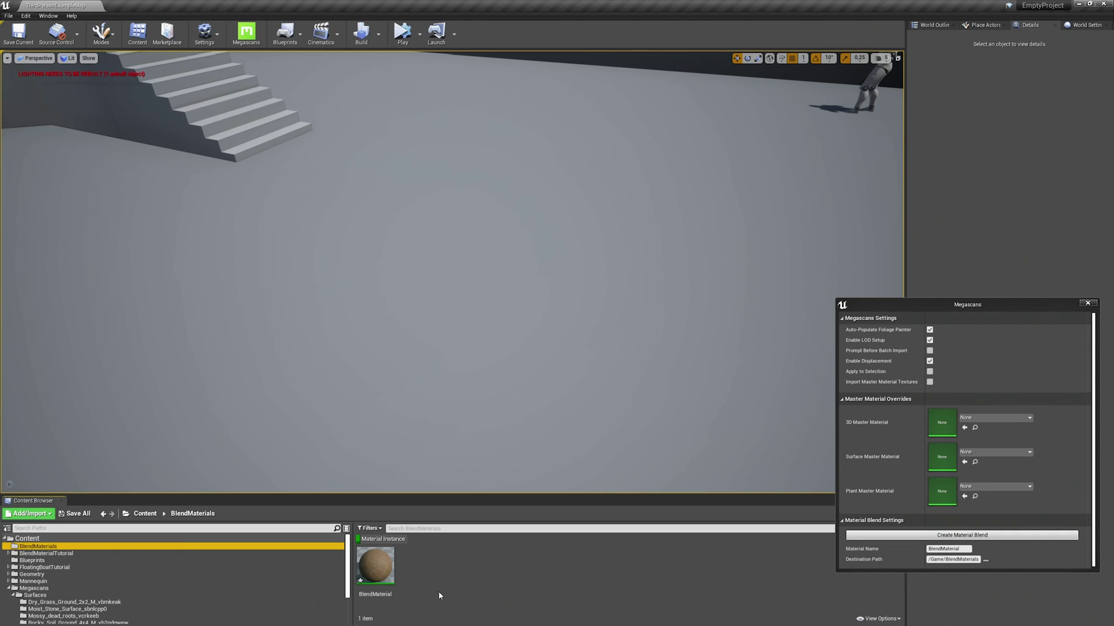
{"action": "left_click", "coordinate": [374, 568]}
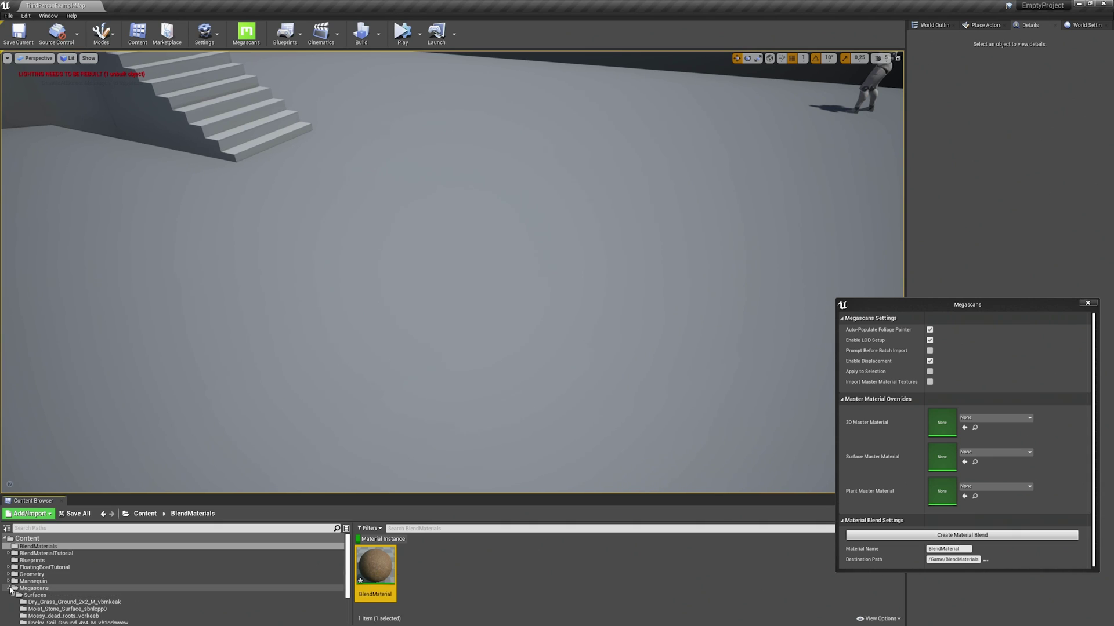
- Collapse the Megascans folder, turn off the Material Instance filter, and open the Meshes folder inside BlendMaterialTutorial
{"action": "left_click", "coordinate": [10, 591]}
{"action": "scroll", "coordinate": [72, 576], "scroll_direction": "down", "scroll_amount": 1}
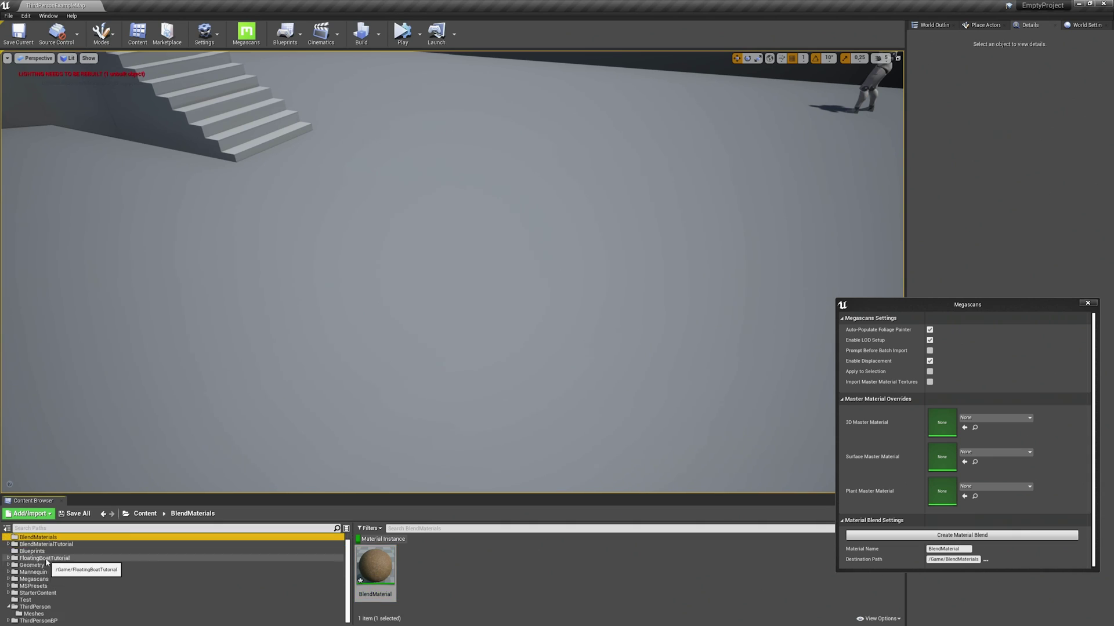
{"action": "left_click", "coordinate": [110, 545]}
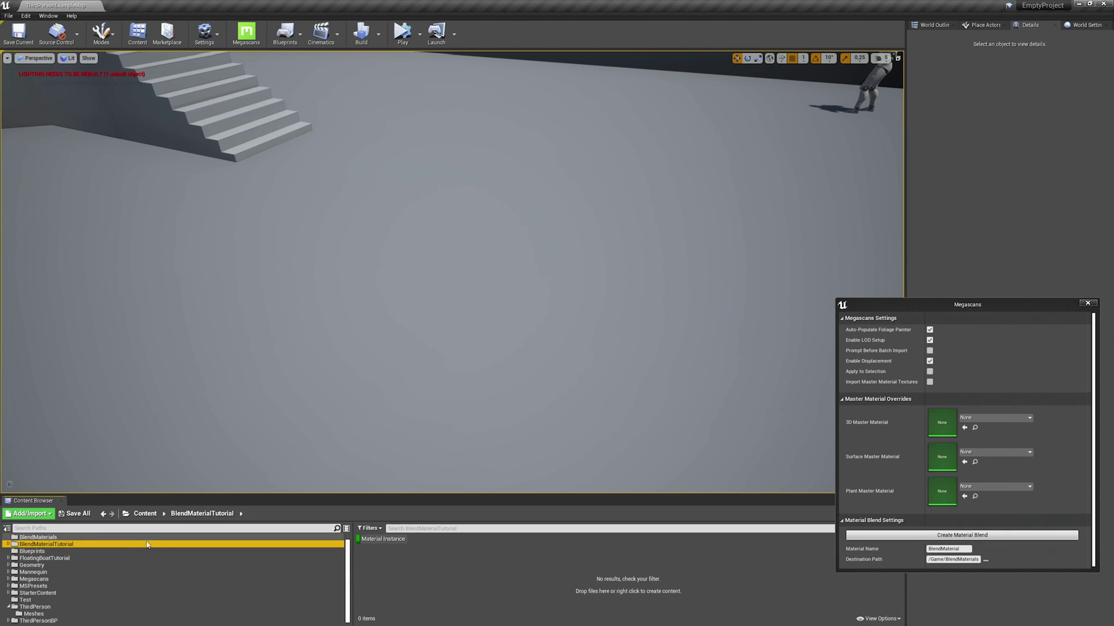
{"action": "left_click", "coordinate": [378, 538]}
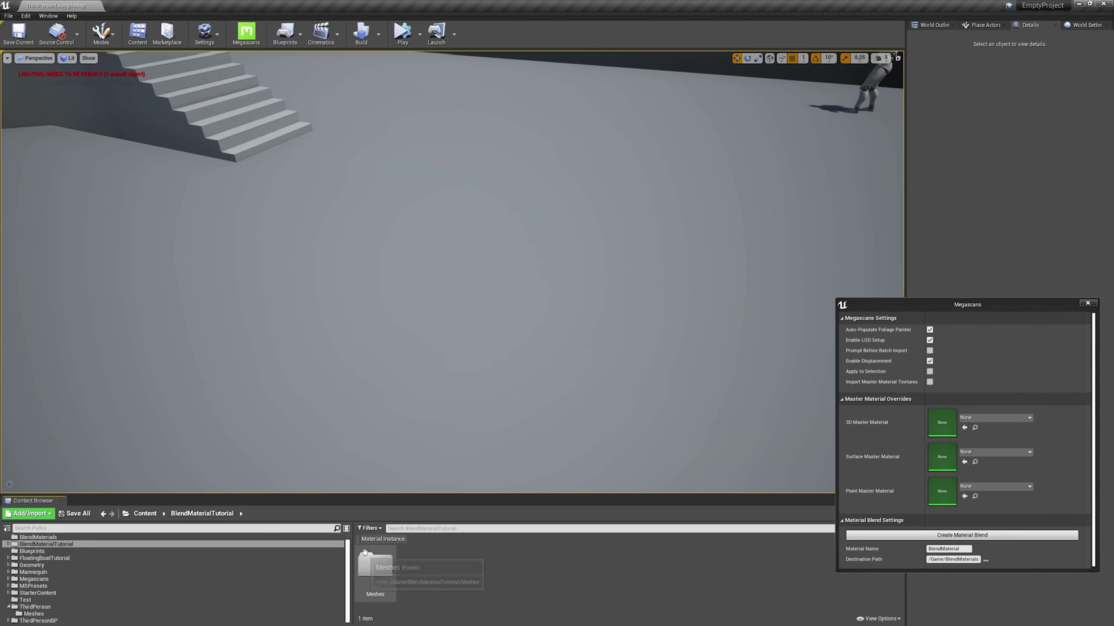
{"action": "double_click", "coordinate": [375, 566]}
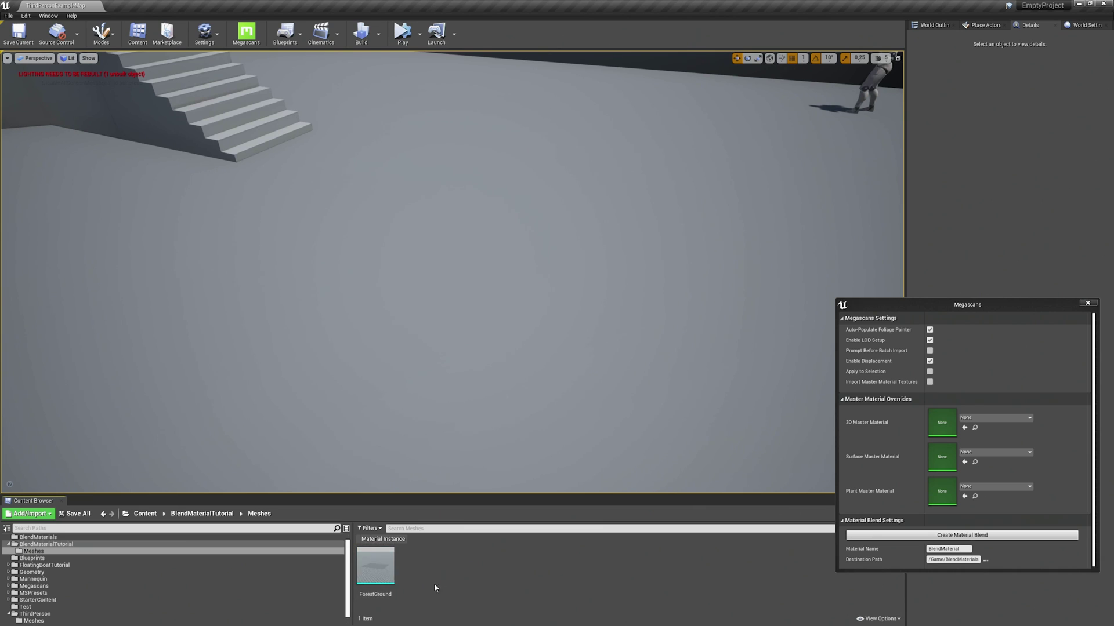
- Open the ForestGround static mesh and examine its polygon density in wireframe view
{"action": "left_click", "coordinate": [381, 565]}
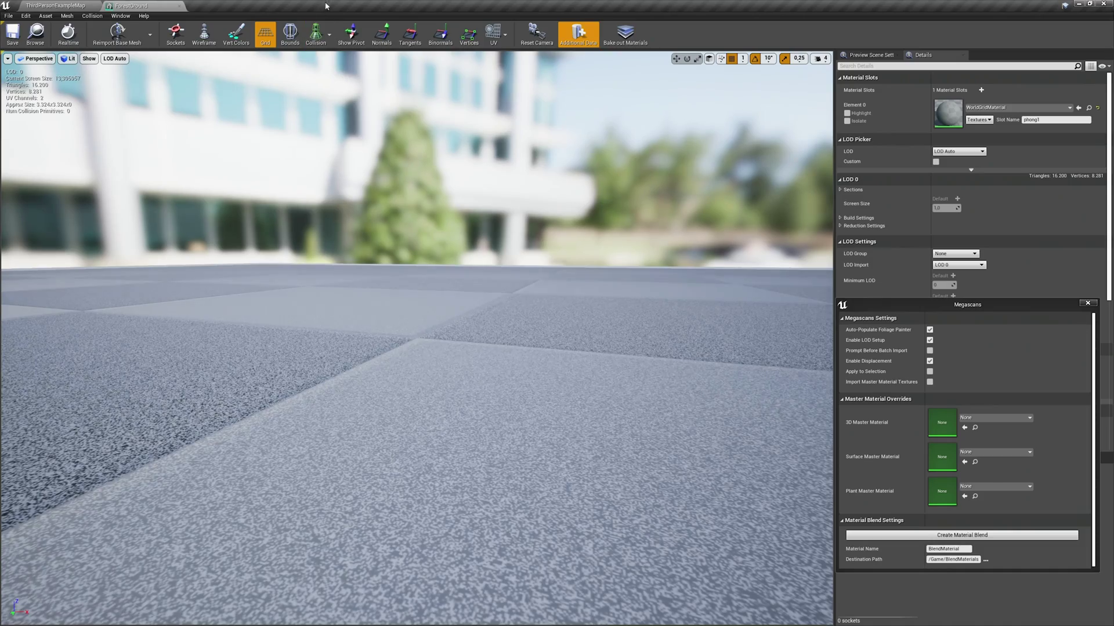
{"action": "left_click_drag", "start_coordinate": [343, 81], "coordinate": [319, 116], "text": "alt"}
{"action": "right_click_drag", "start_coordinate": [479, 331], "coordinate": [447, 330]}
{"action": "mouse_move", "coordinate": [358, 126]}
{"action": "right_mouse_down"}
{"action": "mouse_move", "coordinate": [377, 131]}
{"action": "mouse_move", "coordinate": [374, 119]}
{"action": "right_mouse_up"}
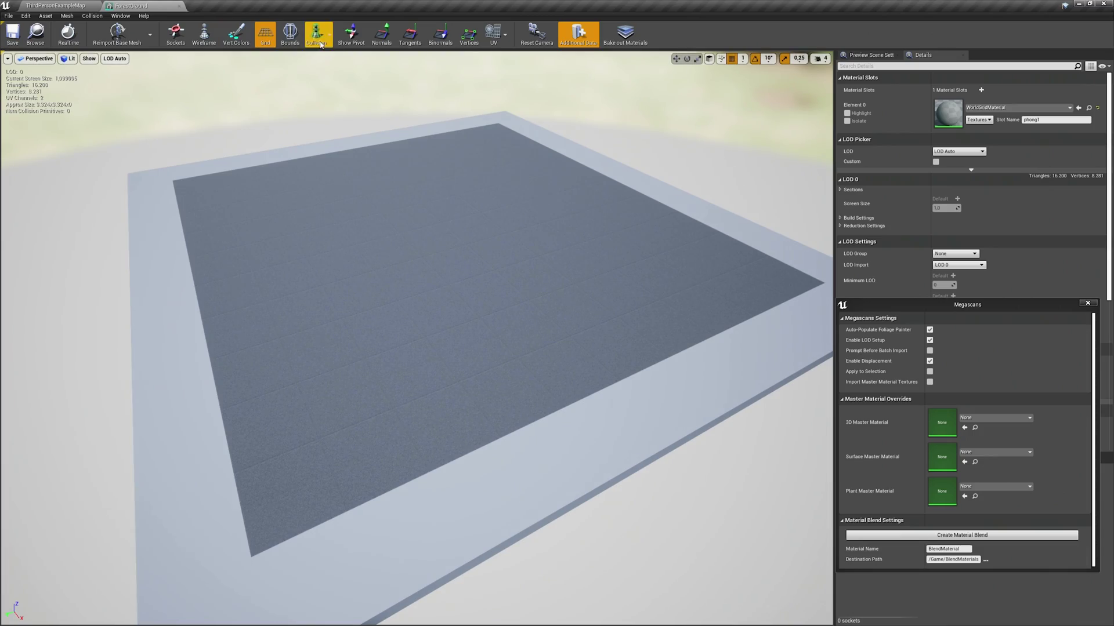
{"action": "left_click", "coordinate": [204, 34]}
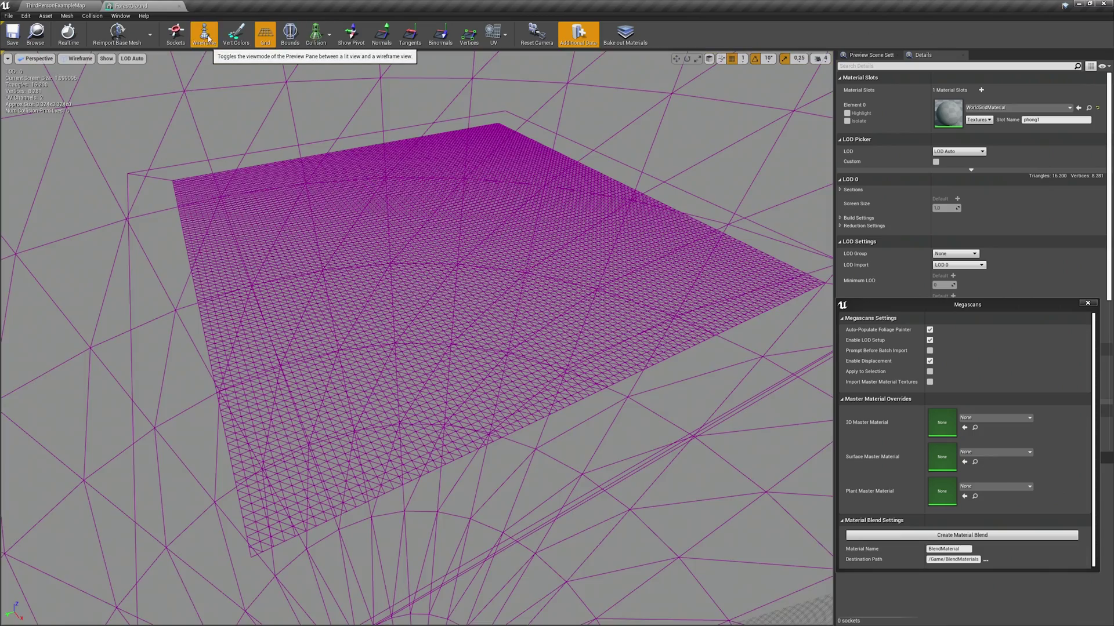
{"action": "left_click_drag", "start_coordinate": [348, 141], "coordinate": [348, 142]}
{"action": "right_click_drag", "start_coordinate": [348, 142], "coordinate": [327, 122]}
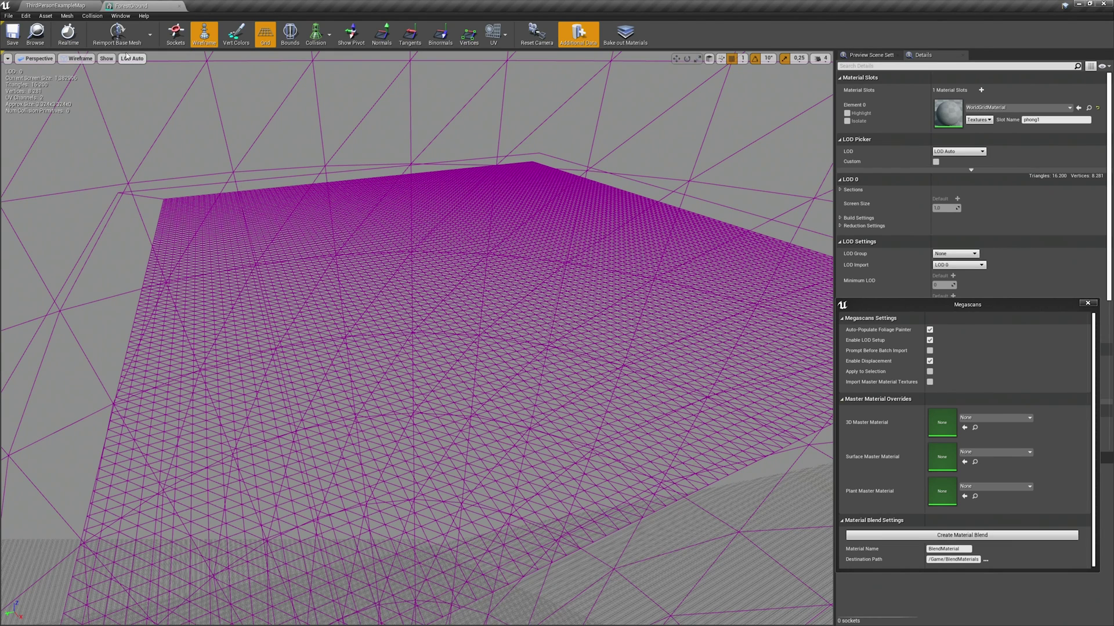
- Return to the level, place the ForestGround mesh in the scene and focus the view on it
{"action": "left_click", "coordinate": [58, 4]}
{"action": "right_click_drag", "start_coordinate": [451, 272], "coordinate": [371, 247]}
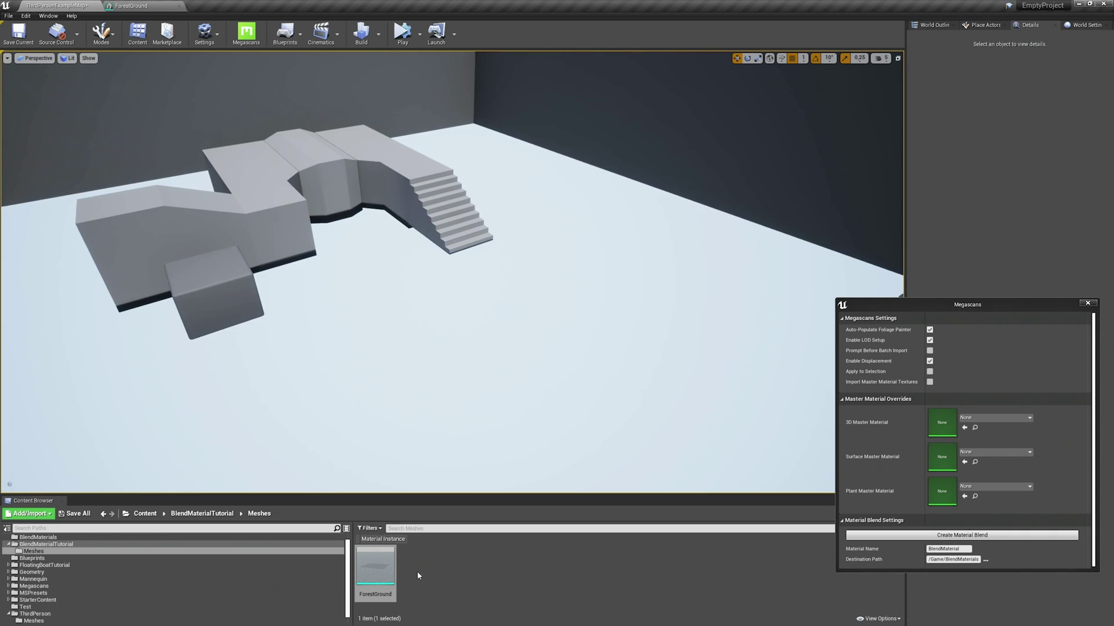
{"action": "left_click_drag", "start_coordinate": [375, 566], "coordinate": [582, 316]}
{"action": "key", "text": "f"}
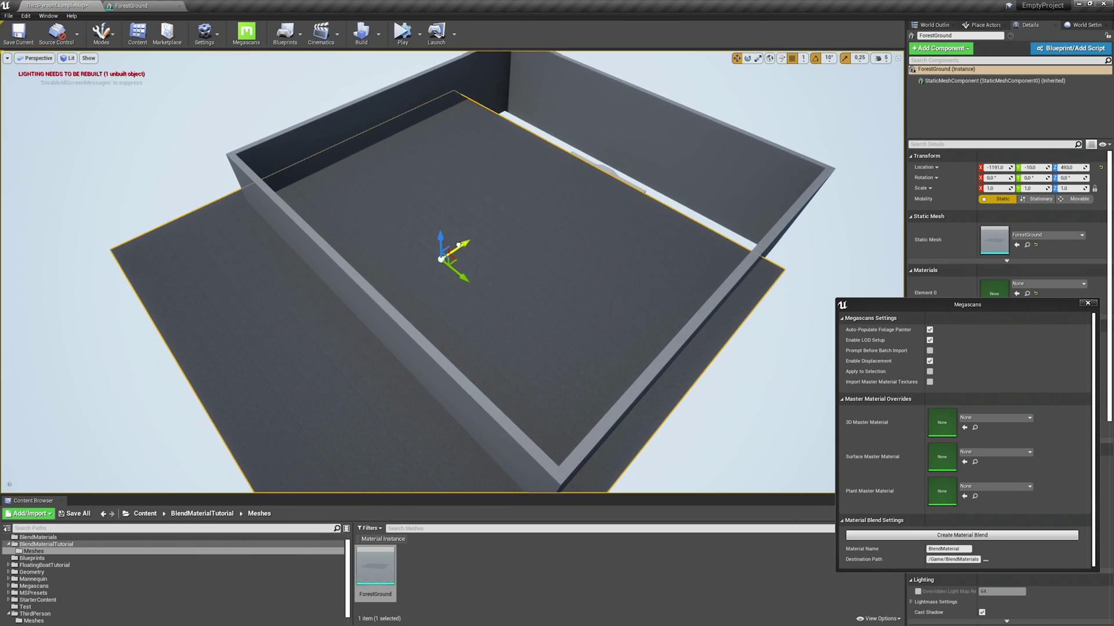
- Move the ForestGround mesh onto the room floor, to about X -401, Y -10, Z 129
{"action": "left_click_drag", "start_coordinate": [458, 245], "coordinate": [550, 208]}
{"action": "key", "text": "w"}
{"action": "right_click_drag", "start_coordinate": [550, 207], "coordinate": [522, 182]}
{"action": "left_click_drag", "start_coordinate": [525, 142], "coordinate": [525, 168]}
{"action": "right_click_drag", "start_coordinate": [525, 168], "coordinate": [592, 194]}
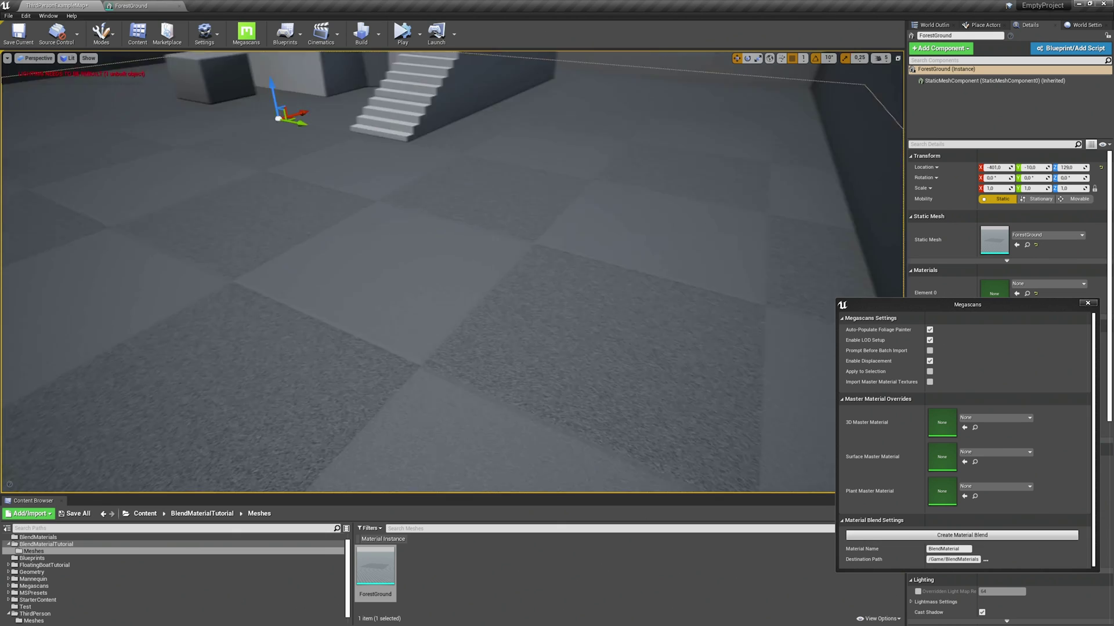
{"action": "key", "text": "a"}
{"action": "mouse_move", "coordinate": [573, 279]}
{"action": "right_mouse_down"}
{"action": "mouse_move", "coordinate": [548, 258]}
{"action": "mouse_move", "coordinate": [573, 279]}
{"action": "right_mouse_up"}
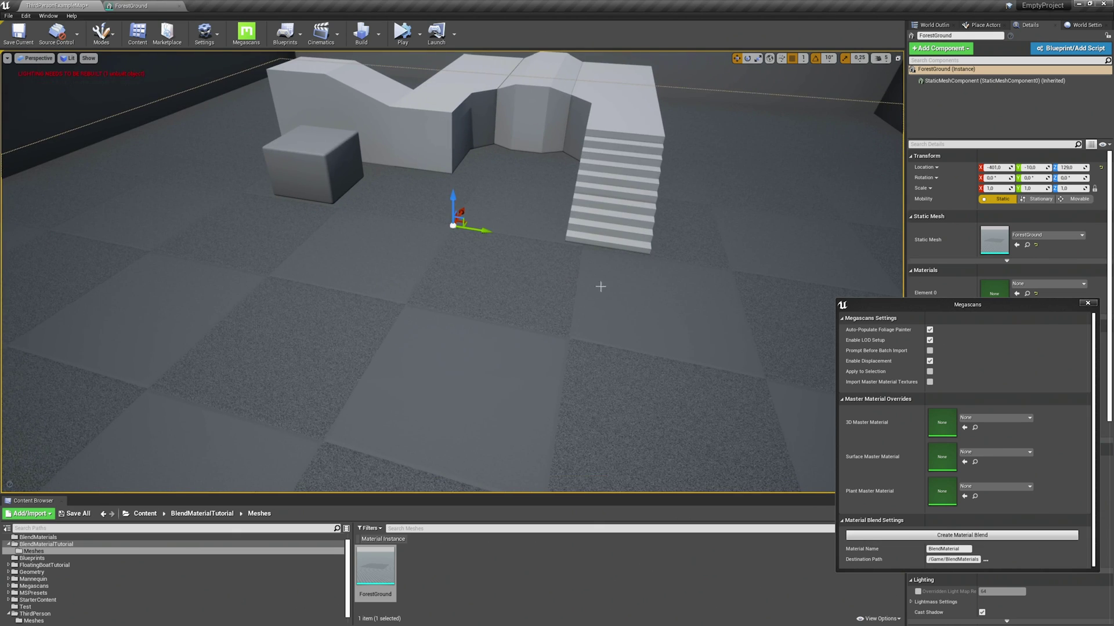
- Close the Megascans window and assign BlendMaterial from the BlendMaterials folder to Element 0 of ForestGround
{"action": "left_click", "coordinate": [1088, 304]}
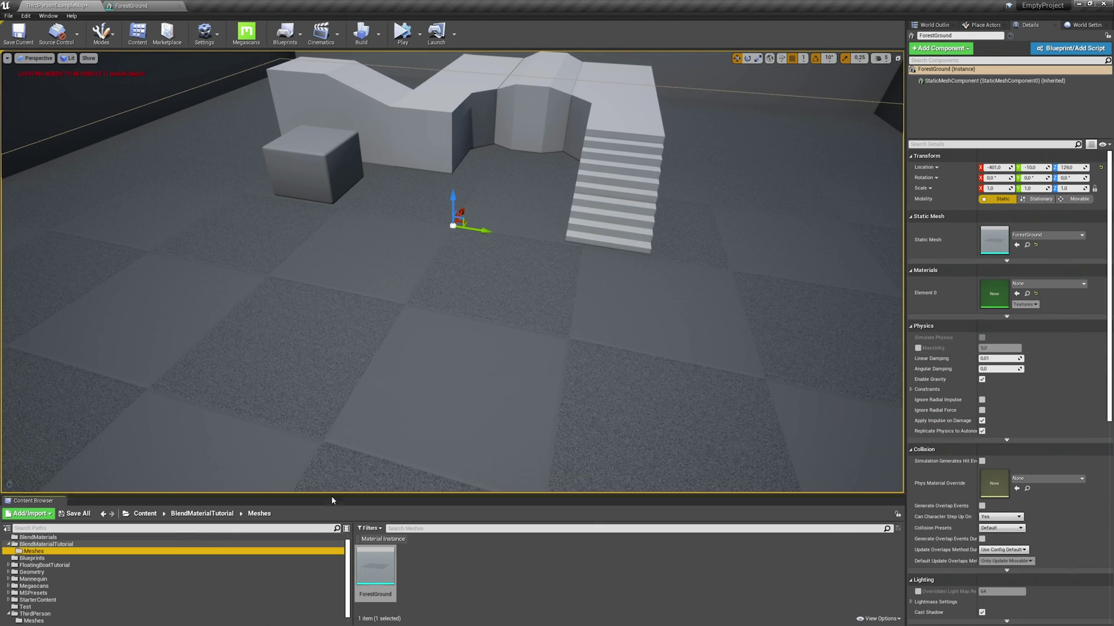
{"action": "left_click", "coordinate": [55, 538]}
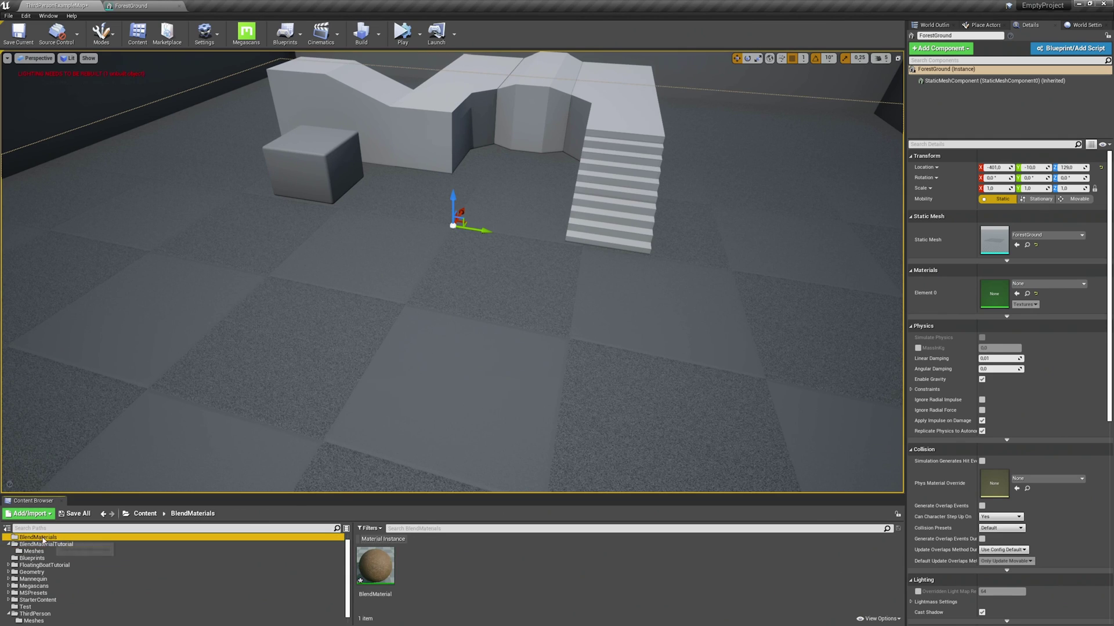
{"action": "left_click", "coordinate": [389, 567]}
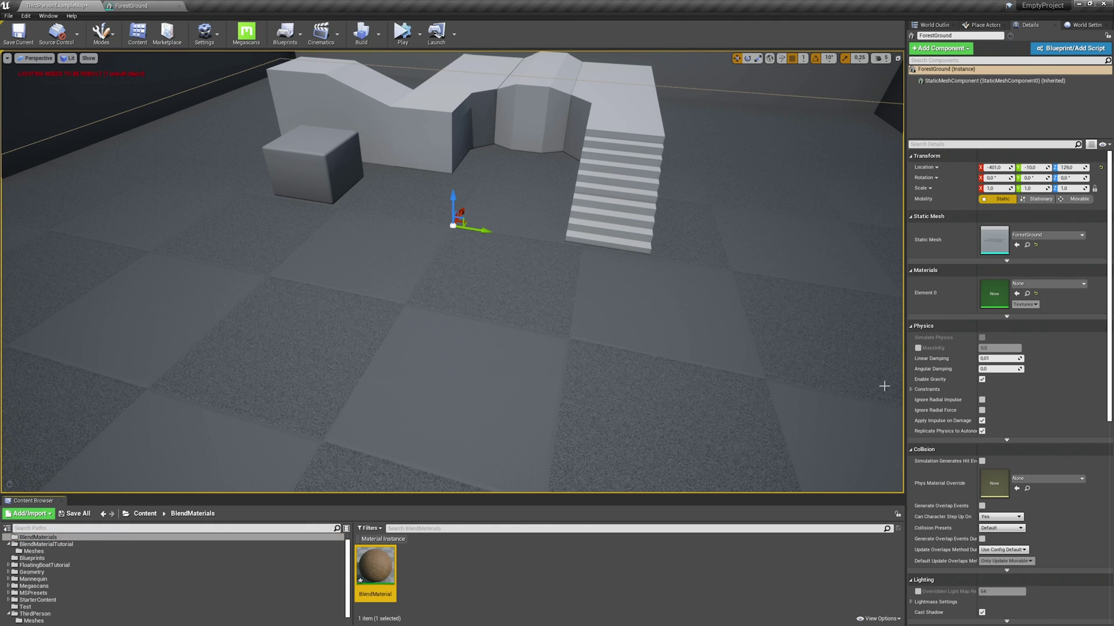
{"action": "left_click", "coordinate": [1017, 294]}
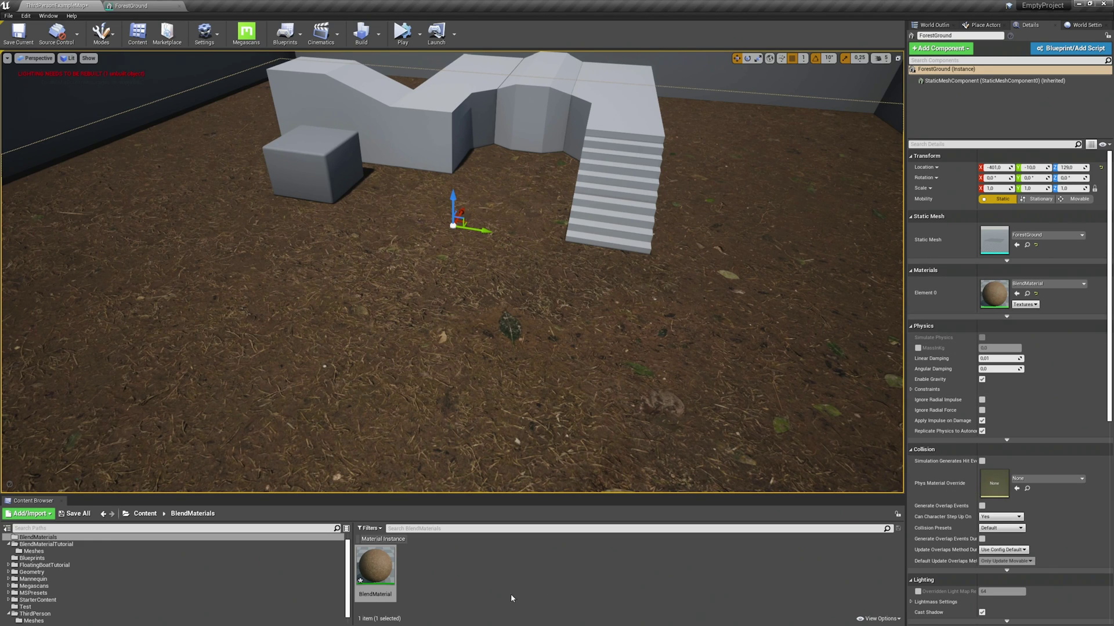
- Open BlendMaterial and review its blend controls, layer maps, puddle and displacement parameter groups
{"action": "double_click", "coordinate": [381, 568]}
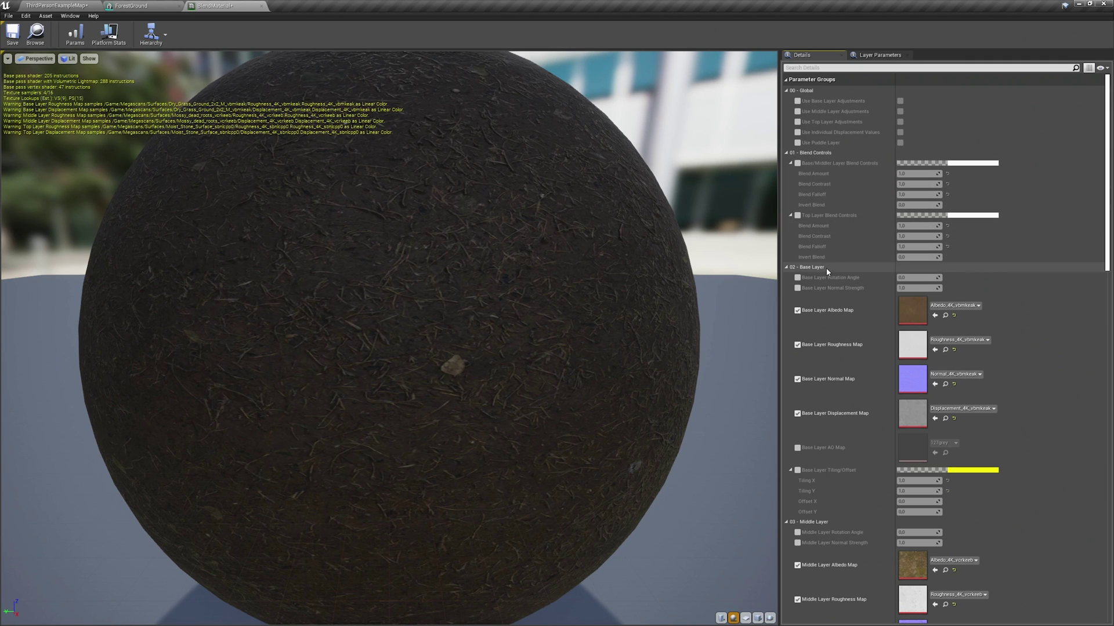
{"action": "scroll", "coordinate": [847, 292], "scroll_direction": "down", "scroll_amount": 3}
{"action": "scroll", "coordinate": [833, 458], "scroll_direction": "down", "scroll_amount": 15}
{"action": "scroll", "coordinate": [839, 384], "scroll_direction": "down", "scroll_amount": 10}
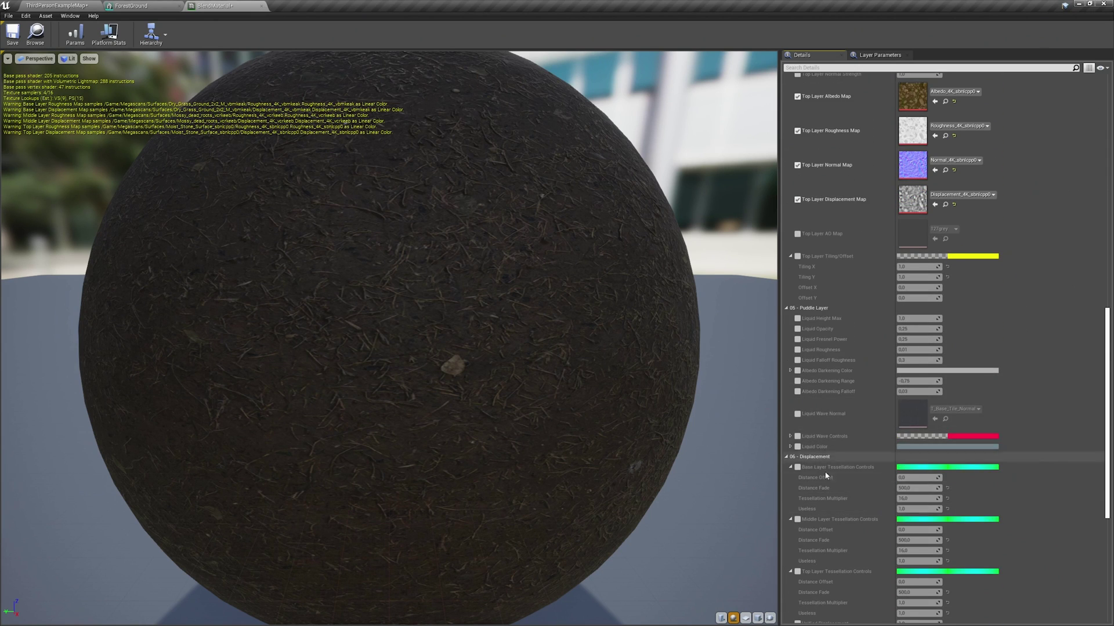
{"action": "scroll", "coordinate": [846, 459], "scroll_direction": "up", "scroll_amount": 13}
{"action": "scroll", "coordinate": [869, 460], "scroll_direction": "down", "scroll_amount": 3}
- Return to the level, check the Enable Displacement option in the Megascans settings, and close the settings window
{"action": "left_click", "coordinate": [81, 6]}
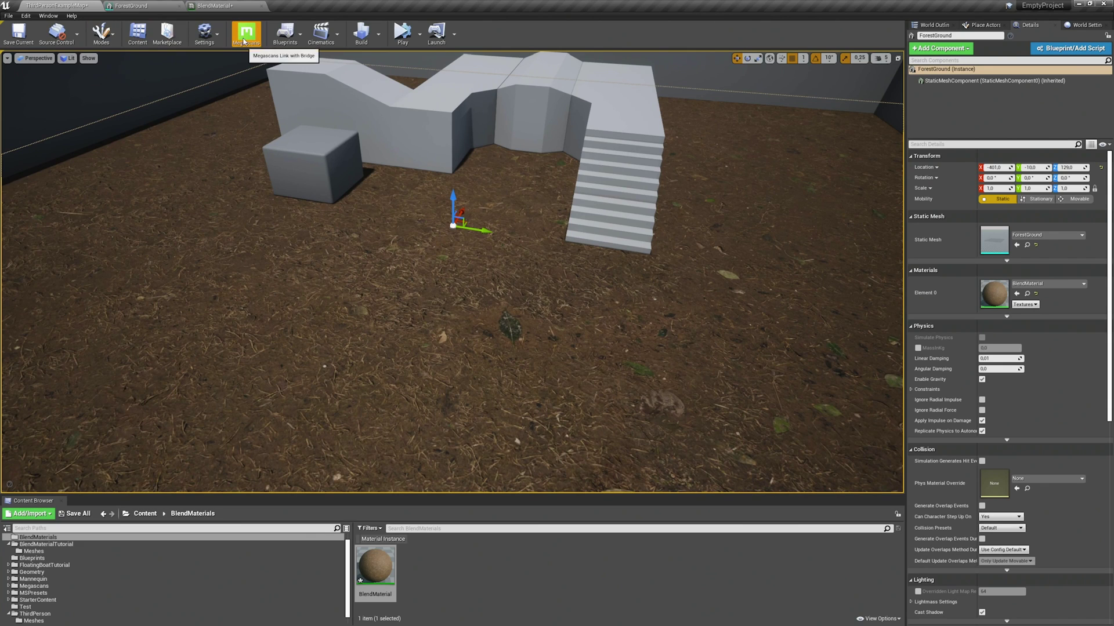
{"action": "left_click", "coordinate": [245, 34]}
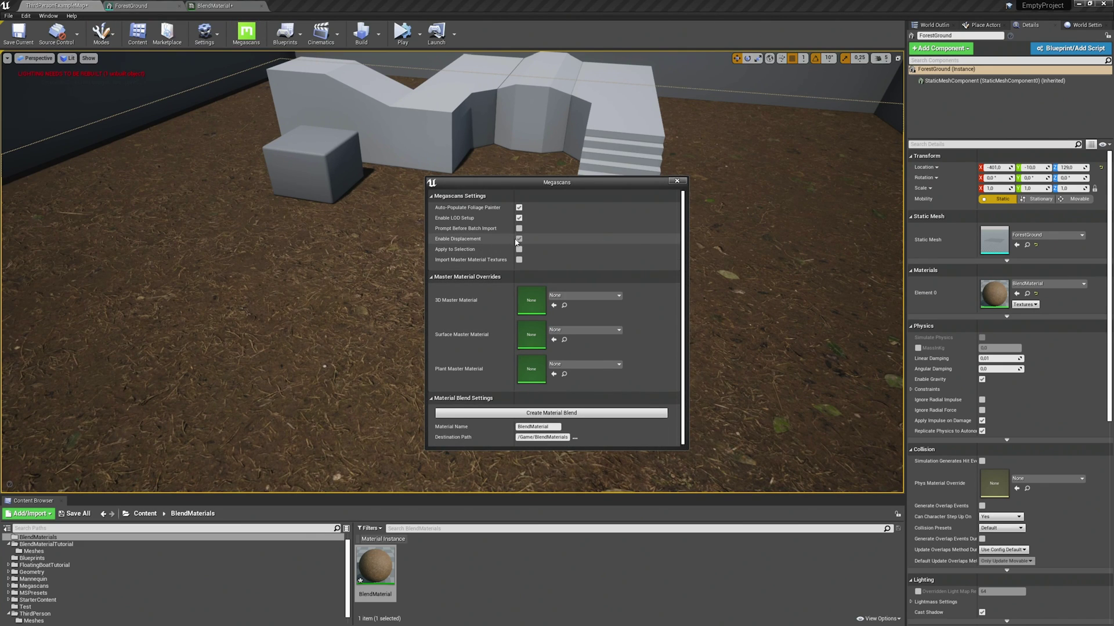
{"action": "left_click", "coordinate": [676, 180]}
- Inspect the Displacement_4K texture in the Dry_Grass_Ground Megascans surface folder and recheck the Megascans import settings
{"action": "scroll", "coordinate": [229, 572], "scroll_direction": "down", "scroll_amount": 1}
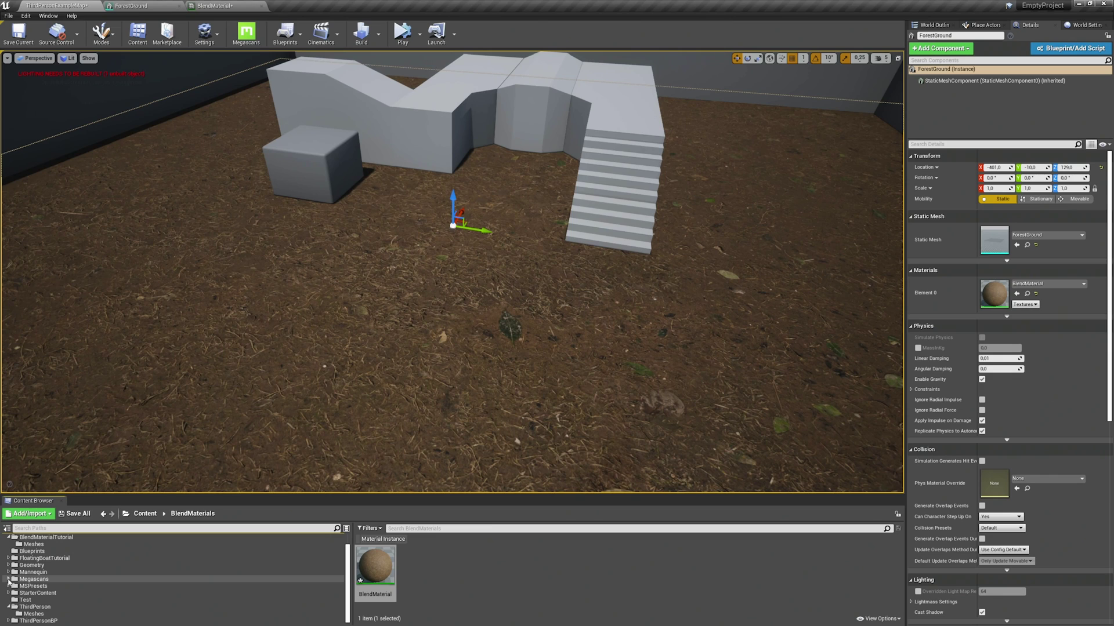
{"action": "left_click", "coordinate": [9, 580]}
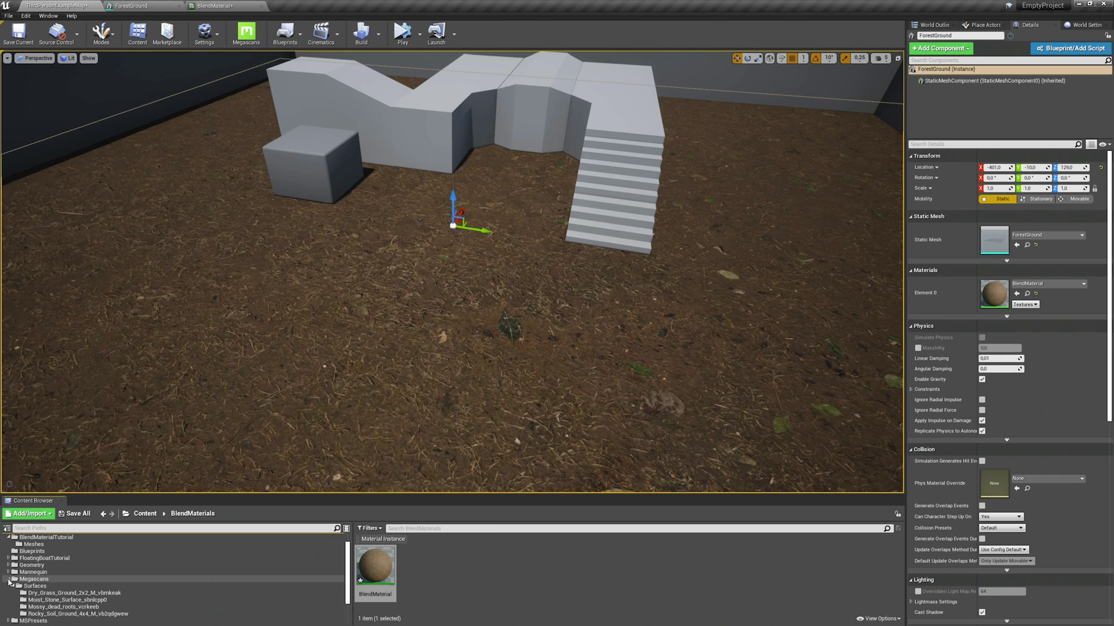
{"action": "left_click", "coordinate": [95, 593]}
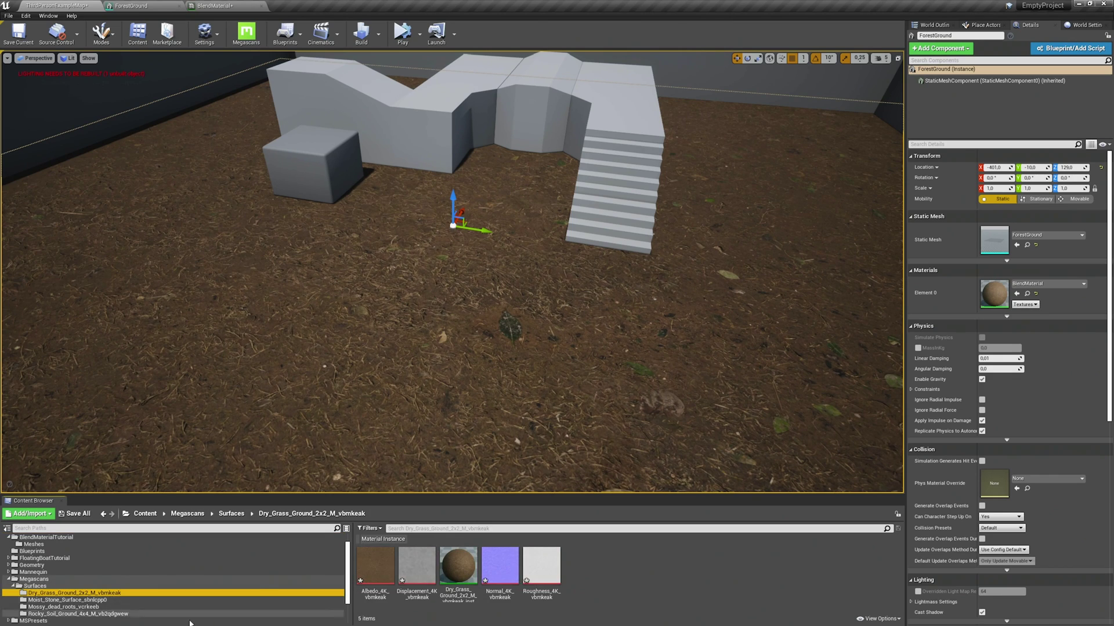
{"action": "left_click", "coordinate": [426, 581]}
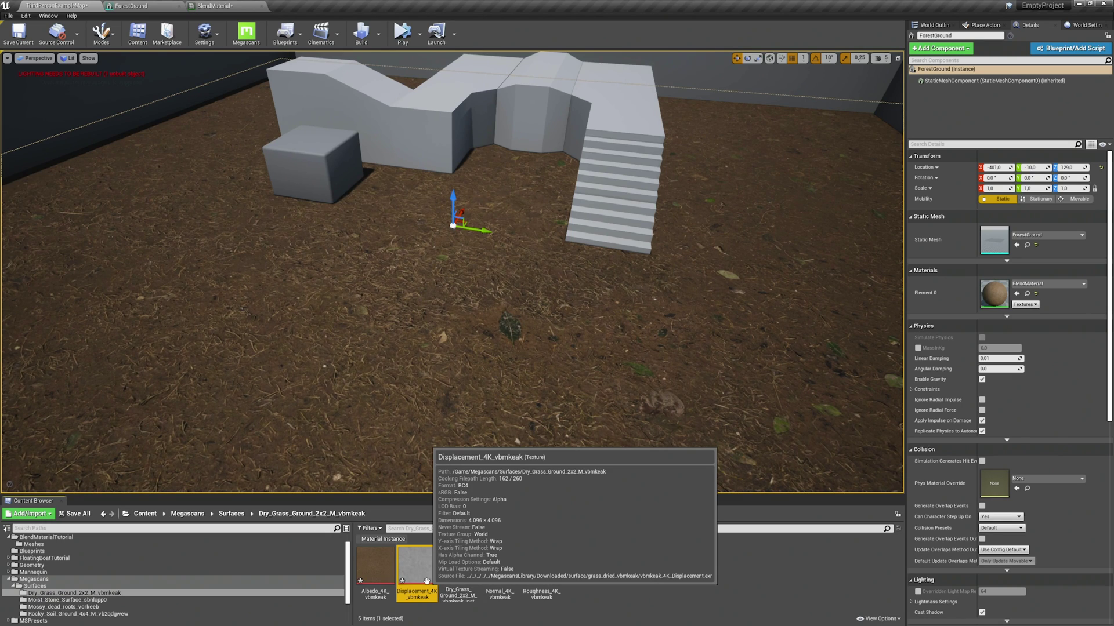
{"action": "left_click", "coordinate": [246, 33]}
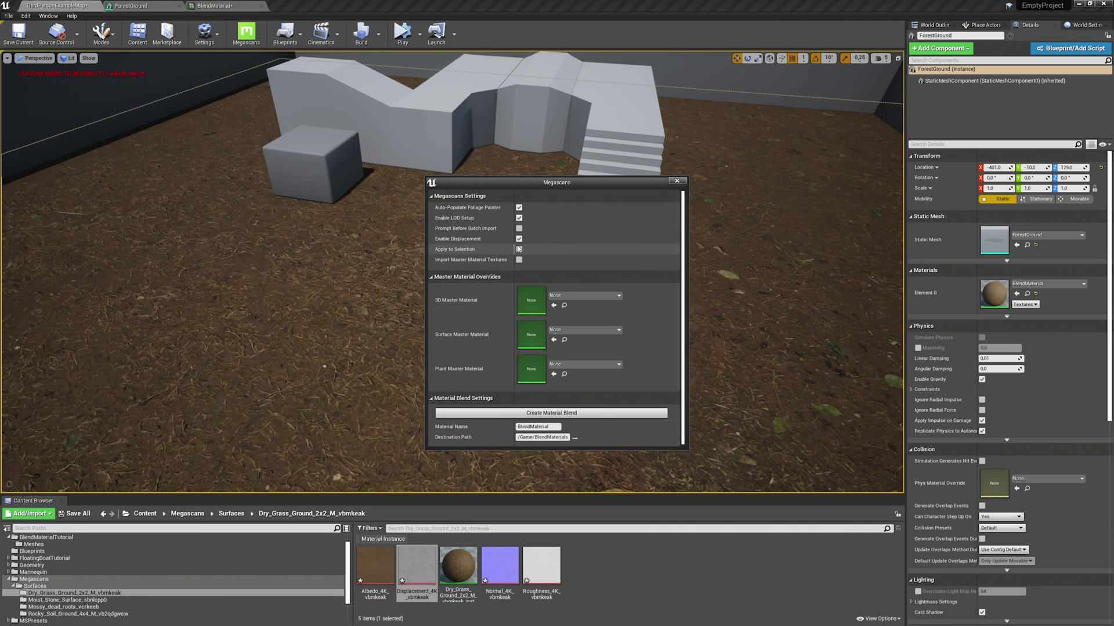
{"action": "left_click", "coordinate": [677, 181]}
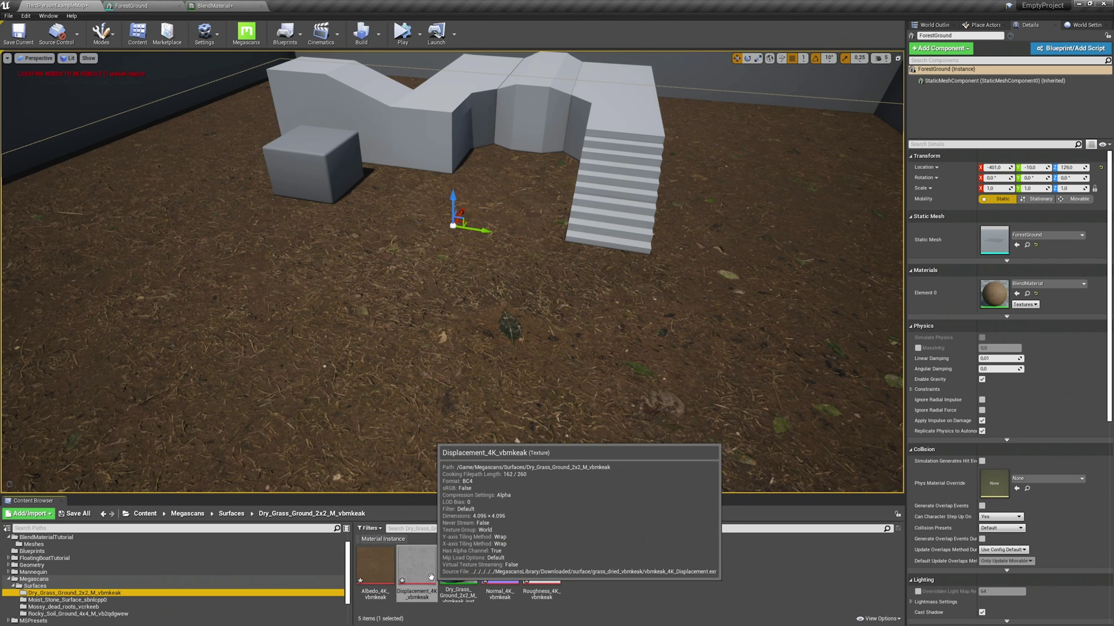
- Return to BlendMaterial and override and enable Use Puddle Layer in the Global parameters
{"action": "left_click", "coordinate": [236, 5]}
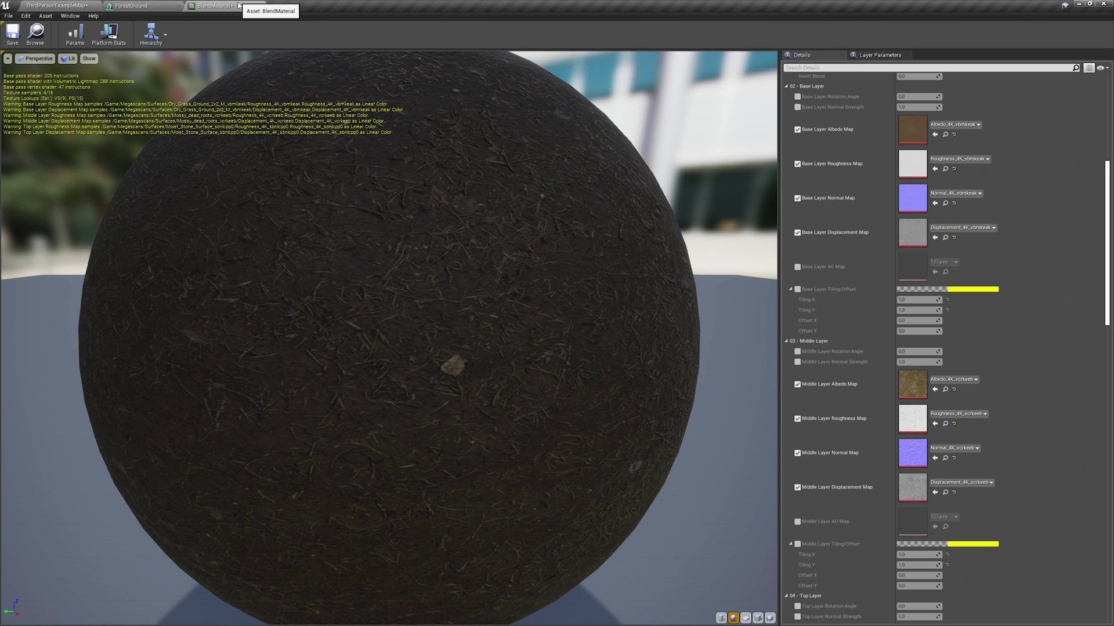
{"action": "scroll", "coordinate": [913, 318], "scroll_direction": "up", "scroll_amount": 5}
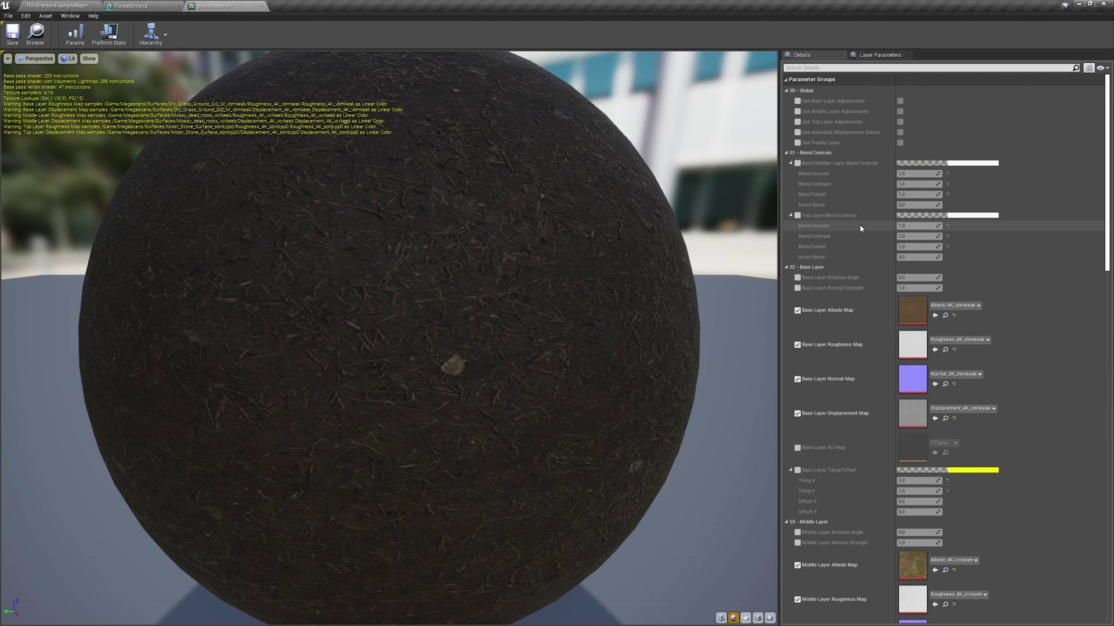
{"action": "left_click", "coordinate": [798, 143]}
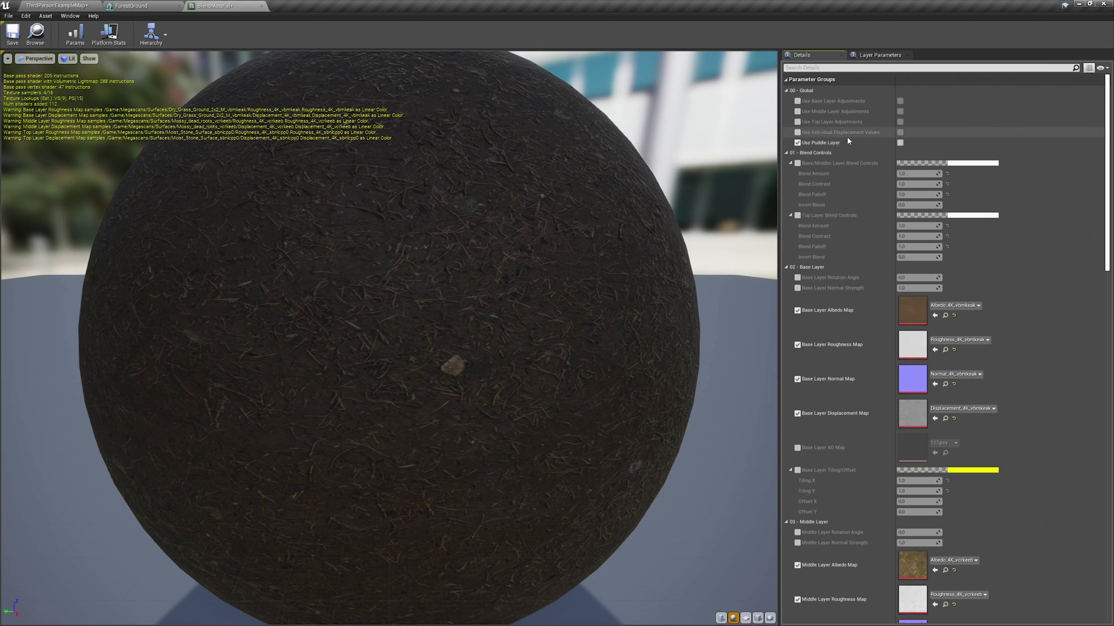
{"action": "left_click", "coordinate": [900, 143]}
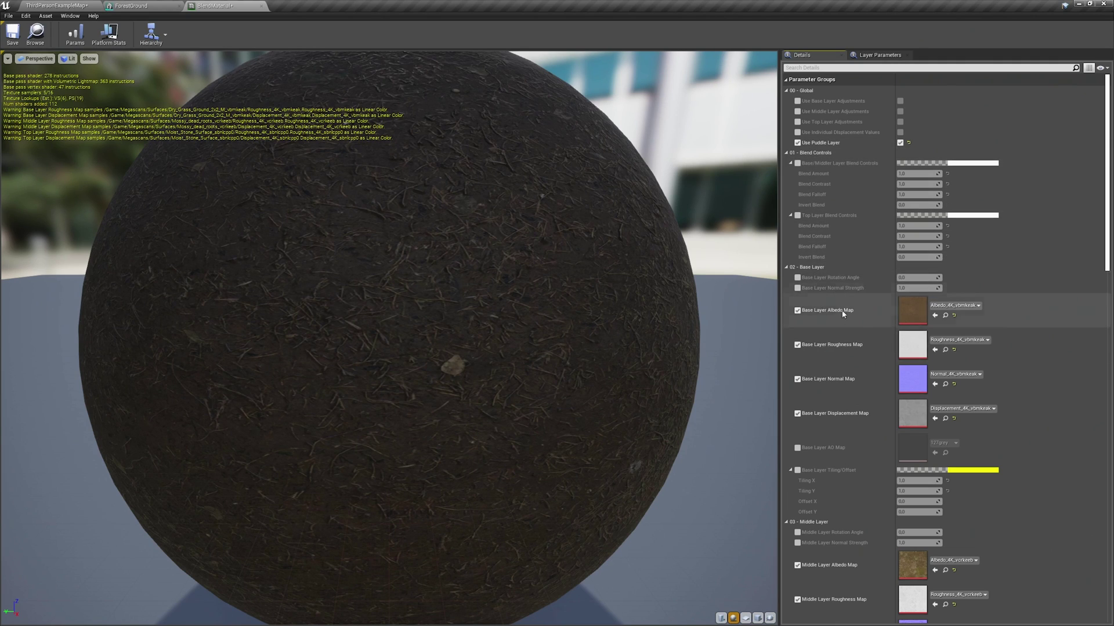
- Override Base Layer Tiling/Offset in BlendMaterial and set Tiling X and Tiling Y to 10
{"action": "scroll", "coordinate": [835, 278], "scroll_direction": "down", "scroll_amount": 2}
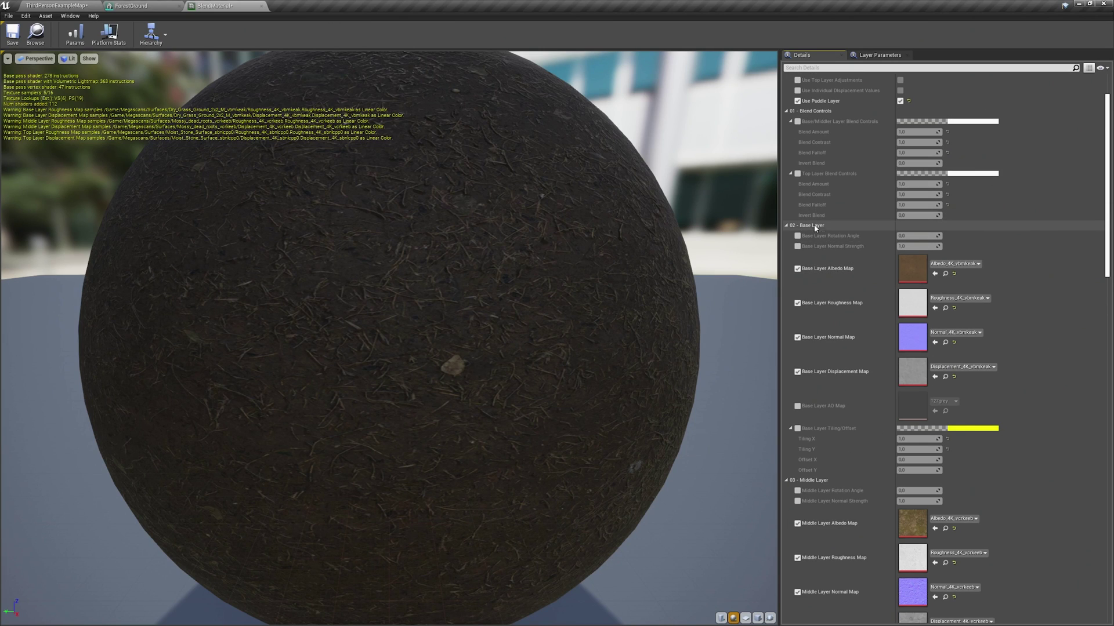
{"action": "scroll", "coordinate": [847, 220], "scroll_direction": "down", "scroll_amount": 3}
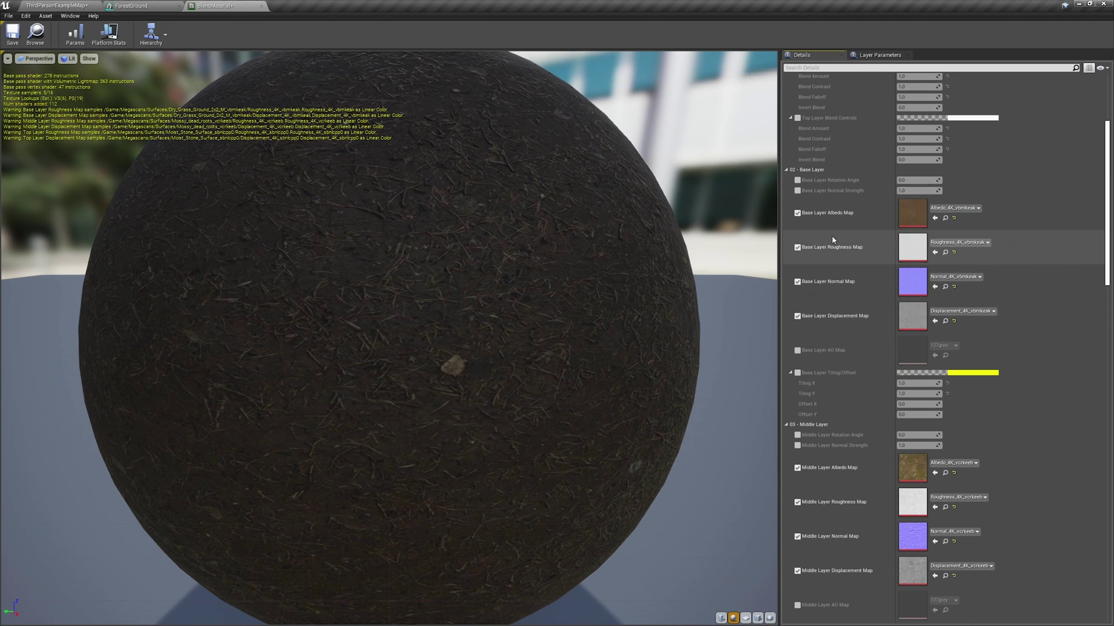
{"action": "scroll", "coordinate": [870, 293], "scroll_direction": "down", "scroll_amount": 1}
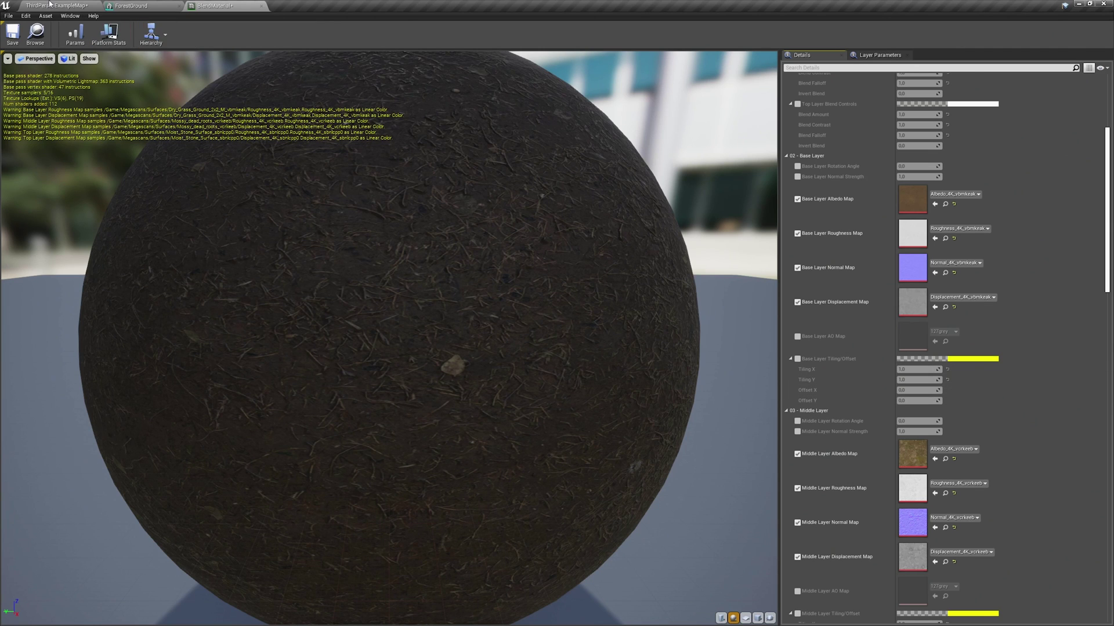
{"action": "left_click", "coordinate": [49, 4]}
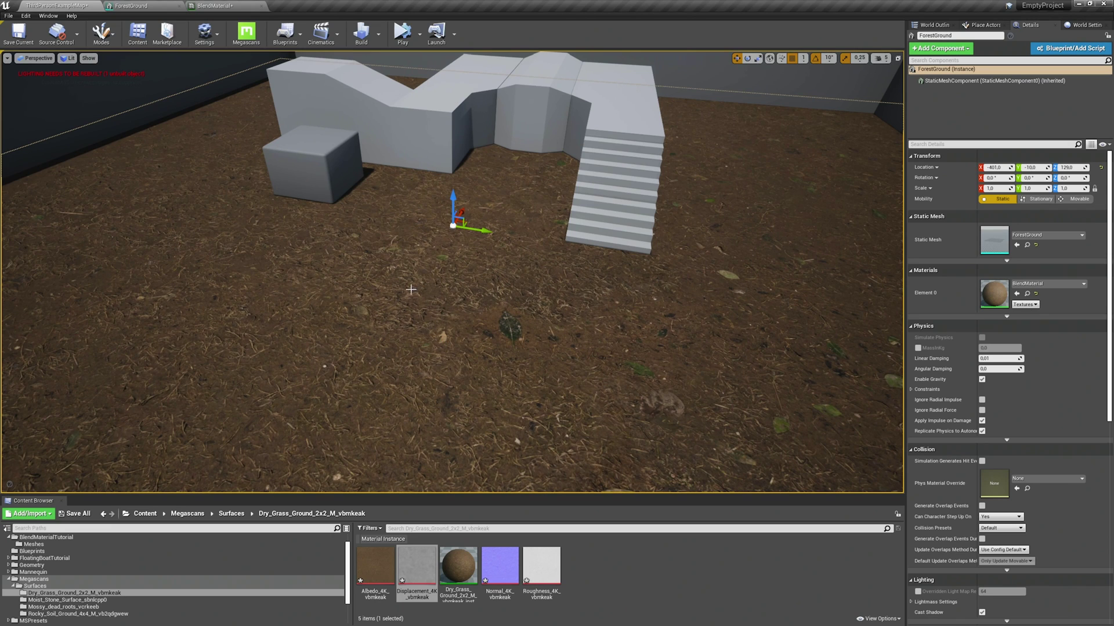
{"action": "left_click", "coordinate": [207, 5]}
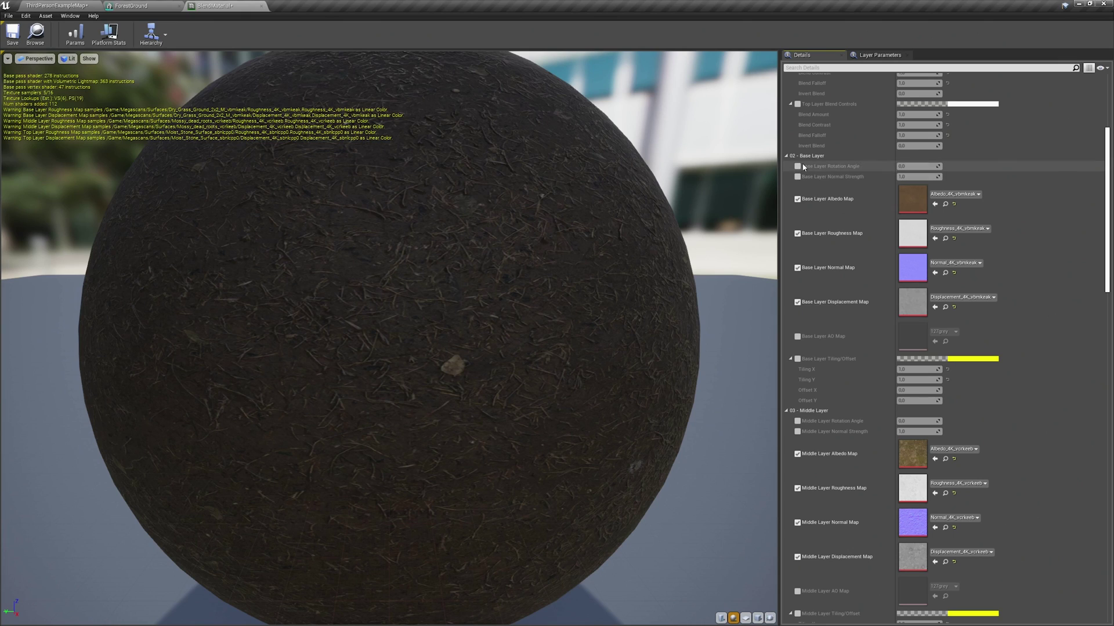
{"action": "left_click", "coordinate": [797, 360]}
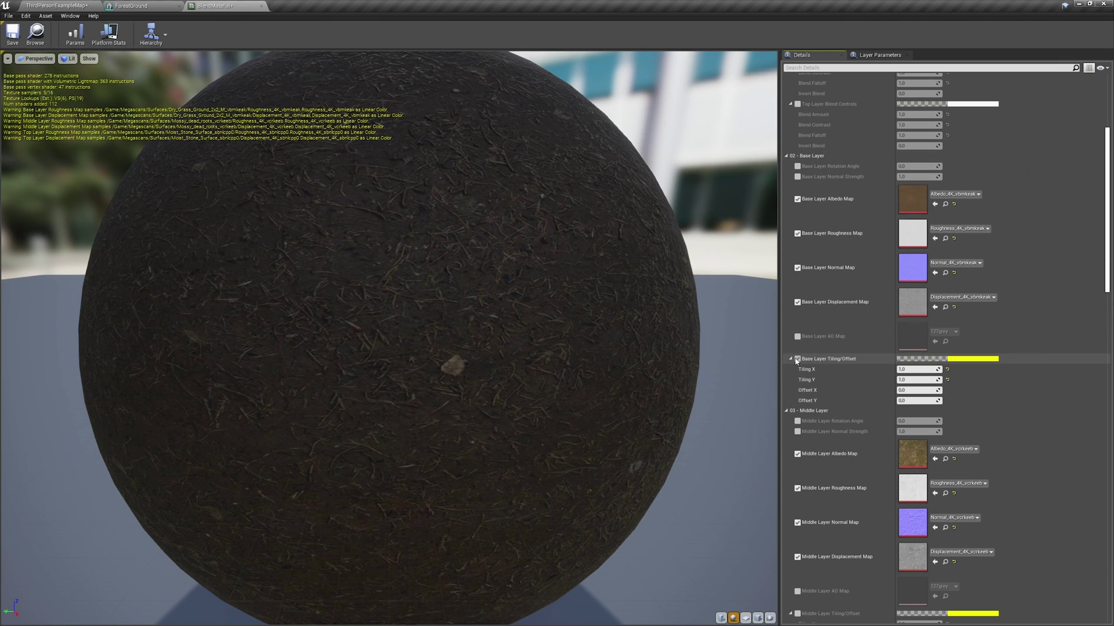
{"action": "left_click", "coordinate": [920, 371]}
{"action": "left_click", "coordinate": [920, 380]}
{"action": "type", "text": "10"}
{"action": "key", "text": "Return"}
- Return to the level and examine the tiled base texture on the ForestGround mesh up close
{"action": "left_click", "coordinate": [40, 5]}
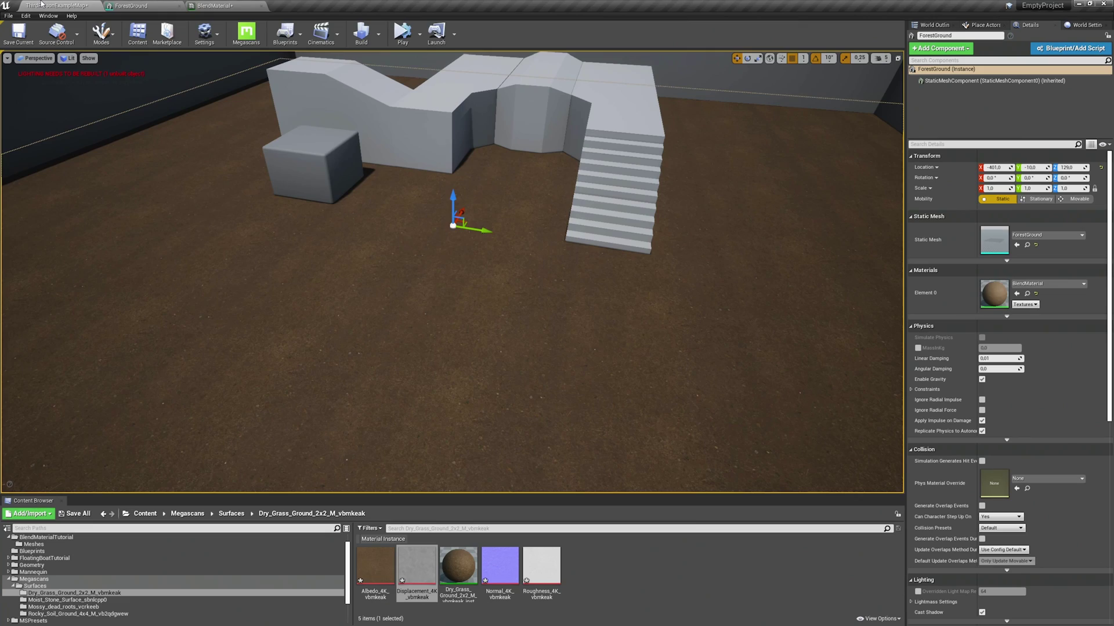
{"action": "right_click_drag", "start_coordinate": [189, 132], "coordinate": [264, 182]}
{"action": "key", "text": "w"}
{"action": "key", "text": "w"}
{"action": "key", "text": "e"}
{"action": "right_click_drag", "start_coordinate": [283, 241], "coordinate": [283, 237]}
- Override Middle Layer Tiling/Offset in BlendMaterial and set Tiling X and Tiling Y to 10
{"action": "left_click", "coordinate": [222, 5]}
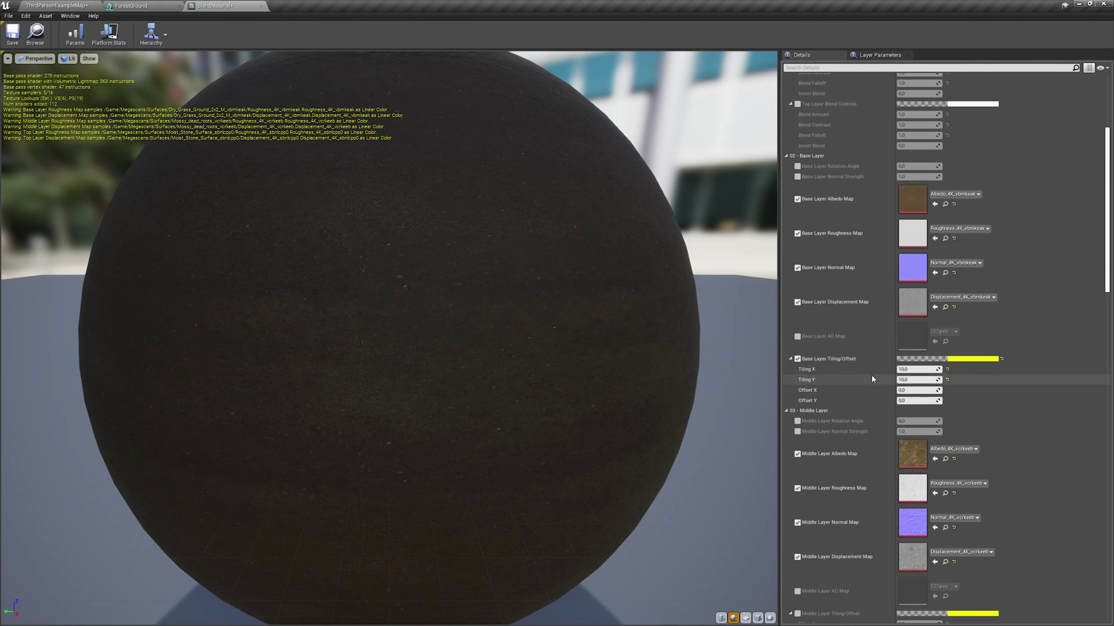
{"action": "scroll", "coordinate": [851, 360], "scroll_direction": "down", "scroll_amount": 3}
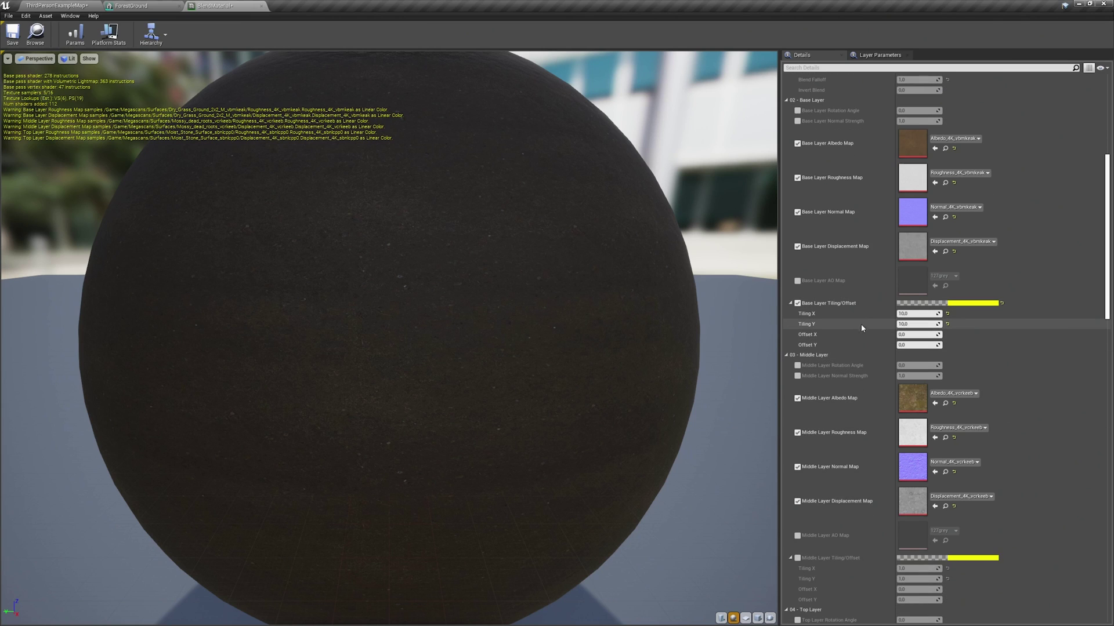
{"action": "scroll", "coordinate": [868, 336], "scroll_direction": "down", "scroll_amount": 3}
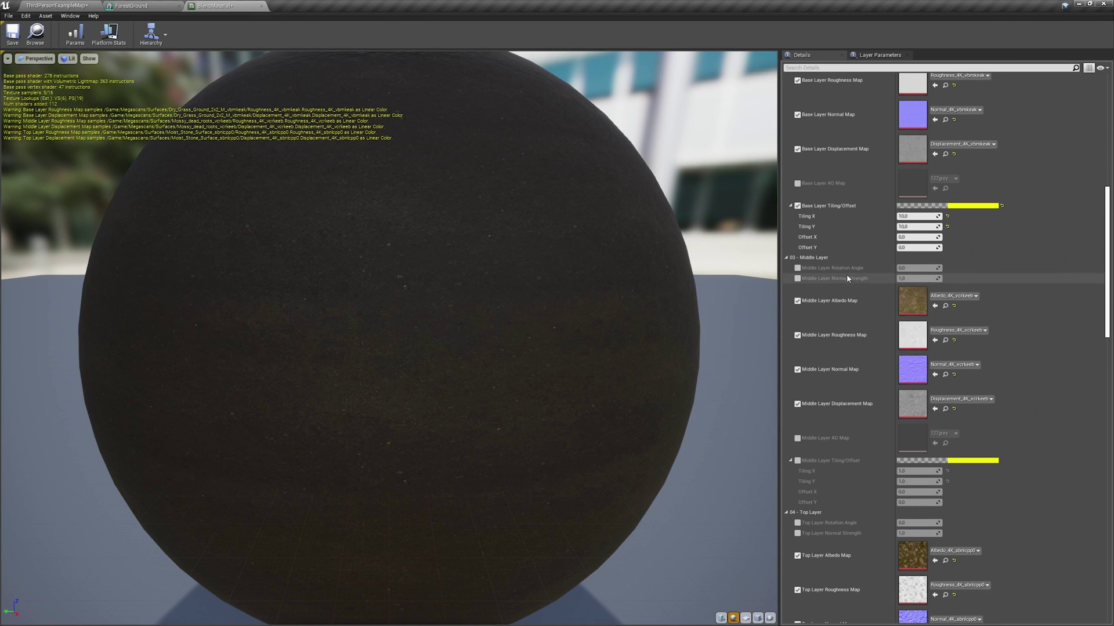
{"action": "scroll", "coordinate": [821, 275], "scroll_direction": "down", "scroll_amount": 3}
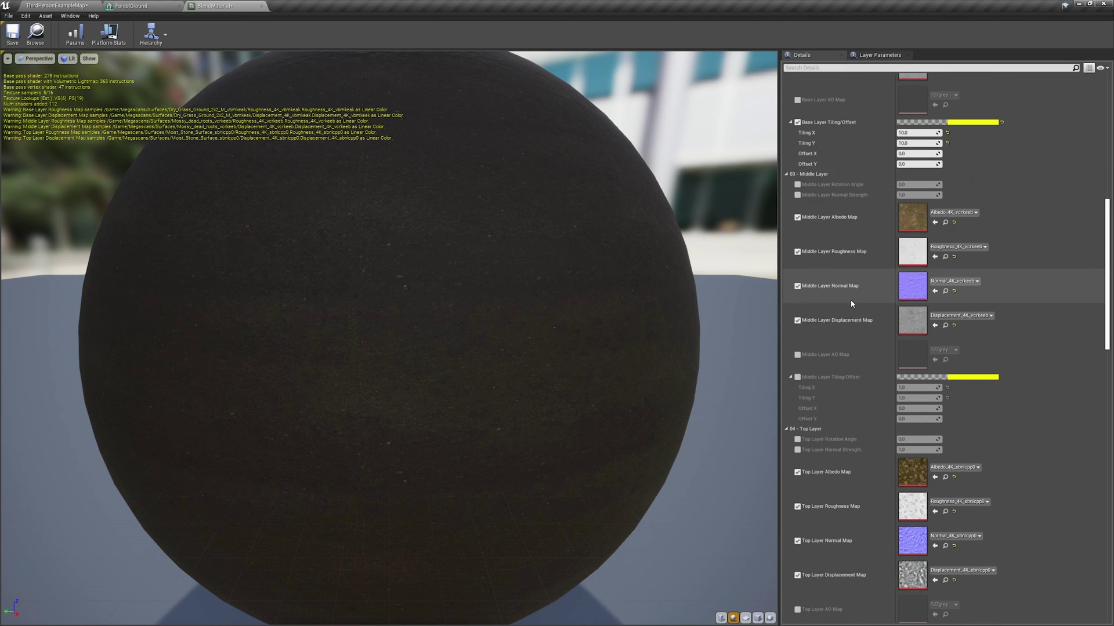
{"action": "left_click", "coordinate": [797, 377]}
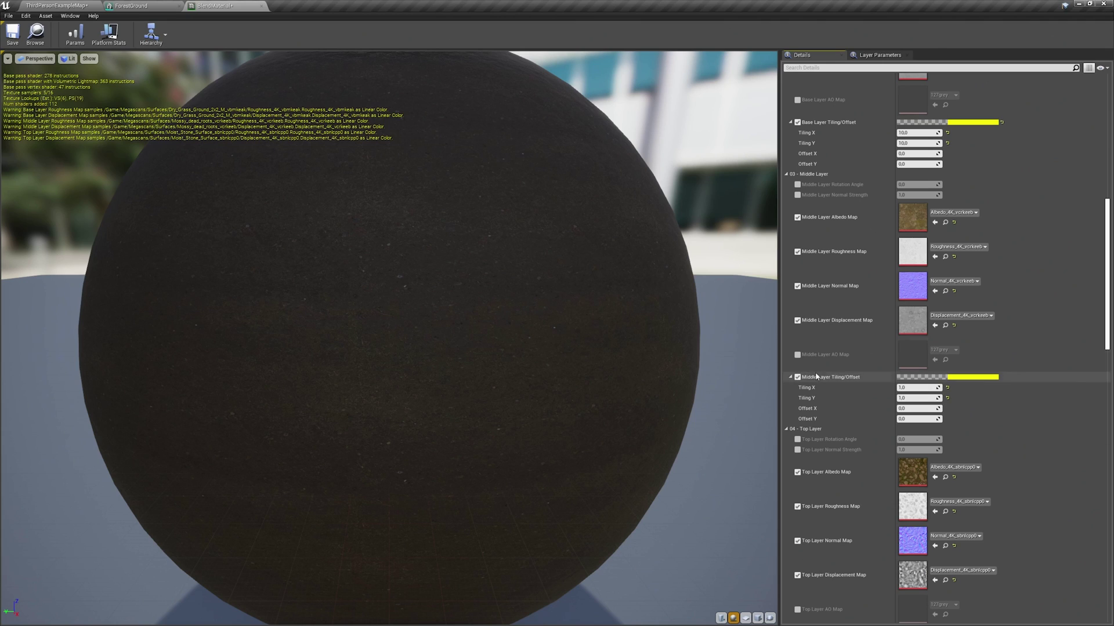
{"action": "left_click", "coordinate": [914, 388]}
{"action": "type", "text": "10"}
{"action": "left_click", "coordinate": [918, 398]}
{"action": "type", "text": "10"}
{"action": "key", "text": "Return"}
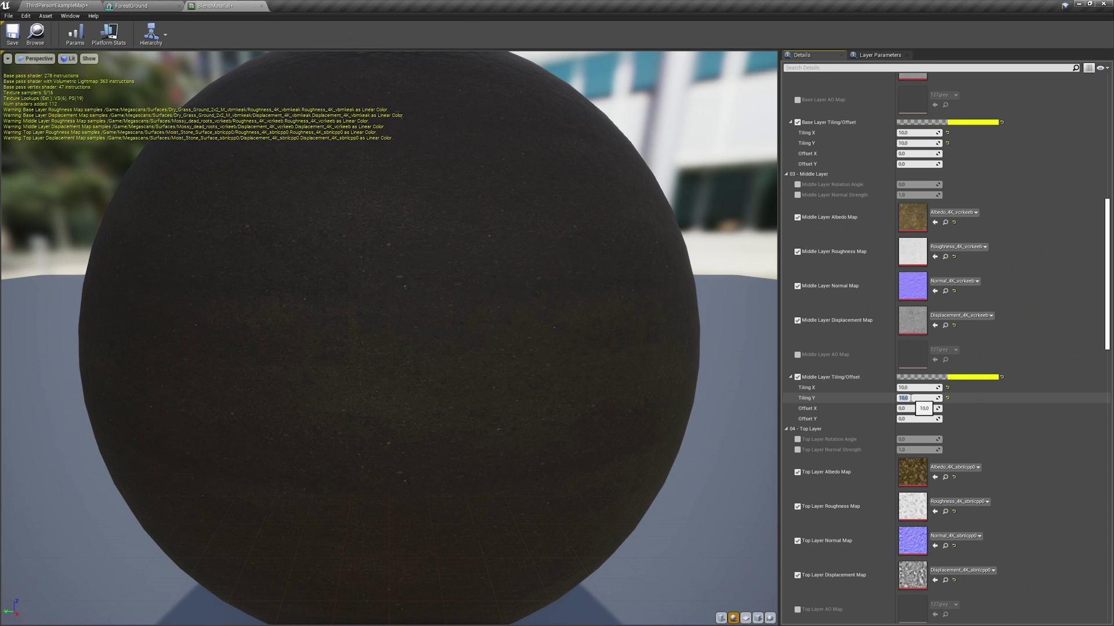
- Override Top Layer Tiling/Offset and set its Tiling X and Tiling Y to 10
{"action": "scroll", "coordinate": [878, 368], "scroll_direction": "down", "scroll_amount": 2}
{"action": "scroll", "coordinate": [864, 335], "scroll_direction": "down", "scroll_amount": 4}
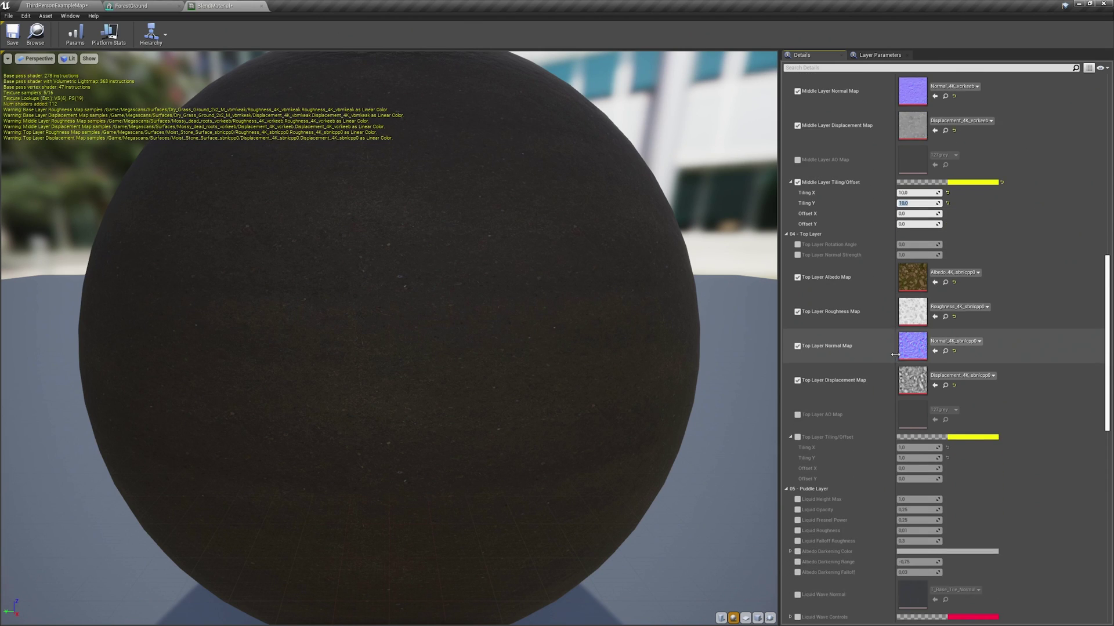
{"action": "left_click", "coordinate": [797, 410]}
{"action": "left_click", "coordinate": [917, 420]}
{"action": "type", "text": "10"}
{"action": "key", "text": "Return"}
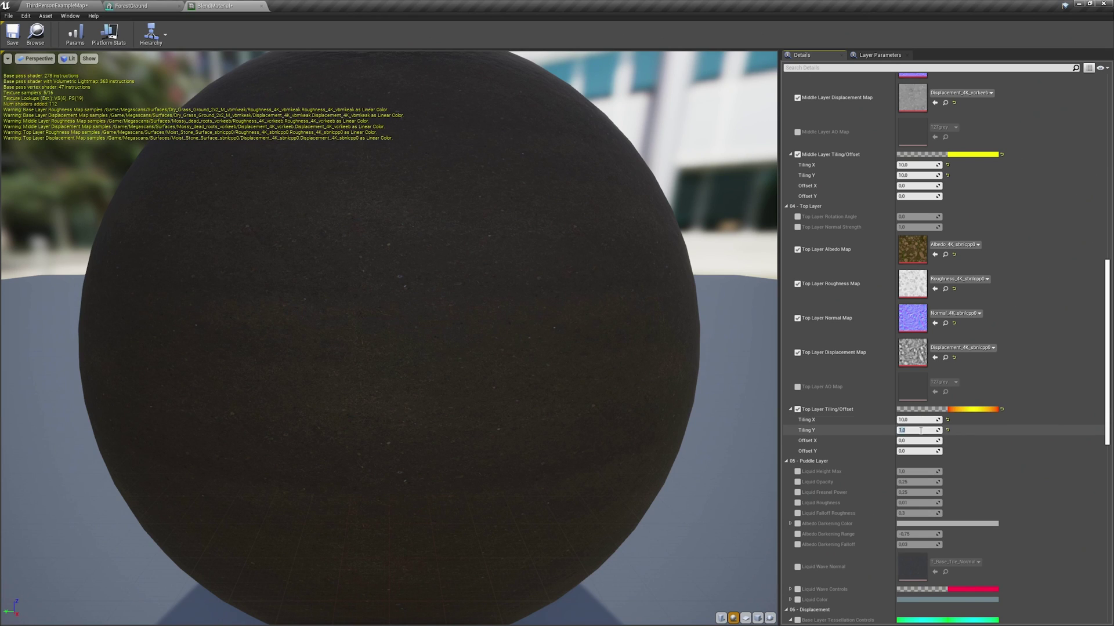
{"action": "type", "text": "10"}
{"action": "key", "text": "Return"}
{"action": "left_click", "coordinate": [989, 429]}
- Review the layer maps and Puddle Layer parameters, including the values inside Liquid Wave Controls
{"action": "scroll", "coordinate": [988, 429], "scroll_direction": "up", "scroll_amount": 10}
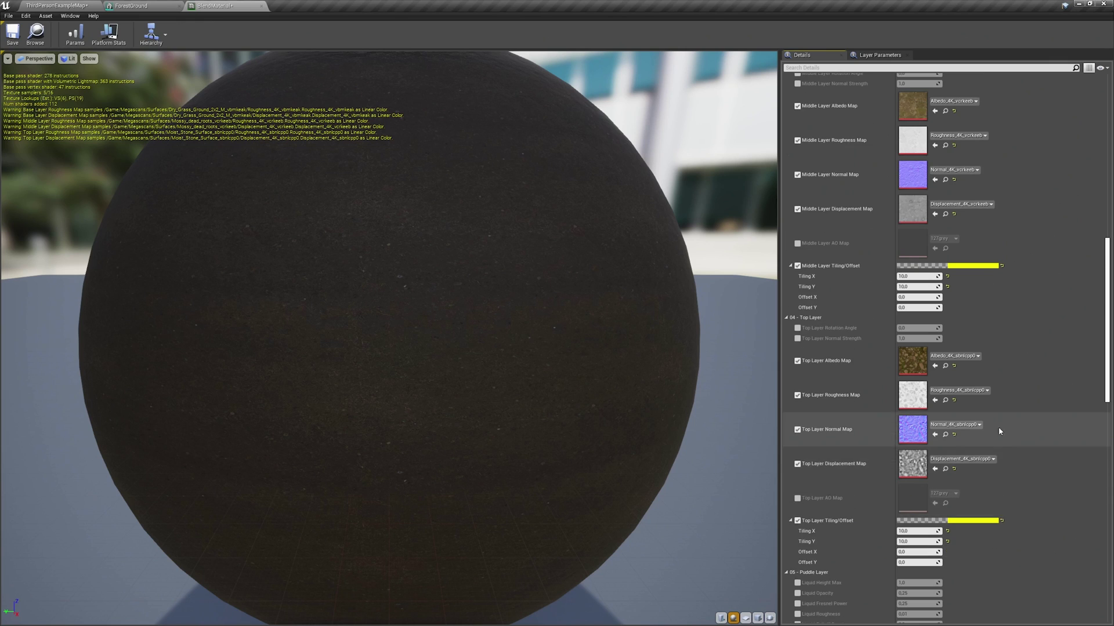
{"action": "scroll", "coordinate": [854, 297], "scroll_direction": "down", "scroll_amount": 12}
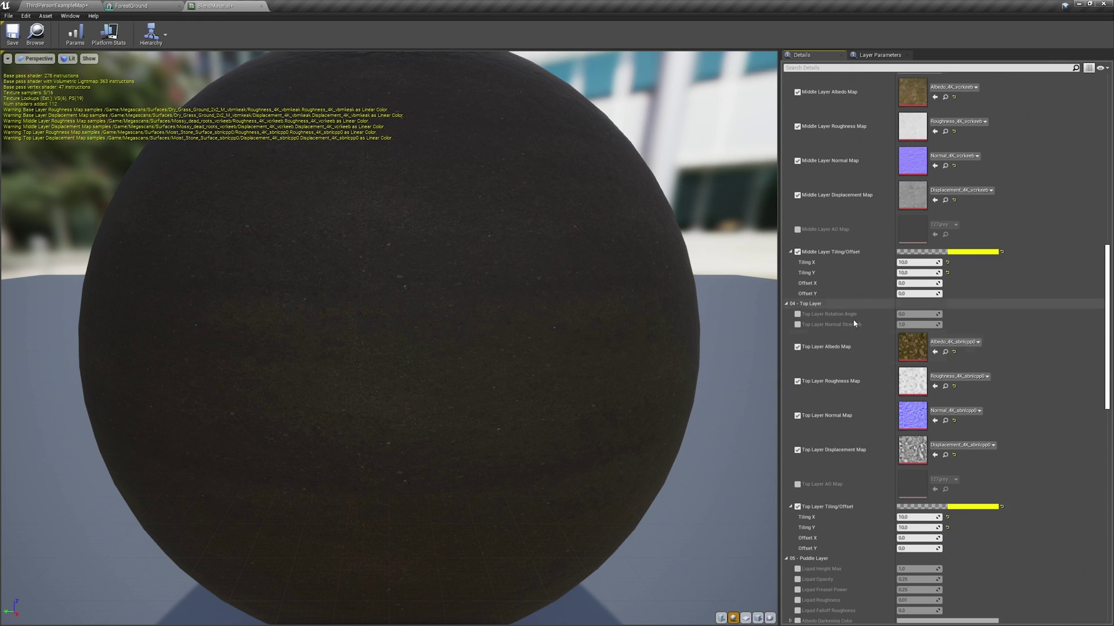
{"action": "scroll", "coordinate": [962, 371], "scroll_direction": "down", "scroll_amount": 1}
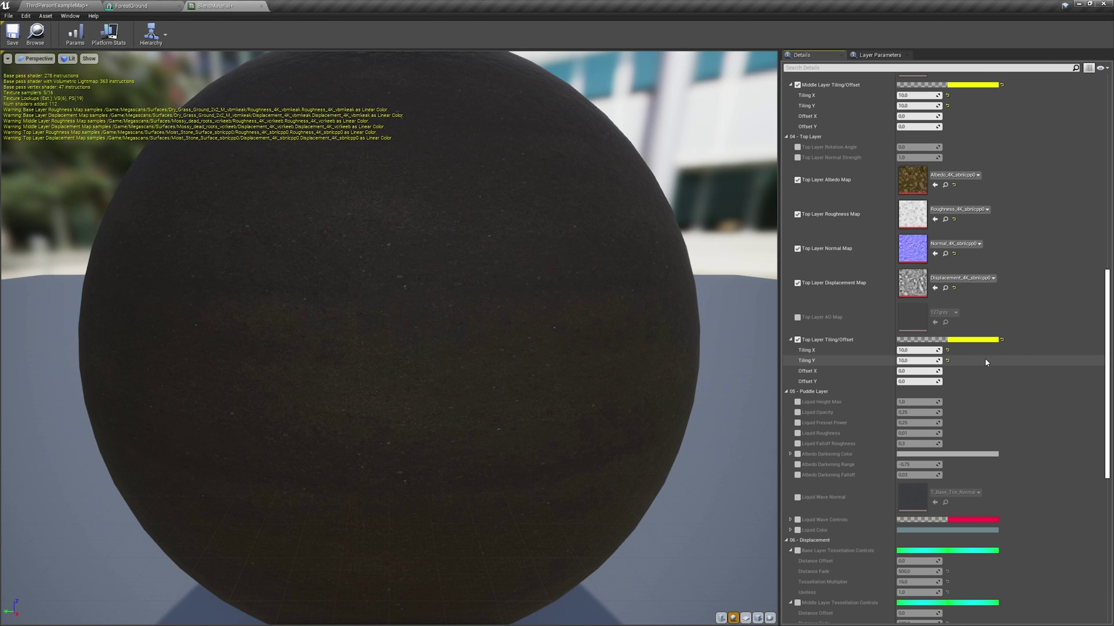
{"action": "scroll", "coordinate": [991, 364], "scroll_direction": "down", "scroll_amount": 4}
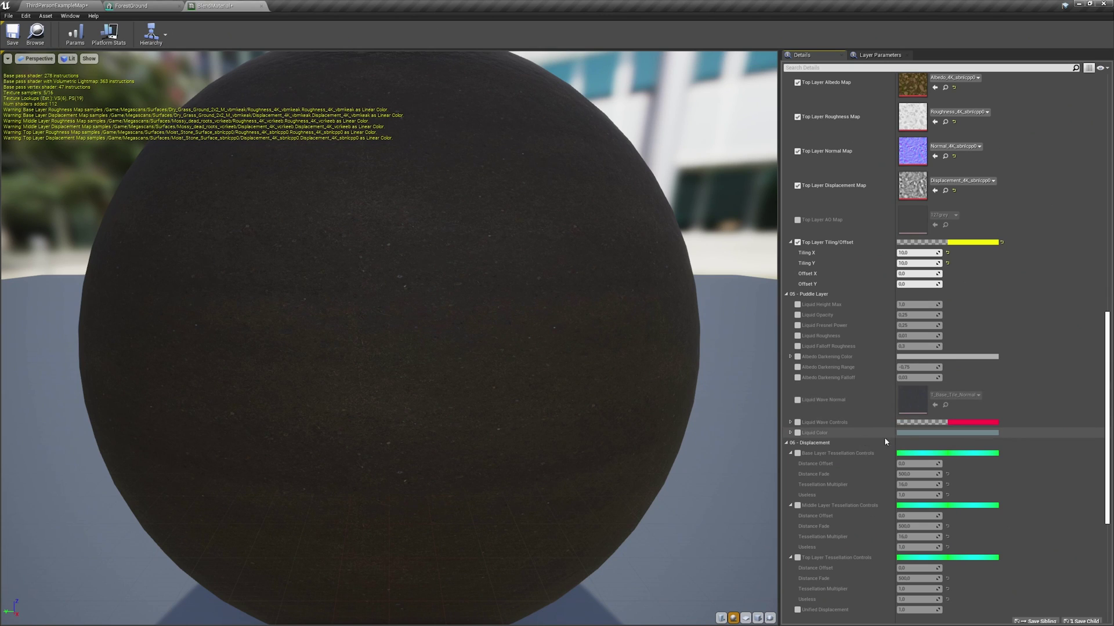
{"action": "left_click", "coordinate": [790, 423]}
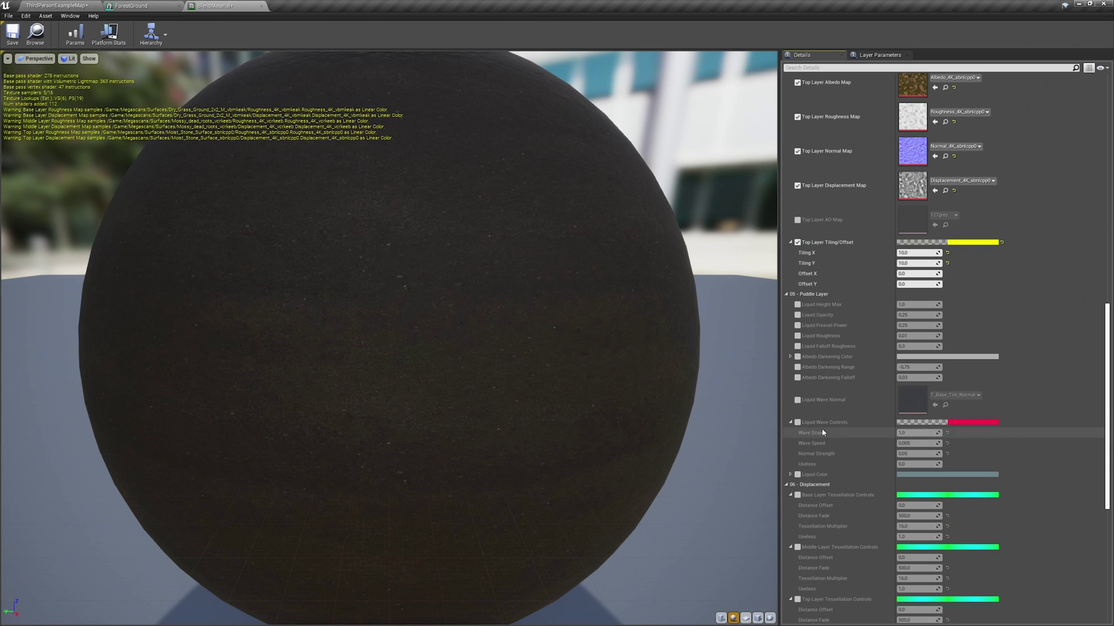
{"action": "left_click", "coordinate": [790, 422]}
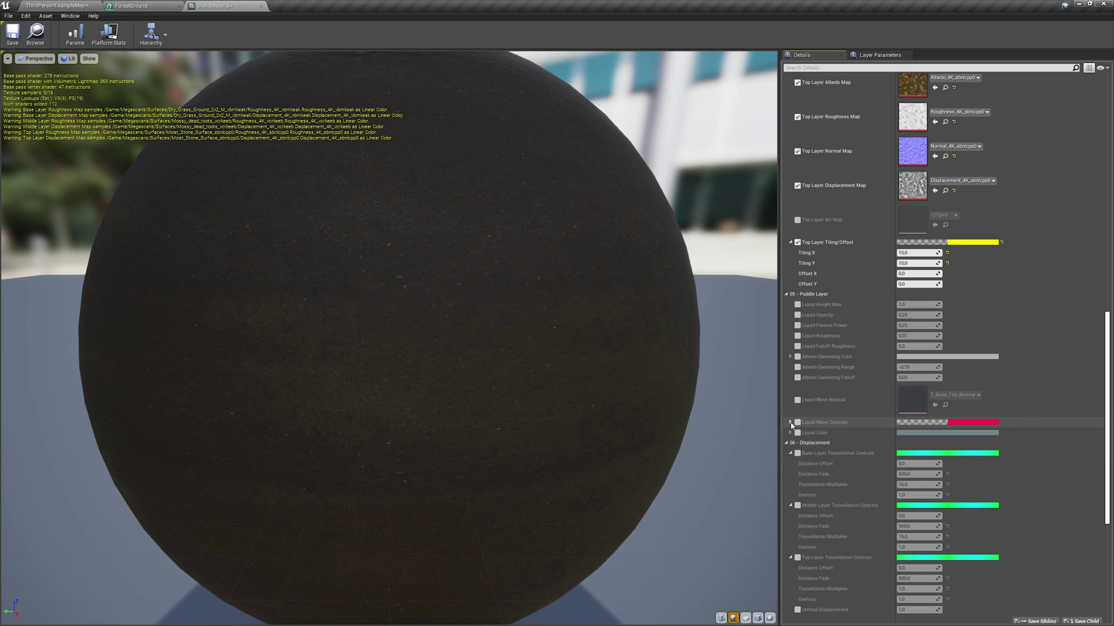
- Override Unified Displacement in the Displacement group and set it to 40
{"action": "scroll", "coordinate": [852, 419], "scroll_direction": "down", "scroll_amount": 2}
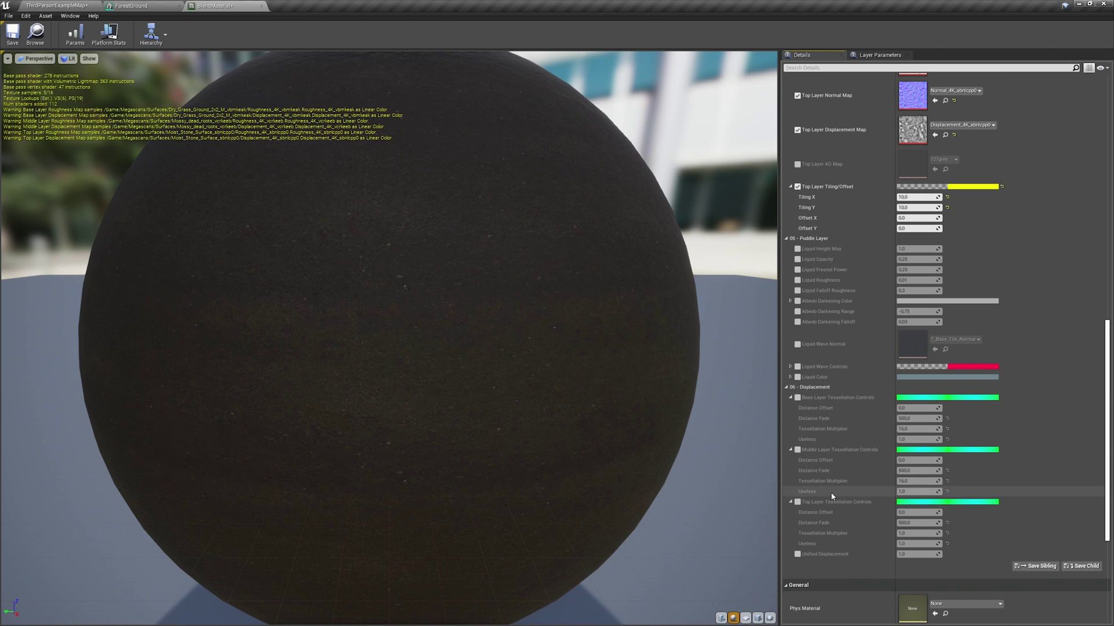
{"action": "left_click", "coordinate": [797, 555]}
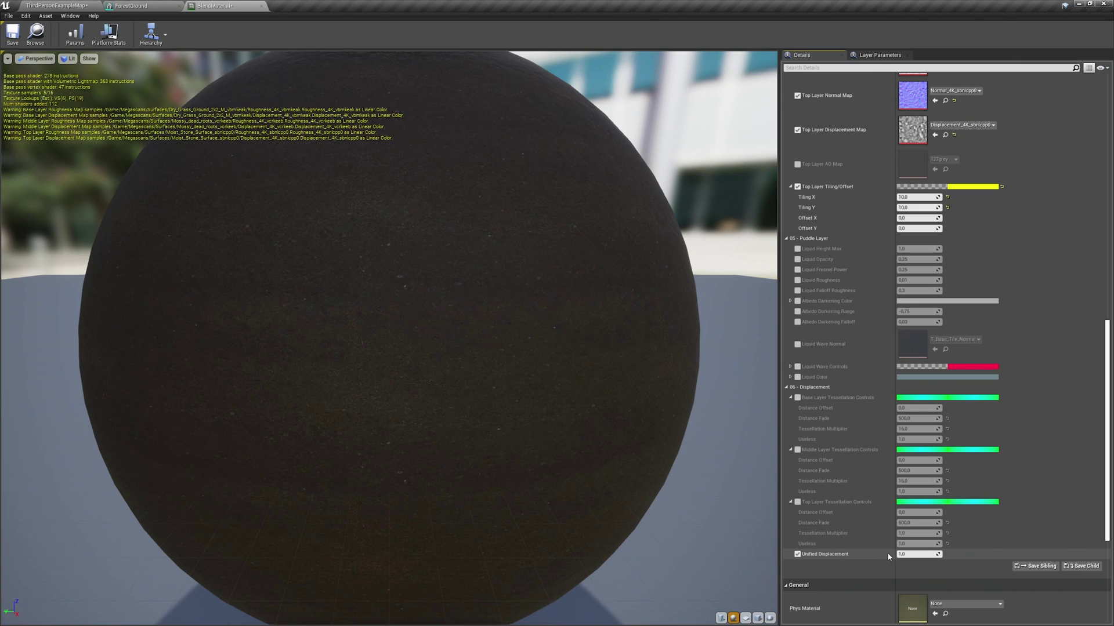
{"action": "left_click", "coordinate": [913, 553]}
{"action": "type", "text": "40"}
{"action": "key", "text": "Return"}
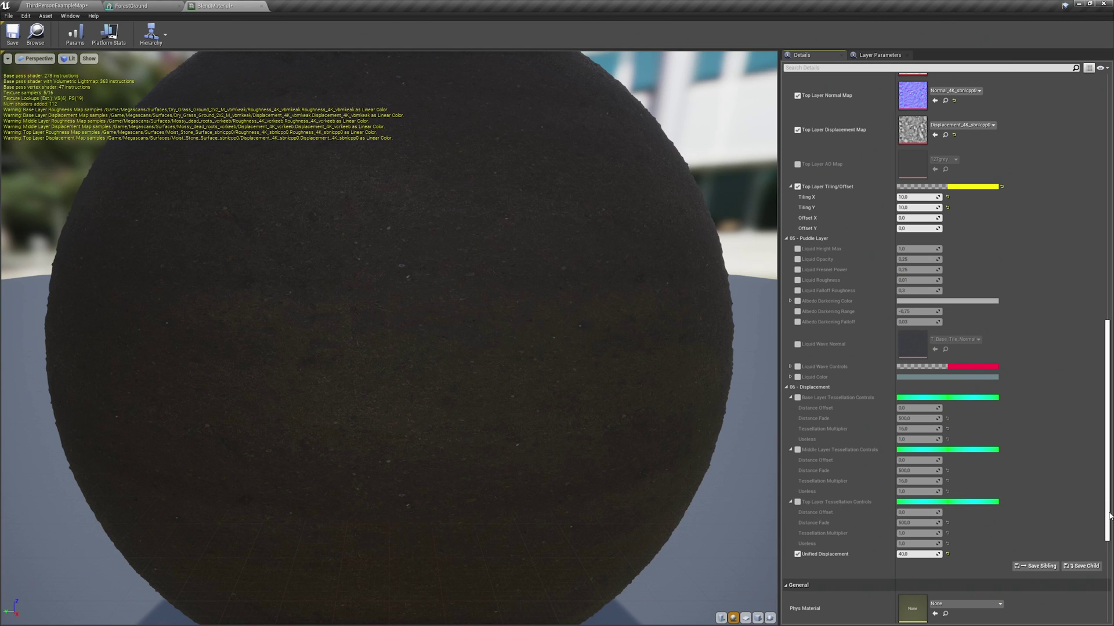
{"action": "left_click_drag", "start_coordinate": [1109, 515], "coordinate": [1106, 262]}
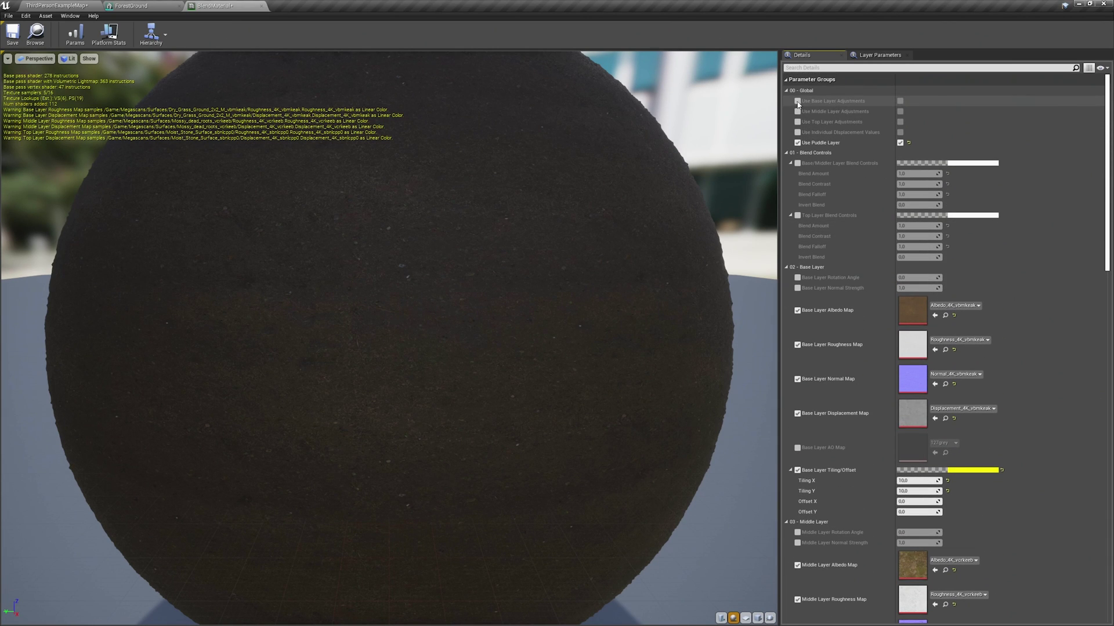
- Review the base layer adjustment parameters, including the Albedo Controls values, by temporarily enabling Use Base Layer Adjustments
{"action": "left_click", "coordinate": [900, 101]}
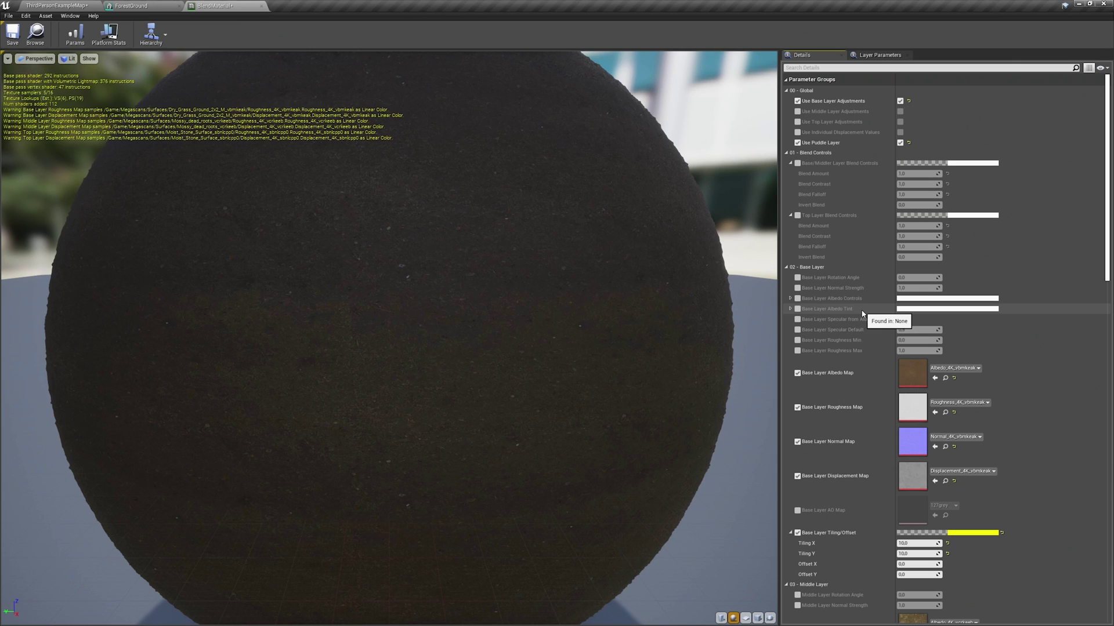
{"action": "left_click", "coordinate": [789, 298]}
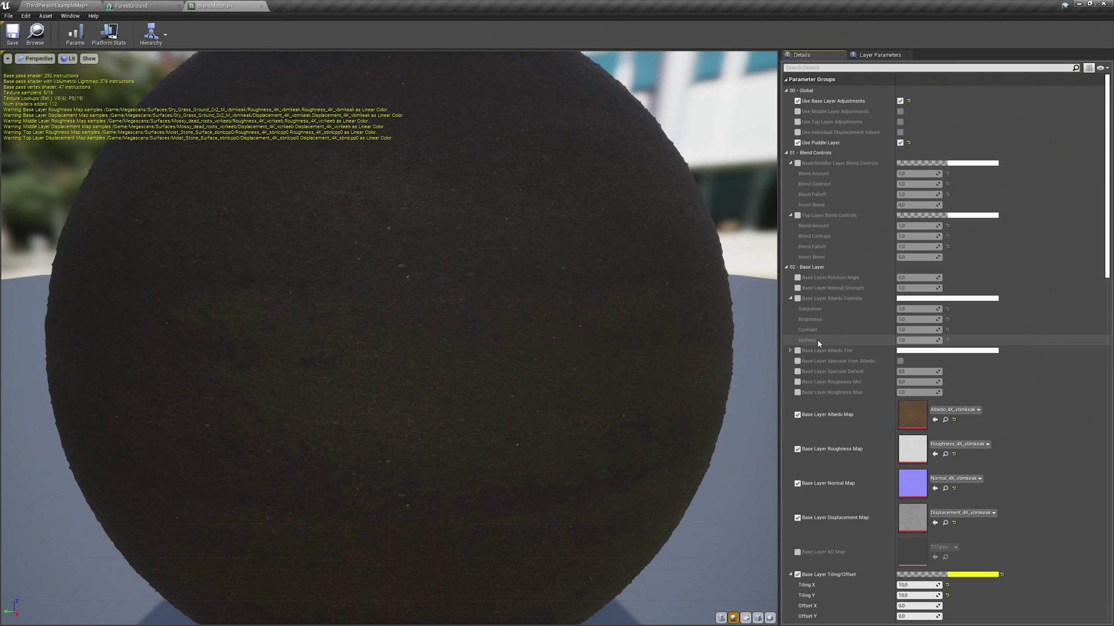
{"action": "left_click", "coordinate": [831, 300]}
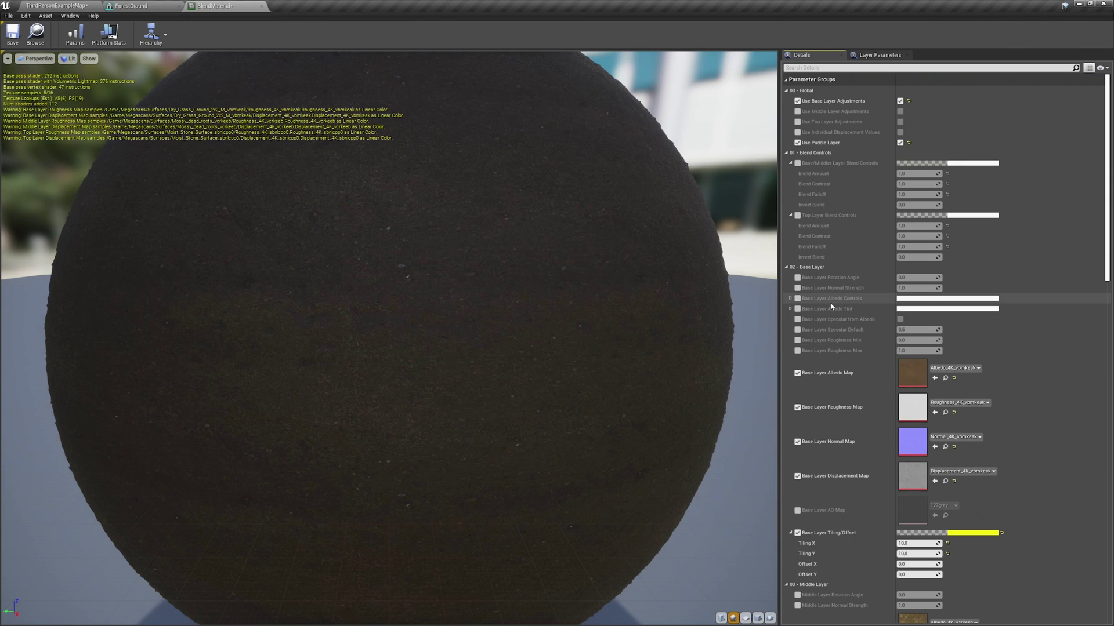
{"action": "left_click", "coordinate": [899, 100]}
{"action": "left_click", "coordinate": [797, 101]}
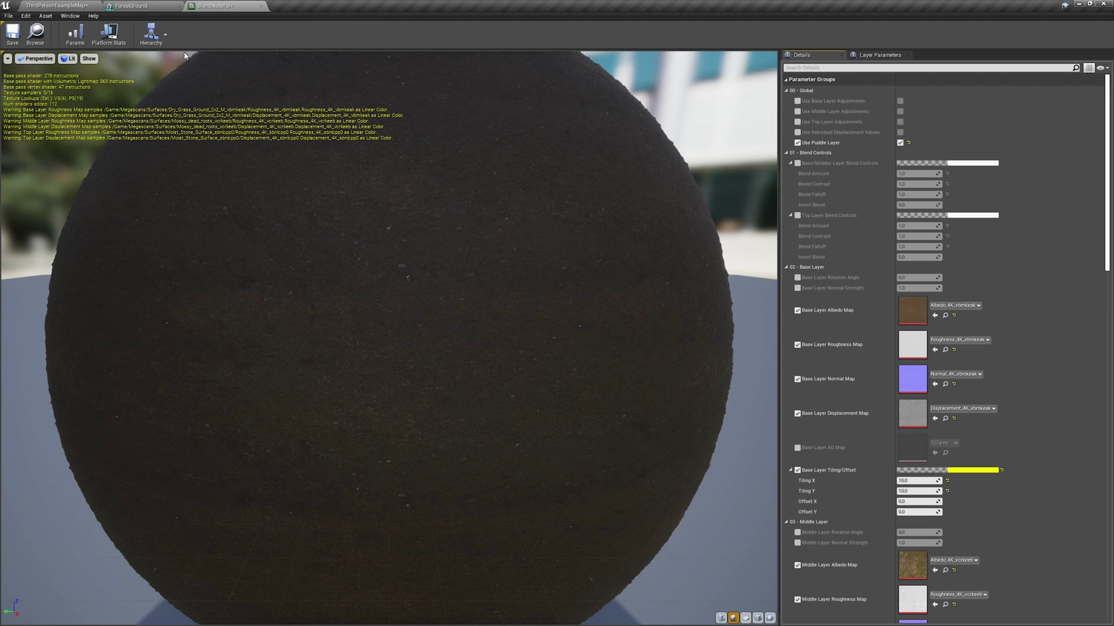
- Return to the level, enter Mesh Paint mode and activate the vertex color Paint tool for the ForestGround mesh
{"action": "left_click", "coordinate": [58, 5]}
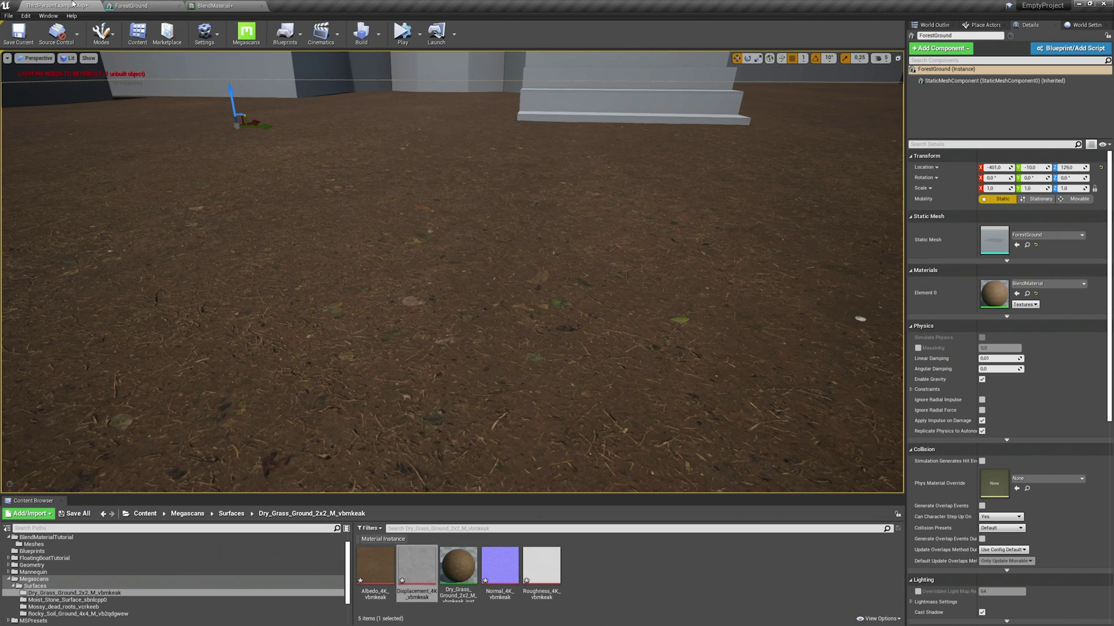
{"action": "left_click", "coordinate": [100, 33]}
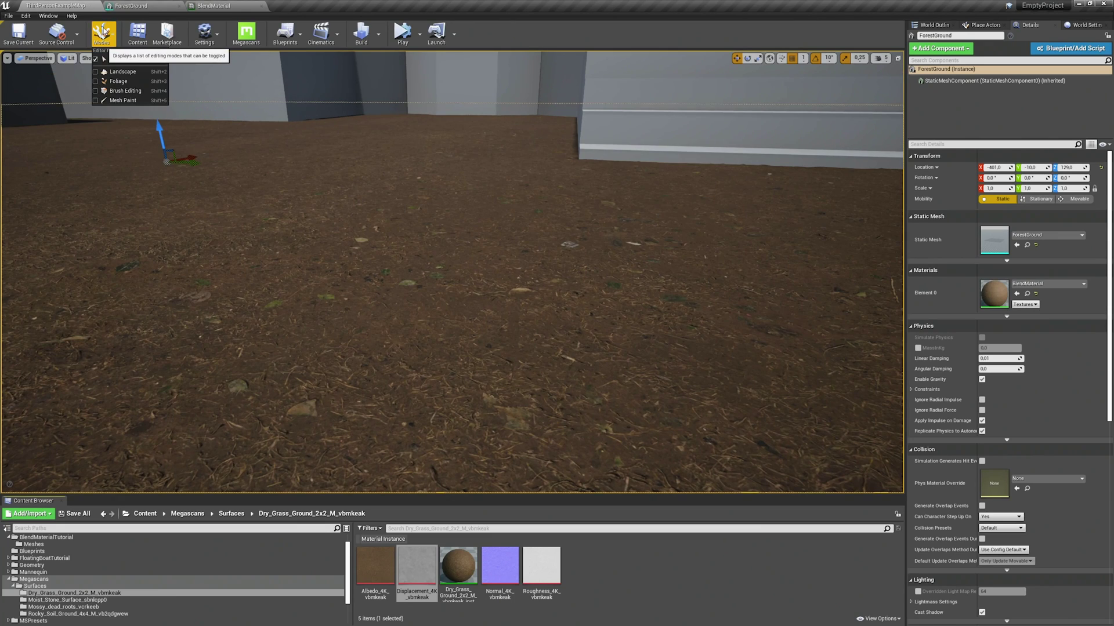
{"action": "left_click", "coordinate": [122, 100]}
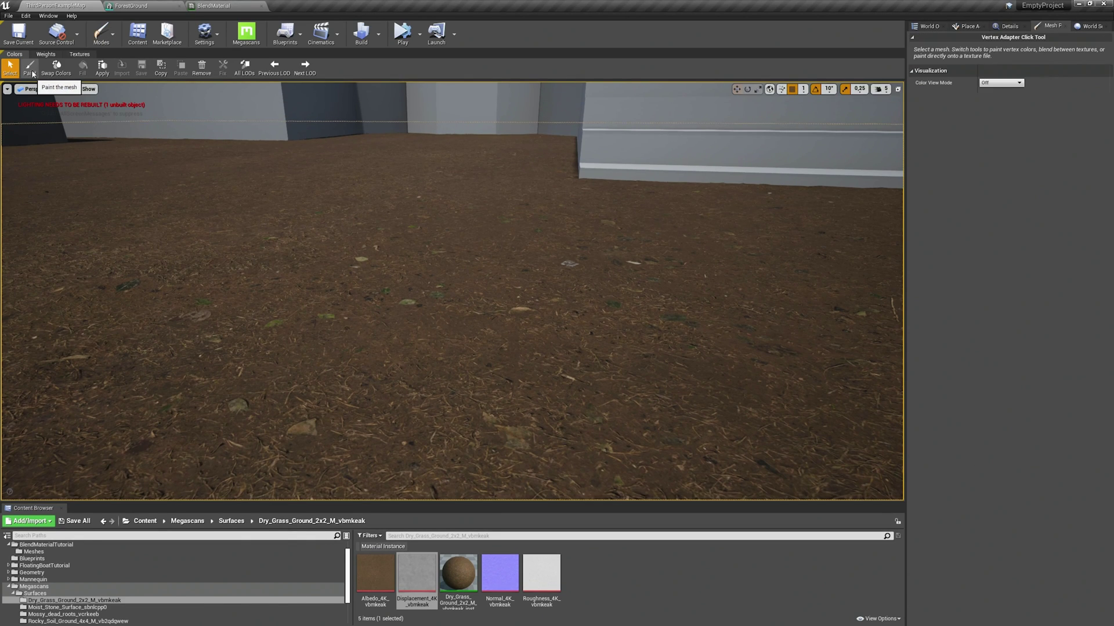
{"action": "left_click", "coordinate": [31, 69]}
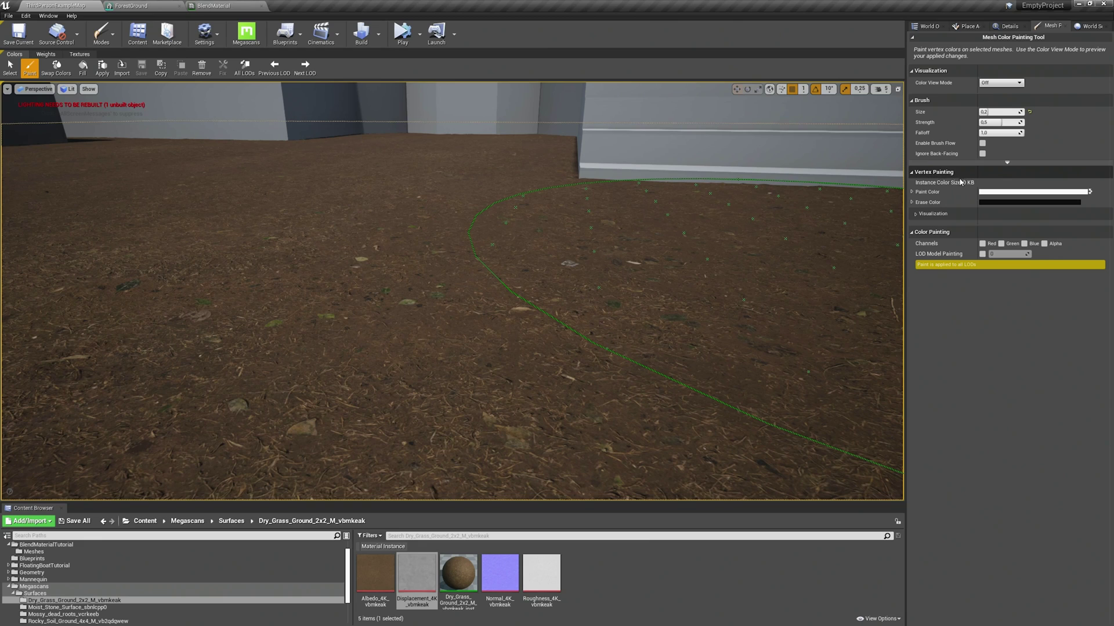
- Swap the brush colors so Paint Color is black and Erase Color is white, and enable the Red channel for painting
{"action": "left_click", "coordinate": [1089, 192]}
{"action": "left_click", "coordinate": [1090, 192]}
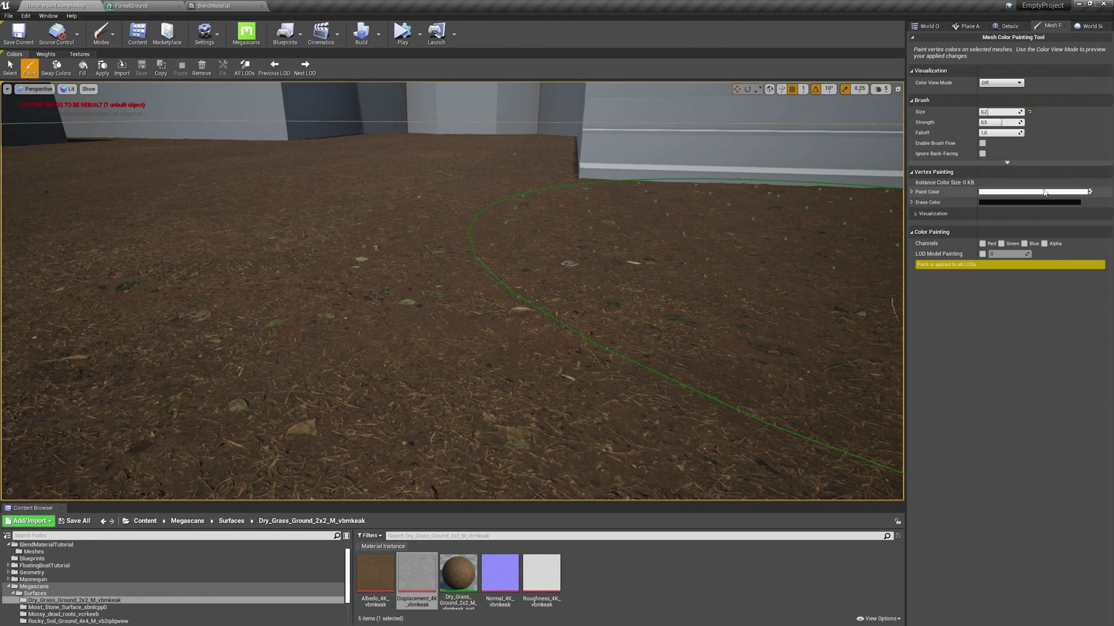
{"action": "left_click", "coordinate": [1090, 192]}
{"action": "left_click", "coordinate": [1090, 192]}
{"action": "left_click", "coordinate": [1089, 192]}
{"action": "left_click", "coordinate": [1090, 192]}
{"action": "left_click", "coordinate": [1090, 192]}
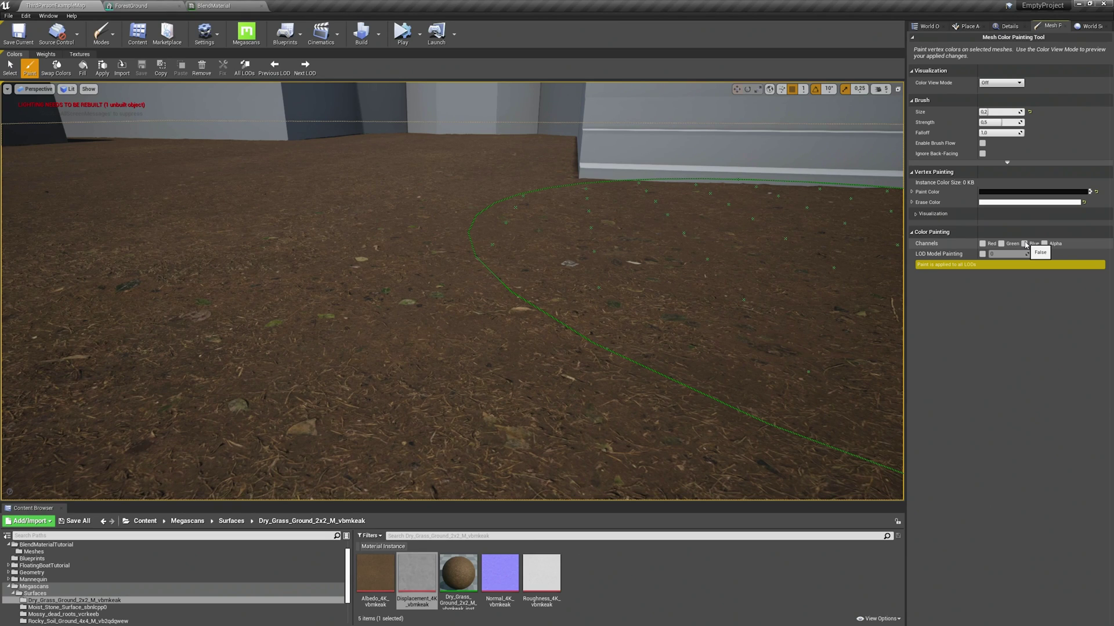
{"action": "left_click", "coordinate": [982, 244]}
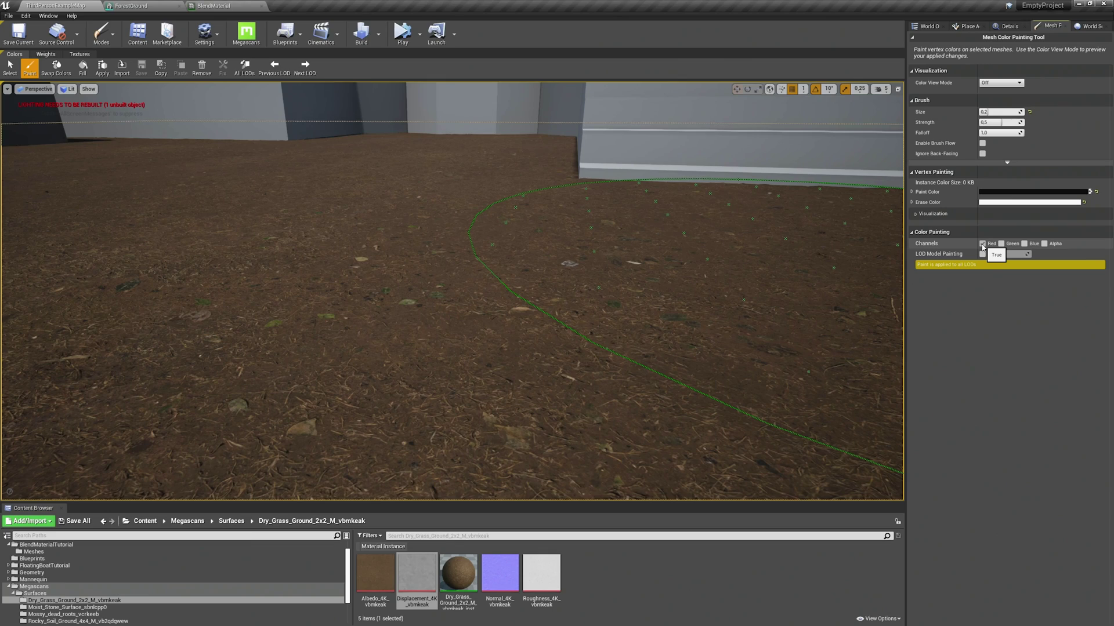
- Try painting a Red channel patch on the ground beside the stairs and erase it again
{"action": "mouse_move", "coordinate": [777, 231]}
{"action": "right_mouse_down"}
{"action": "mouse_move", "coordinate": [725, 228]}
{"action": "mouse_move", "coordinate": [663, 348]}
{"action": "mouse_move", "coordinate": [391, 211]}
{"action": "mouse_move", "coordinate": [378, 219]}
{"action": "right_mouse_up"}
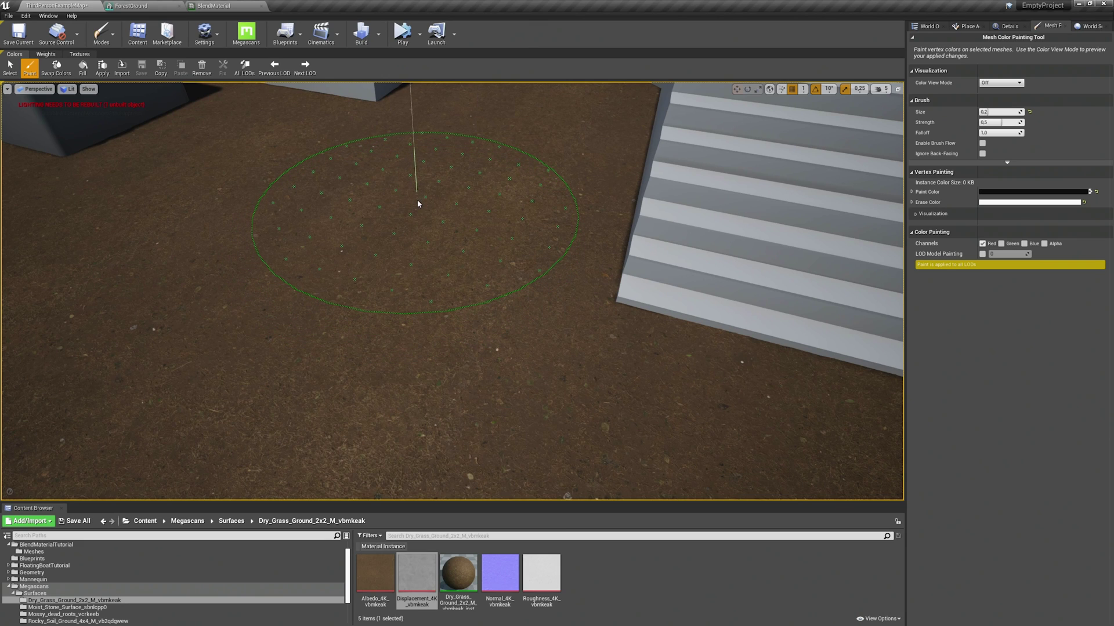
{"action": "mouse_move", "coordinate": [417, 203]}
{"action": "left_mouse_down"}
{"action": "mouse_move", "coordinate": [382, 313]}
{"action": "mouse_move", "coordinate": [133, 400]}
{"action": "mouse_move", "coordinate": [145, 377]}
{"action": "left_mouse_up"}
{"action": "mouse_move", "coordinate": [354, 243]}
{"action": "left_mouse_down"}
{"action": "mouse_move", "coordinate": [430, 220]}
{"action": "mouse_move", "coordinate": [394, 267]}
{"action": "mouse_move", "coordinate": [359, 185]}
{"action": "mouse_move", "coordinate": [313, 315]}
{"action": "left_mouse_up"}
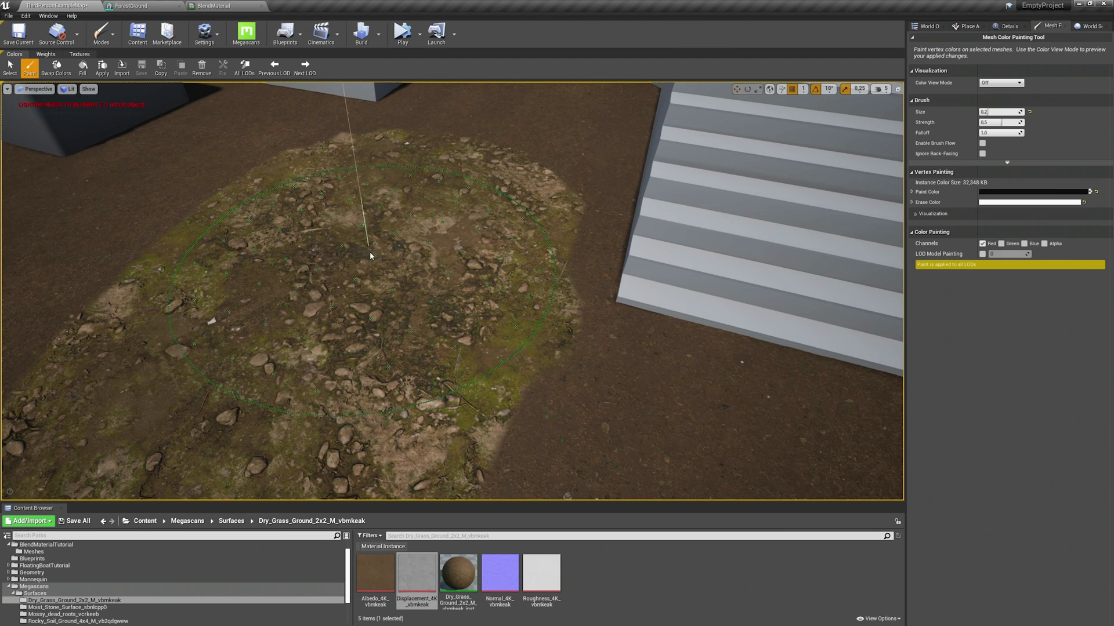
{"action": "mouse_move", "coordinate": [368, 223]}
{"action": "left_mouse_down"}
{"action": "mouse_move", "coordinate": [299, 186]}
{"action": "mouse_move", "coordinate": [376, 166]}
{"action": "mouse_move", "coordinate": [504, 276]}
{"action": "mouse_move", "coordinate": [455, 323]}
{"action": "mouse_move", "coordinate": [228, 261]}
{"action": "left_mouse_up"}
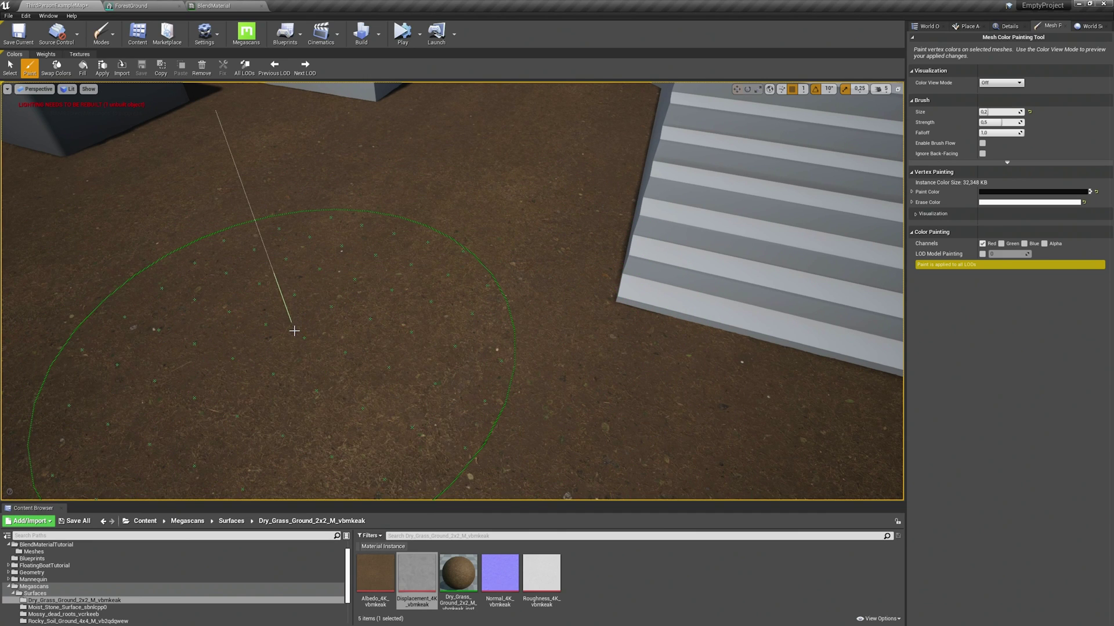
- Paint an oval patch of the middle layer on the ground to the left of the stairs
{"action": "mouse_move", "coordinate": [261, 214]}
{"action": "left_mouse_down"}
{"action": "mouse_move", "coordinate": [219, 203]}
{"action": "mouse_move", "coordinate": [170, 343]}
{"action": "left_mouse_up"}
{"action": "key", "text": "s"}
{"action": "mouse_move", "coordinate": [239, 333]}
{"action": "right_mouse_down"}
{"action": "mouse_move", "coordinate": [296, 325]}
{"action": "mouse_move", "coordinate": [296, 371]}
{"action": "mouse_move", "coordinate": [290, 319]}
{"action": "right_mouse_up"}
{"action": "key", "text": "w"}
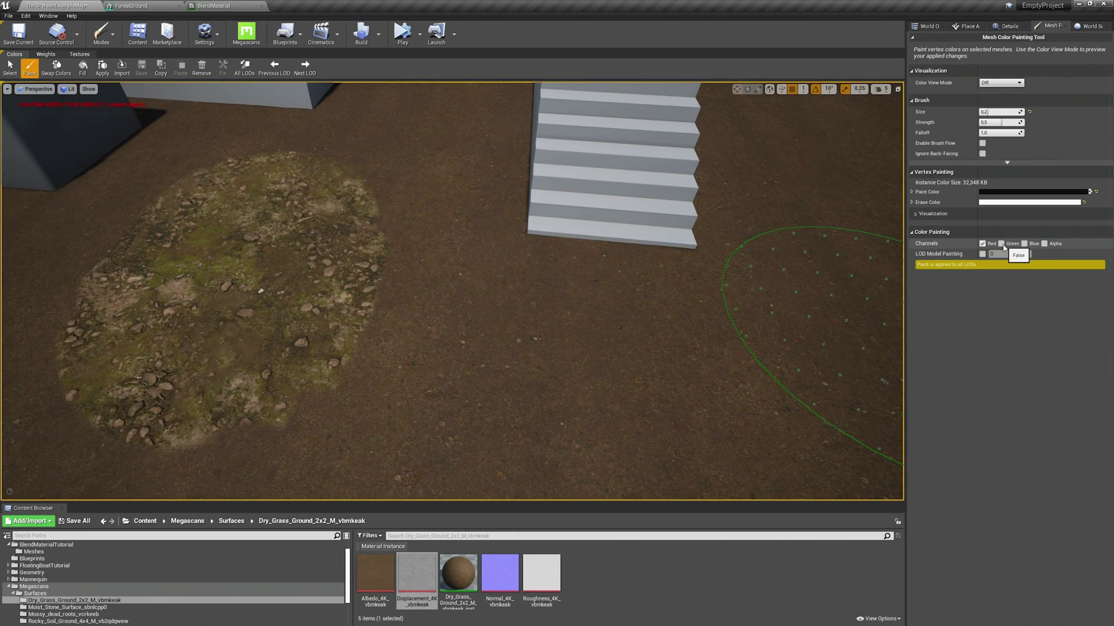
- Limit painting to the Green channel and paint a patch of the top layer on the ground in front of the stairs
{"action": "left_click", "coordinate": [1000, 244]}
{"action": "left_click", "coordinate": [982, 244]}
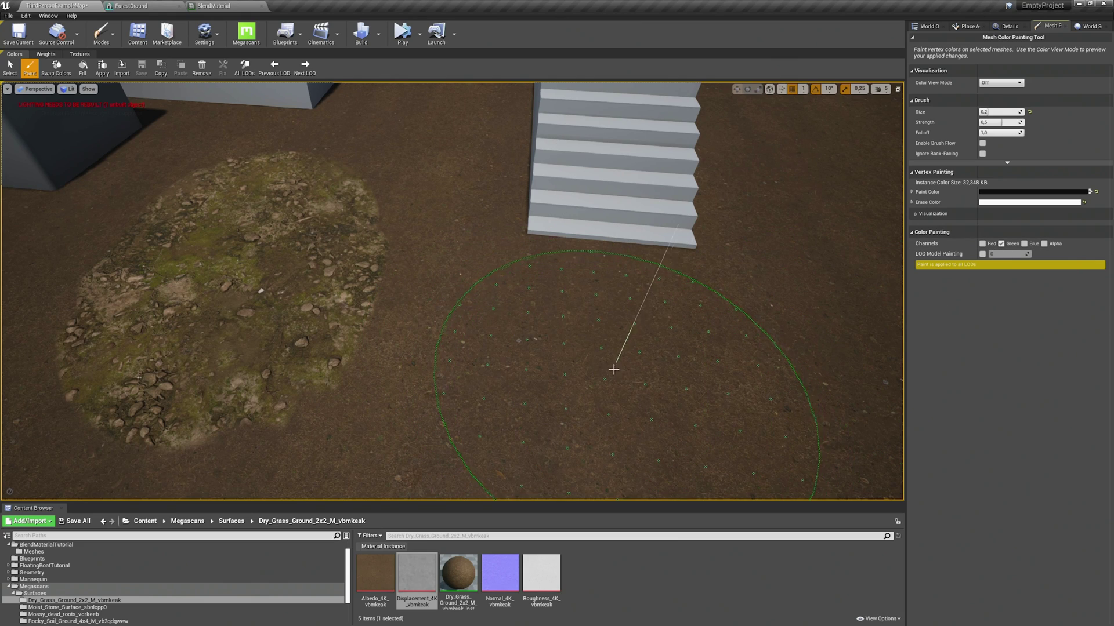
{"action": "right_click_drag", "start_coordinate": [618, 371], "coordinate": [618, 399]}
{"action": "key", "text": "s"}
{"action": "left_click", "coordinate": [576, 311]}
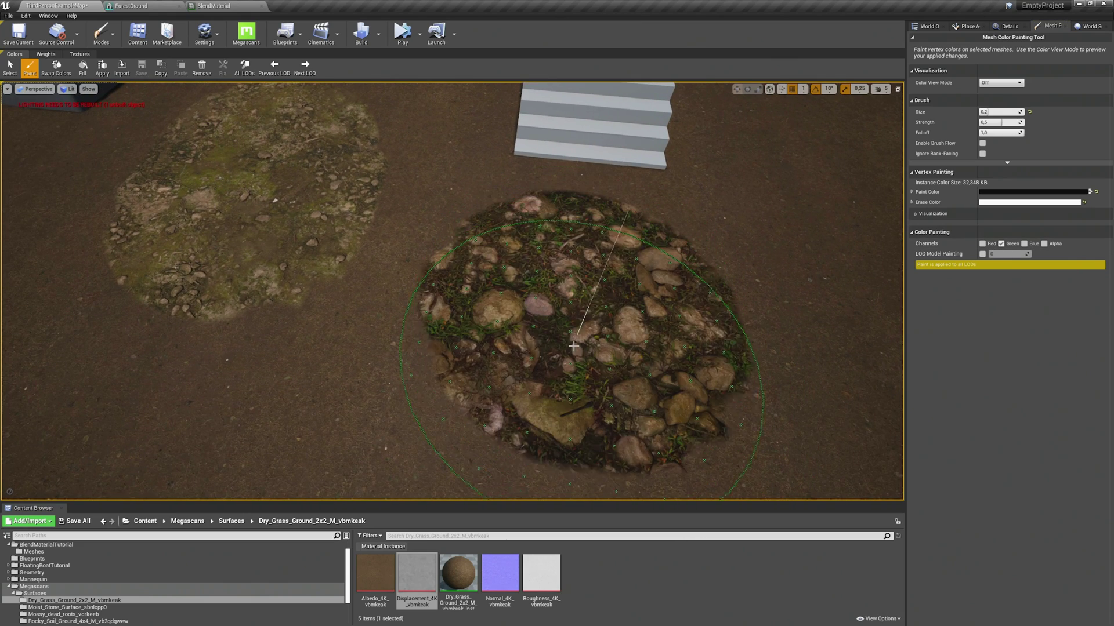
{"action": "mouse_move", "coordinate": [570, 383]}
{"action": "left_mouse_down"}
{"action": "mouse_move", "coordinate": [566, 401]}
{"action": "mouse_move", "coordinate": [575, 337]}
{"action": "left_mouse_up"}
{"action": "key", "text": "s"}
{"action": "right_click_drag", "start_coordinate": [575, 337], "coordinate": [591, 353]}
{"action": "right_click_drag", "start_coordinate": [555, 300], "coordinate": [566, 303]}
{"action": "key", "text": "a"}
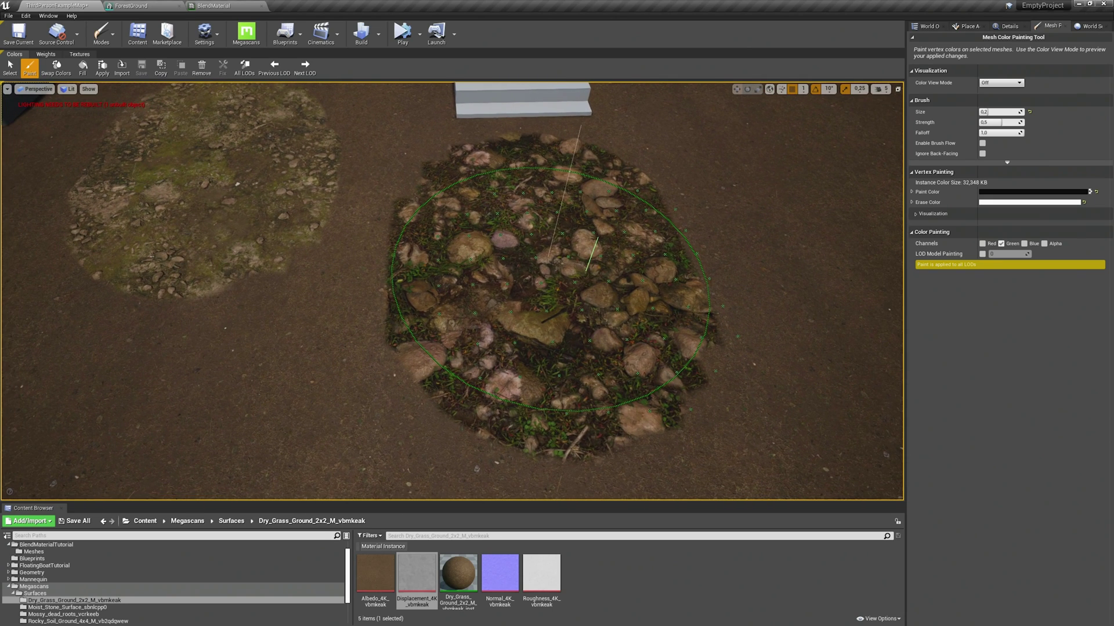
- Set the Top Layer Tiling X and Tiling Y in BlendMaterial to 15, save it and return to the level
{"action": "left_click", "coordinate": [236, 5]}
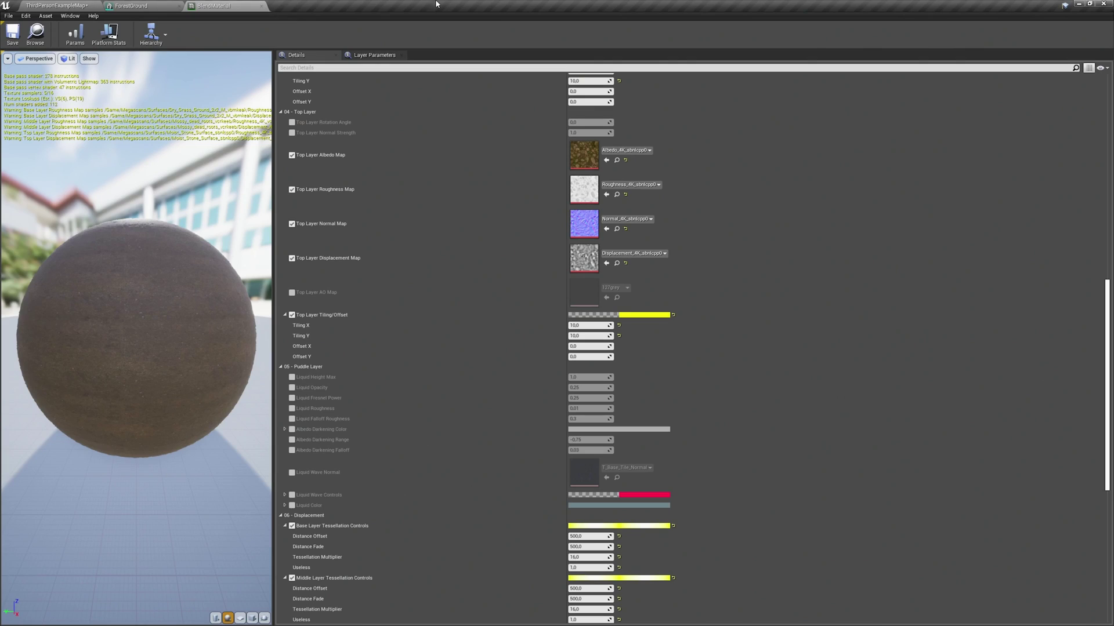
{"action": "scroll", "coordinate": [378, 277], "scroll_direction": "down", "scroll_amount": 6}
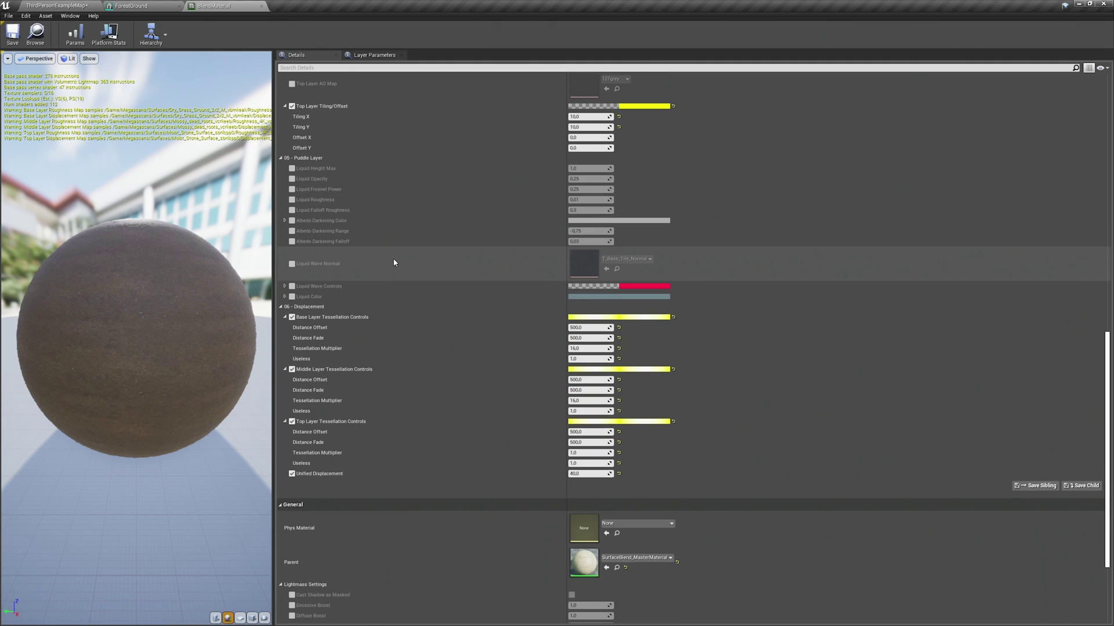
{"action": "scroll", "coordinate": [394, 263], "scroll_direction": "up", "scroll_amount": 4}
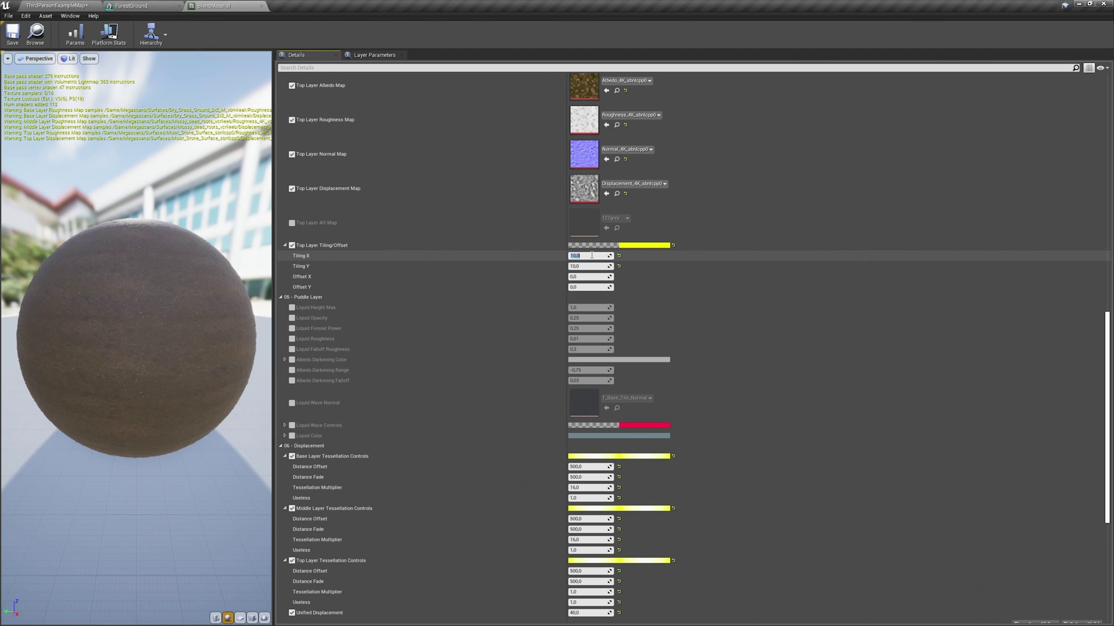
{"action": "key", "text": "Tab"}
{"action": "type", "text": "15"}
{"action": "key", "text": "Return"}
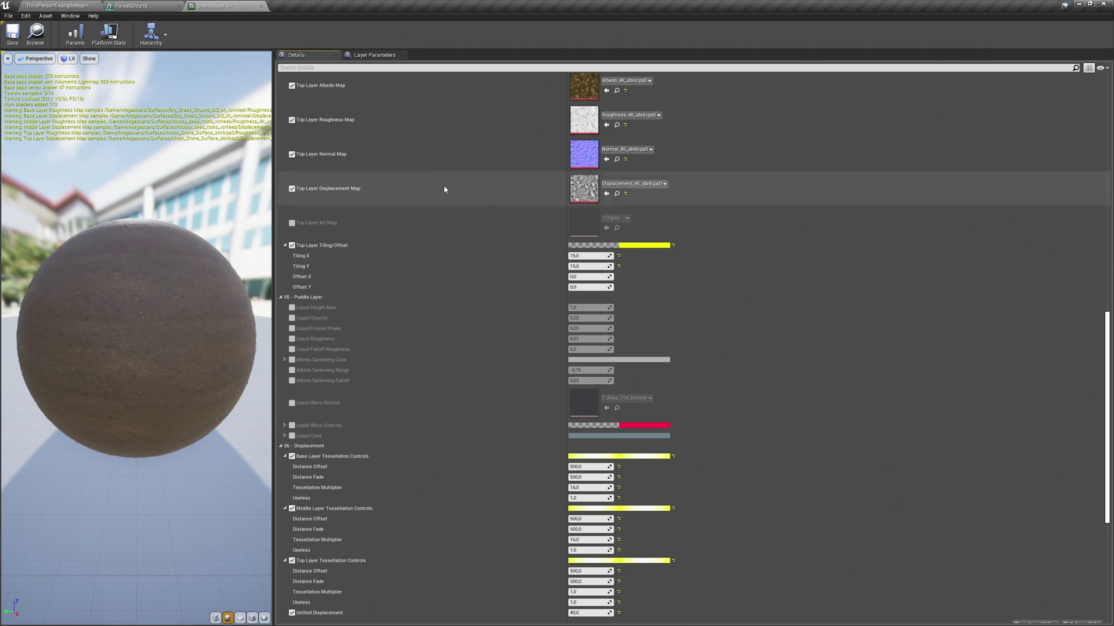
{"action": "left_click", "coordinate": [12, 34]}
{"action": "left_click", "coordinate": [64, 5]}
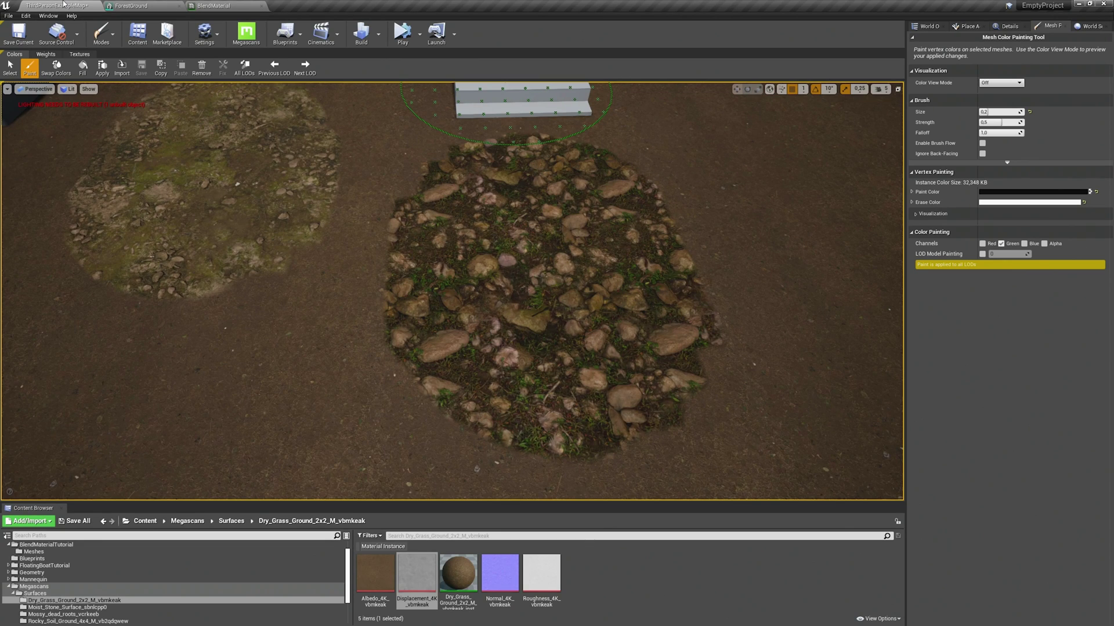
- Paint Red and Green together across the ground over both patches, and erase only Green from the left part to expose the middle layer
{"action": "left_click", "coordinate": [982, 243]}
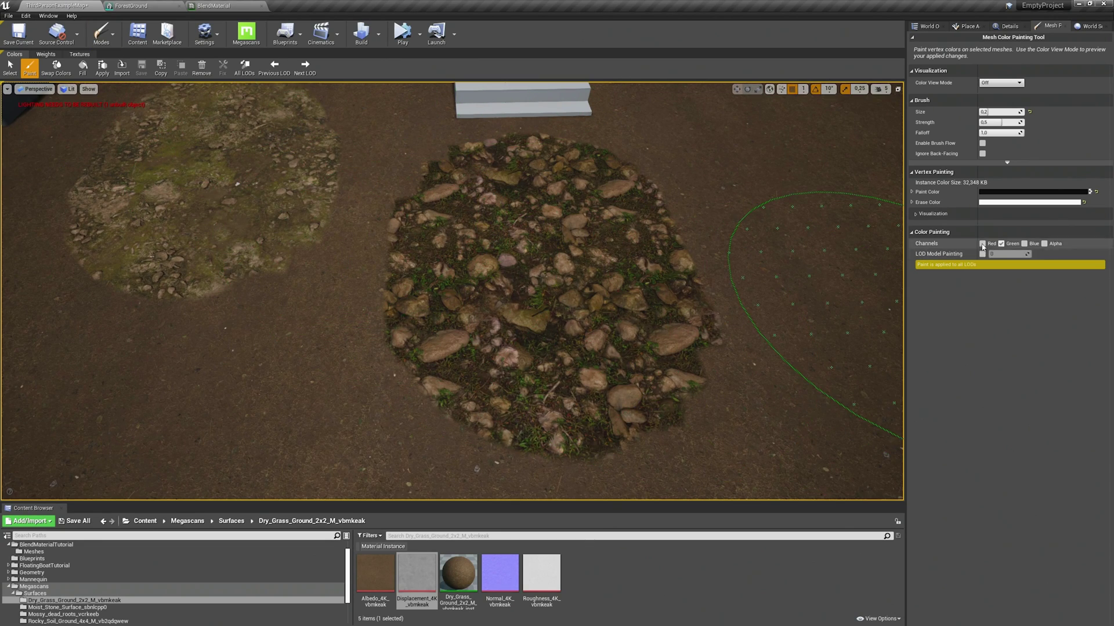
{"action": "mouse_move", "coordinate": [440, 279]}
{"action": "left_mouse_down"}
{"action": "mouse_move", "coordinate": [348, 244]}
{"action": "mouse_move", "coordinate": [371, 359]}
{"action": "mouse_move", "coordinate": [344, 351]}
{"action": "mouse_move", "coordinate": [476, 441]}
{"action": "mouse_move", "coordinate": [684, 371]}
{"action": "mouse_move", "coordinate": [261, 250]}
{"action": "mouse_move", "coordinate": [390, 289]}
{"action": "left_mouse_up"}
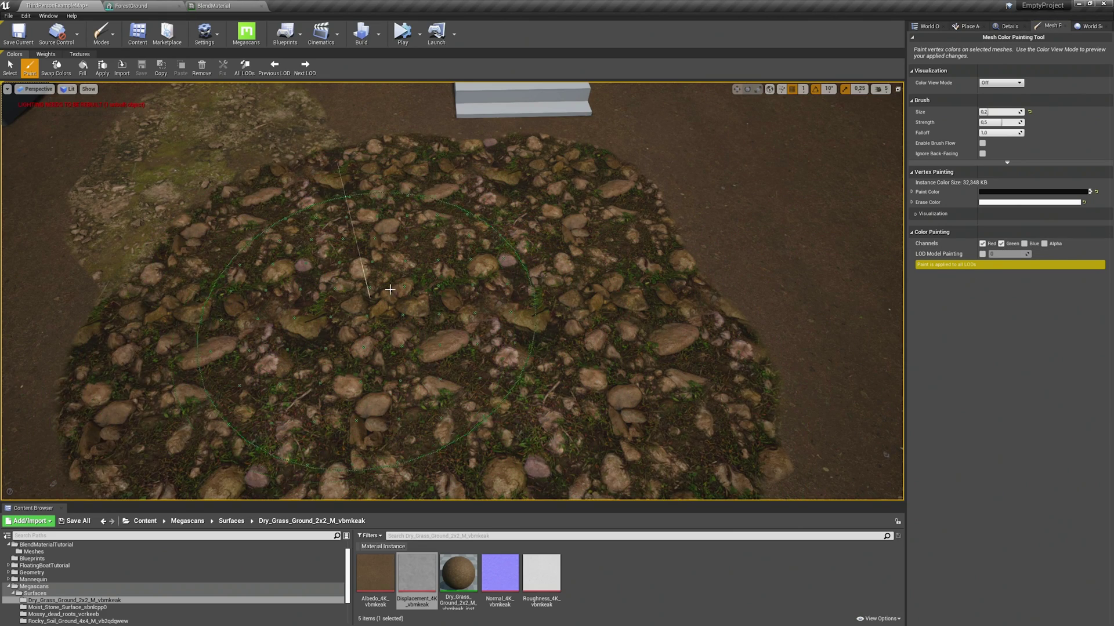
{"action": "left_click", "coordinate": [981, 244]}
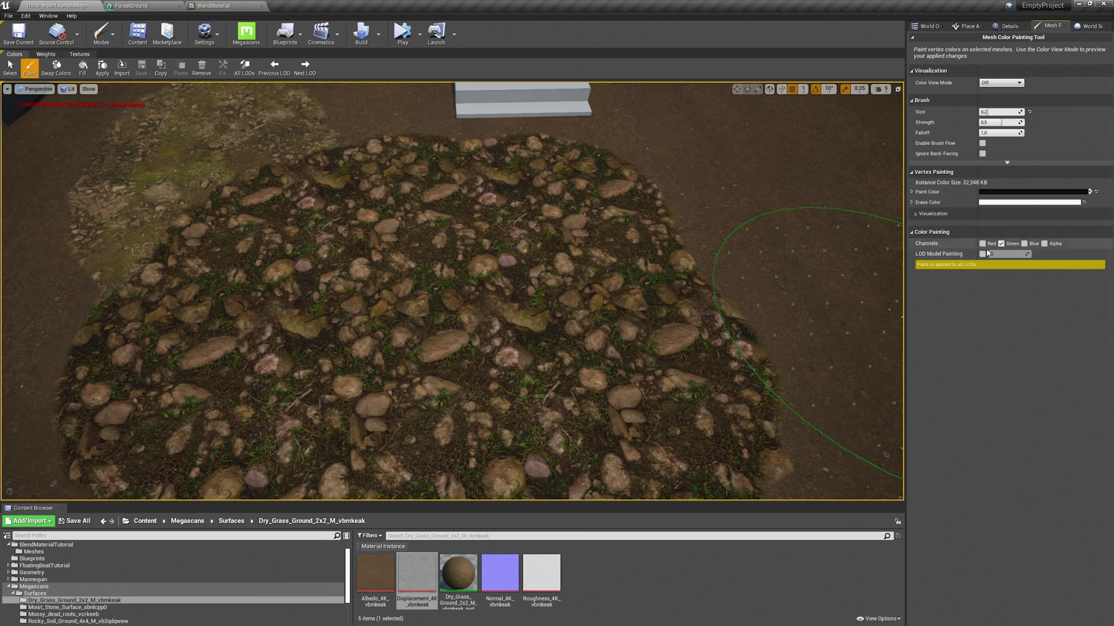
{"action": "right_click_drag", "start_coordinate": [691, 272], "coordinate": [659, 259]}
{"action": "mouse_move", "coordinate": [324, 250]}
{"action": "left_mouse_down"}
{"action": "mouse_move", "coordinate": [292, 231]}
{"action": "mouse_move", "coordinate": [276, 245]}
{"action": "mouse_move", "coordinate": [284, 284]}
{"action": "mouse_move", "coordinate": [265, 240]}
{"action": "mouse_move", "coordinate": [319, 270]}
{"action": "mouse_move", "coordinate": [364, 320]}
{"action": "mouse_move", "coordinate": [250, 382]}
{"action": "mouse_move", "coordinate": [261, 406]}
{"action": "mouse_move", "coordinate": [417, 232]}
{"action": "mouse_move", "coordinate": [329, 307]}
{"action": "mouse_move", "coordinate": [302, 290]}
{"action": "mouse_move", "coordinate": [387, 228]}
{"action": "mouse_move", "coordinate": [374, 235]}
{"action": "mouse_move", "coordinate": [389, 245]}
{"action": "left_mouse_up"}
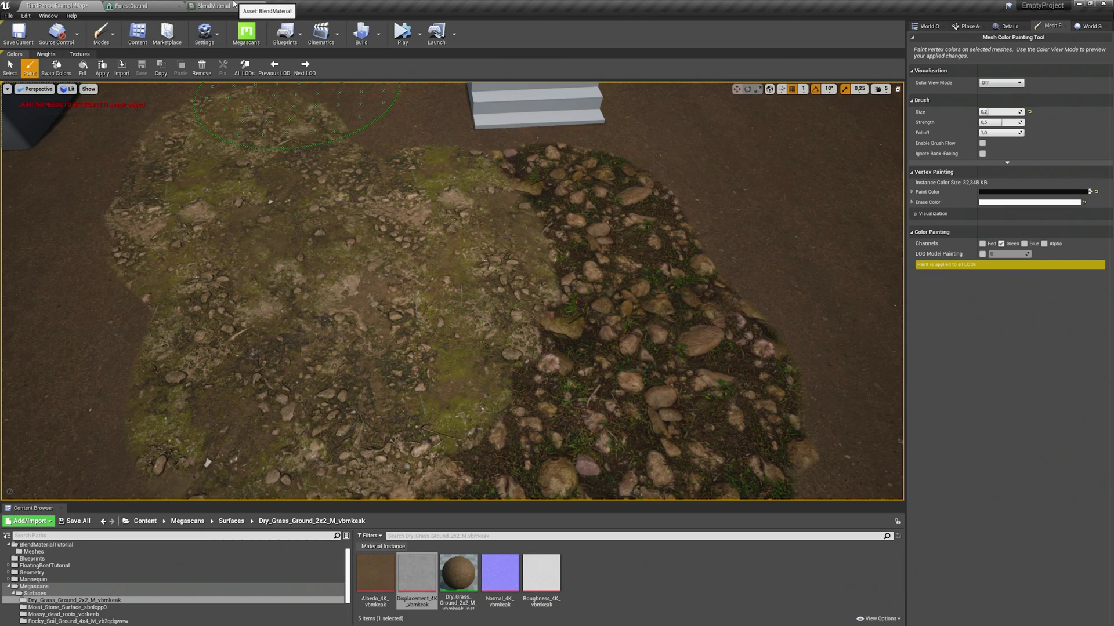
- Detach the BlendMaterial editor into its own window beside the level viewport, widen it, and close the ForestGround mesh editor
{"action": "left_click", "coordinate": [213, 6]}
{"action": "mouse_move", "coordinate": [213, 5]}
{"action": "left_mouse_down"}
{"action": "mouse_move", "coordinate": [573, 185]}
{"action": "mouse_move", "coordinate": [579, 127]}
{"action": "mouse_move", "coordinate": [653, 159]}
{"action": "left_mouse_up"}
{"action": "left_click", "coordinate": [180, 6]}
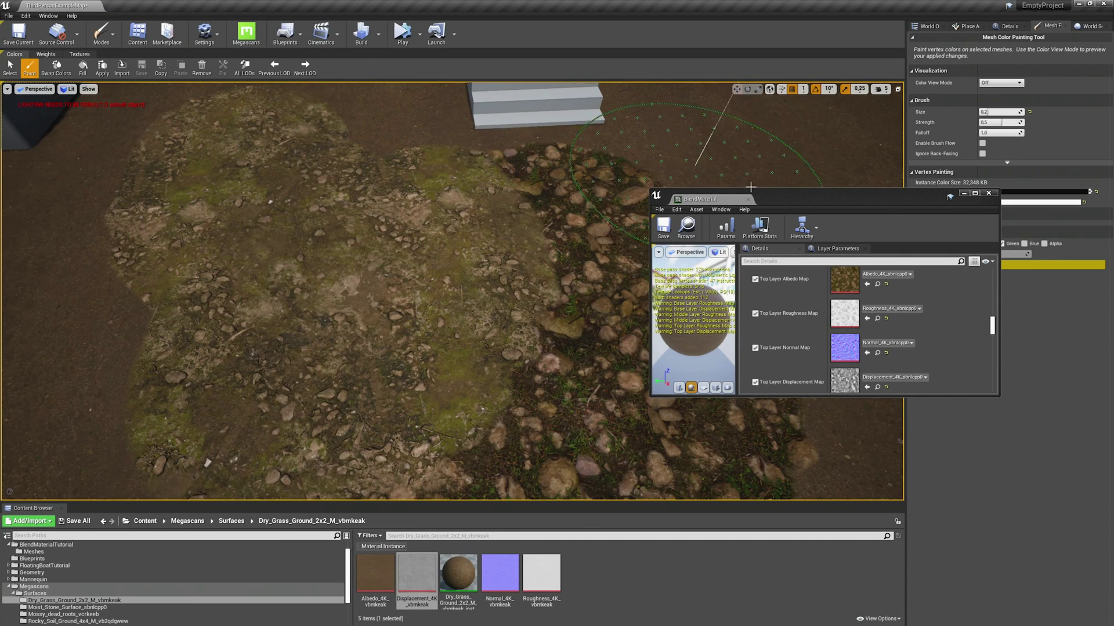
{"action": "left_click_drag", "start_coordinate": [815, 197], "coordinate": [907, 3]}
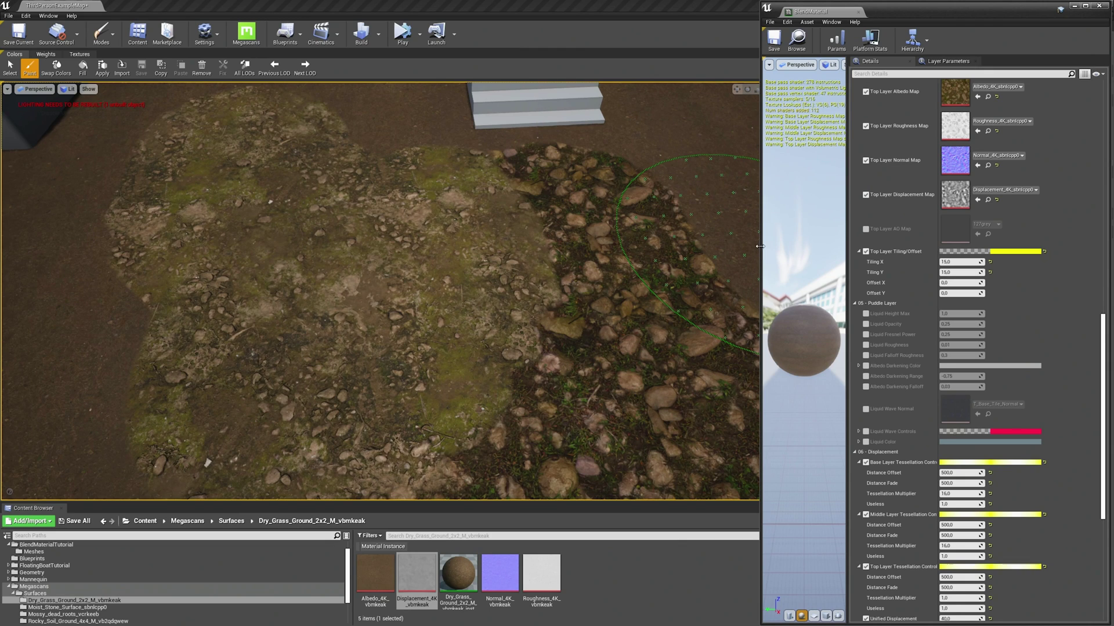
{"action": "left_click_drag", "start_coordinate": [760, 246], "coordinate": [665, 246]}
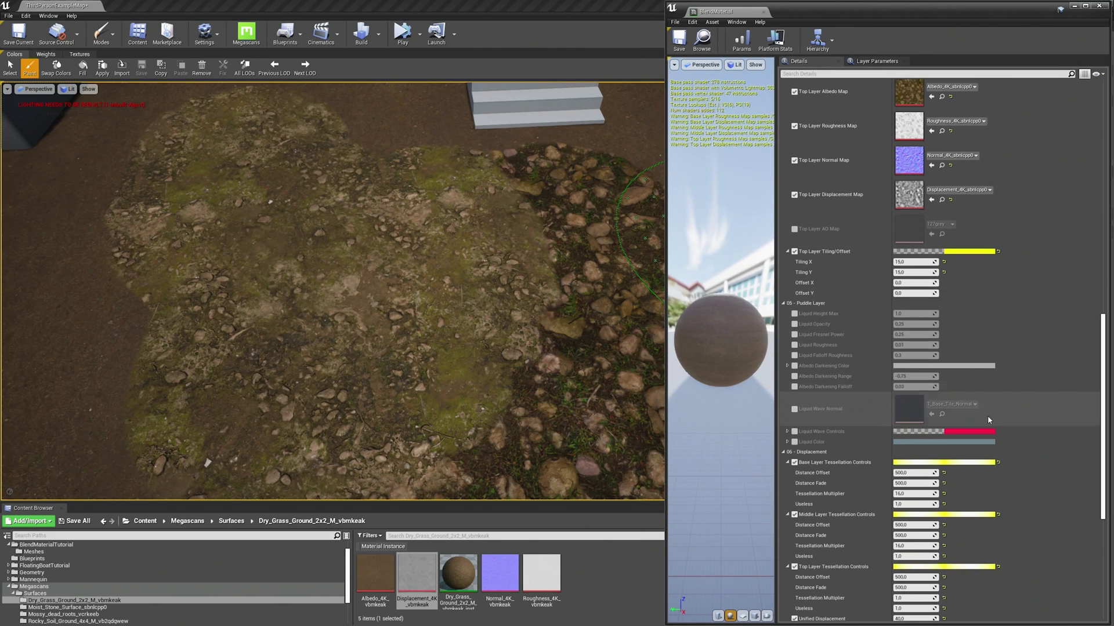
- Override the Base/Middle Layer Blend Controls and the Top Layer Blend Controls in BlendMaterial
{"action": "scroll", "coordinate": [989, 420], "scroll_direction": "up", "scroll_amount": 10}
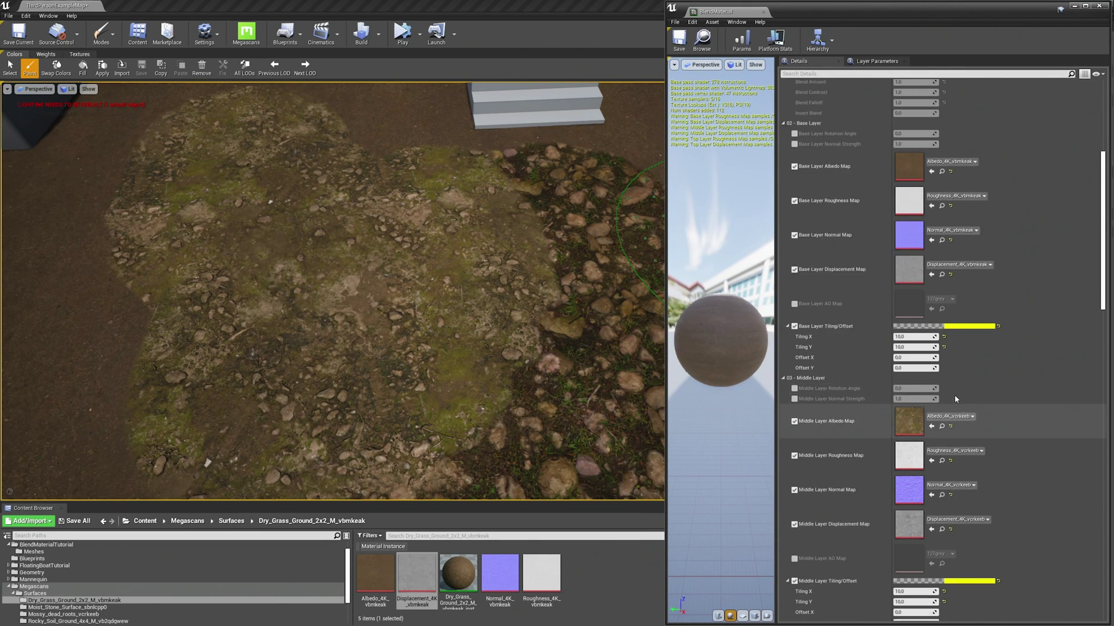
{"action": "scroll", "coordinate": [955, 399], "scroll_direction": "up", "scroll_amount": 3}
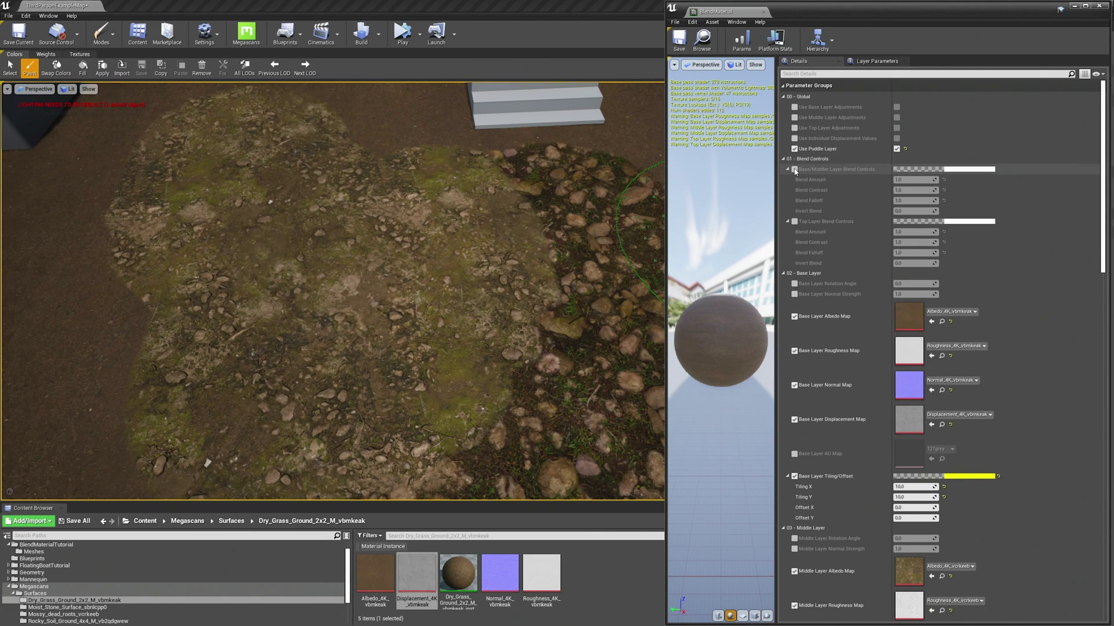
{"action": "left_click", "coordinate": [795, 169]}
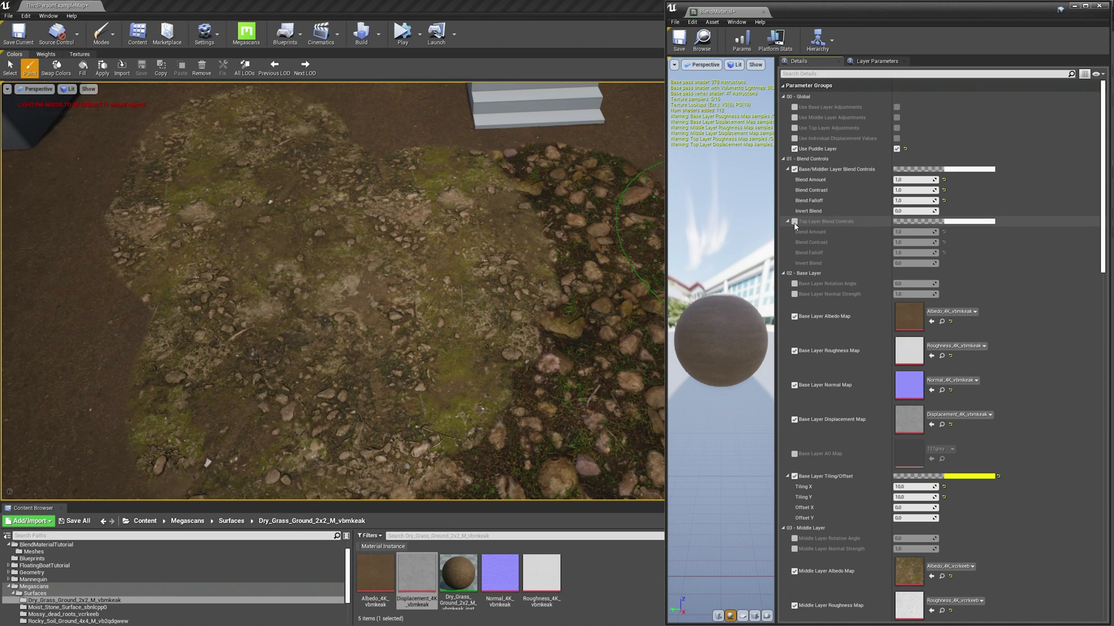
{"action": "left_click", "coordinate": [794, 222]}
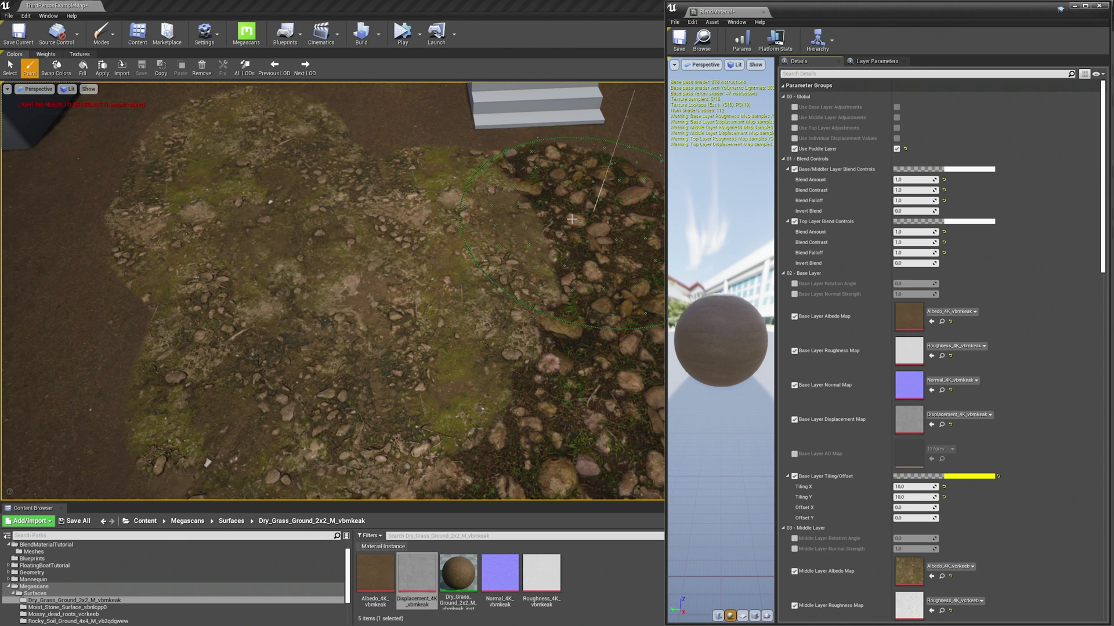
- Set the Blend Amount to 5 for the Base/Middle Layer and to 4 for the Top Layer in BlendMaterial
{"action": "right_click_drag", "start_coordinate": [555, 244], "coordinate": [505, 243]}
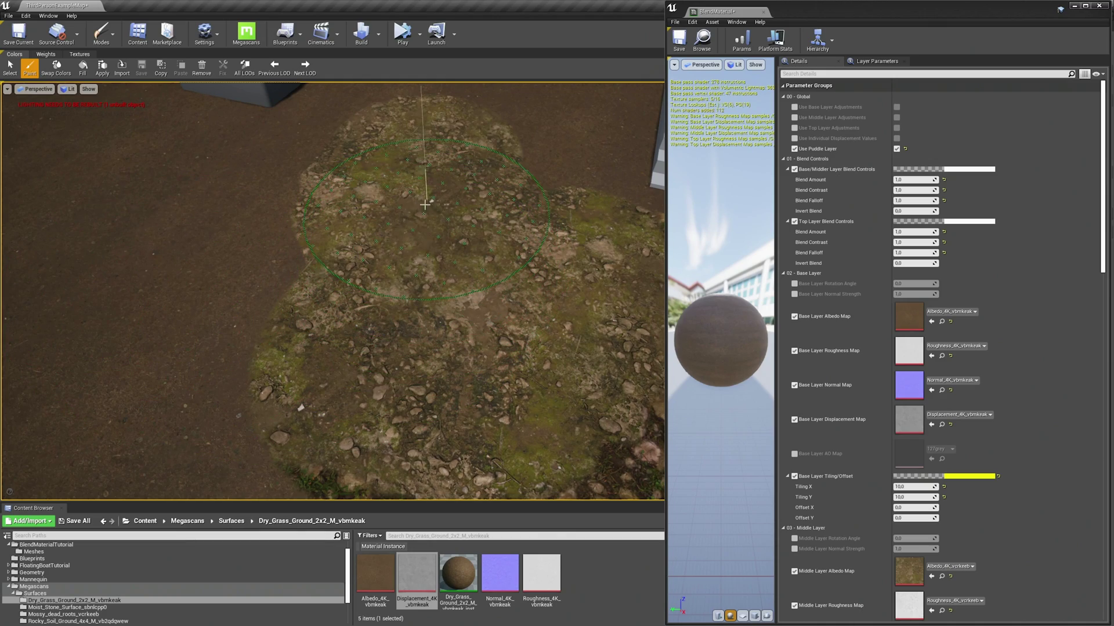
{"action": "mouse_move", "coordinate": [430, 263]}
{"action": "right_mouse_down"}
{"action": "mouse_move", "coordinate": [429, 232]}
{"action": "mouse_move", "coordinate": [438, 276]}
{"action": "mouse_move", "coordinate": [424, 272]}
{"action": "mouse_move", "coordinate": [425, 258]}
{"action": "mouse_move", "coordinate": [416, 266]}
{"action": "right_mouse_up"}
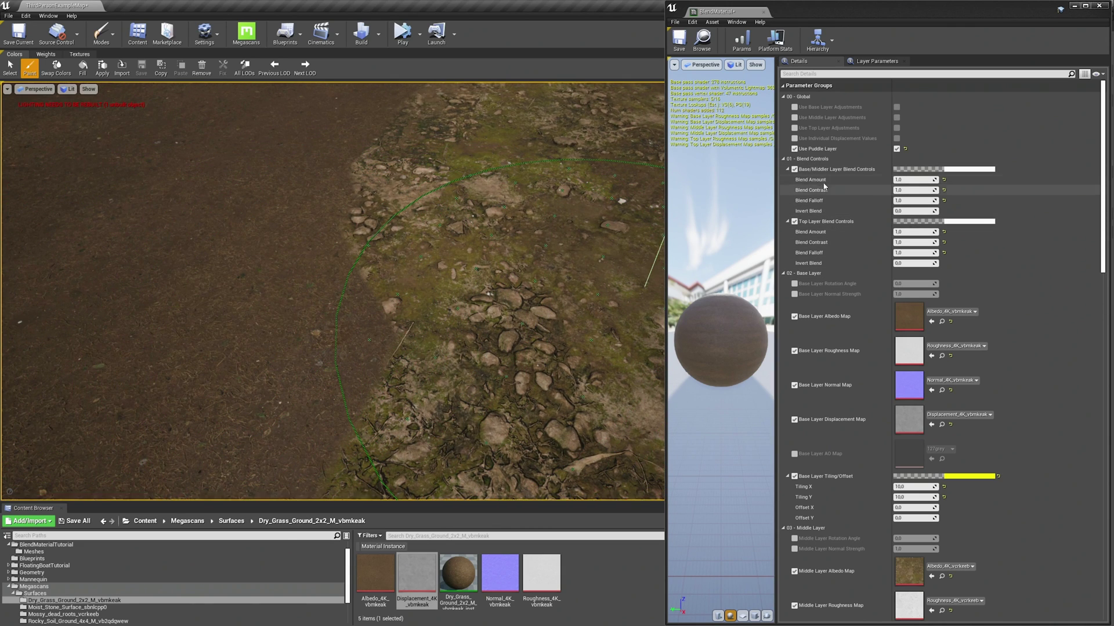
{"action": "left_click_drag", "start_coordinate": [908, 181], "coordinate": [913, 180]}
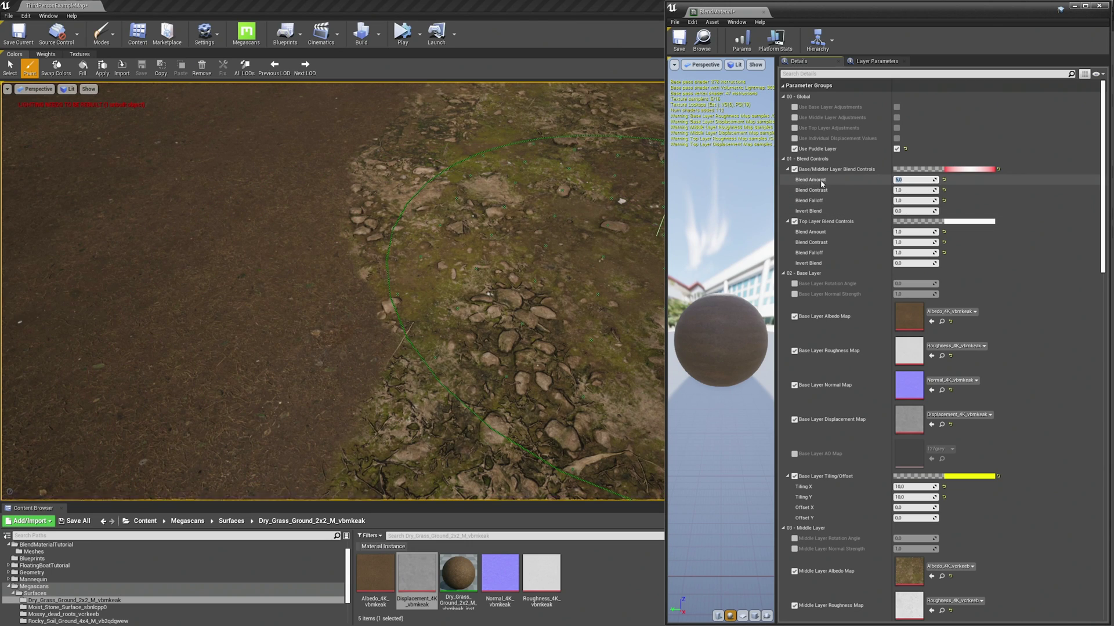
{"action": "right_click_drag", "start_coordinate": [525, 299], "coordinate": [623, 293]}
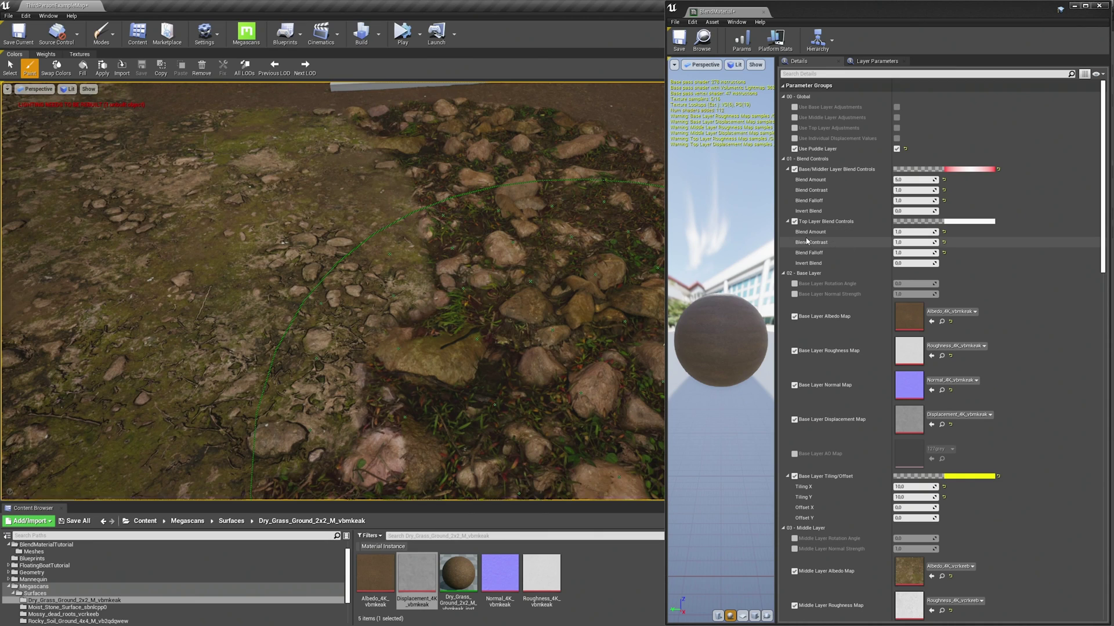
{"action": "left_click", "coordinate": [905, 232]}
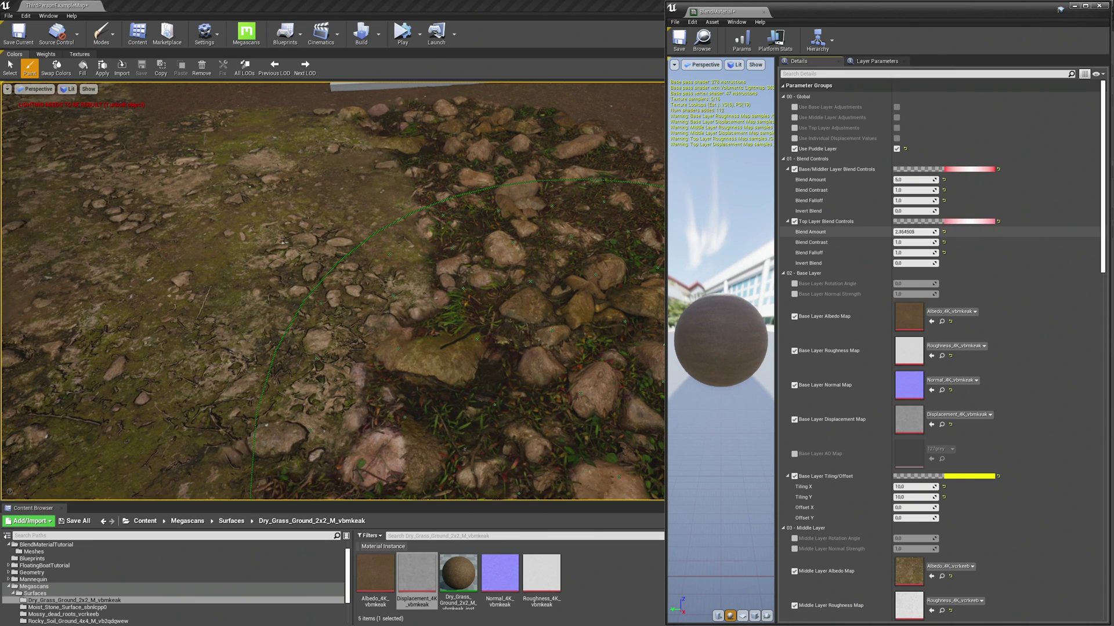
{"action": "left_click_drag", "start_coordinate": [905, 232], "coordinate": [916, 232]}
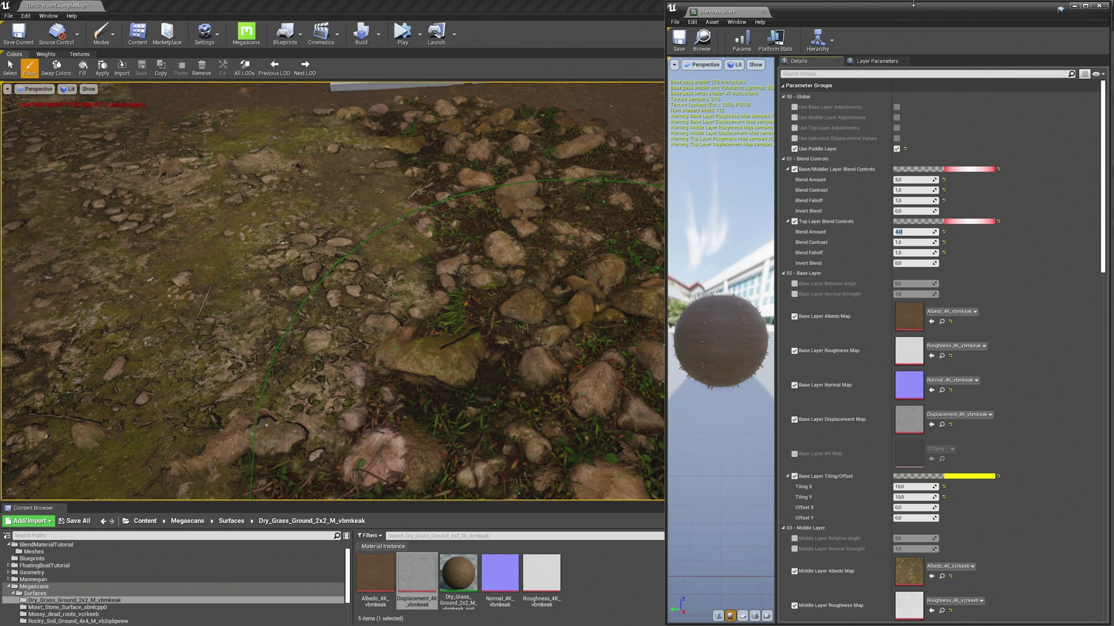
- Move the BlendMaterial window clear of the paint settings, and erase both Red and Green across the ground
{"action": "mouse_move", "coordinate": [912, 3]}
{"action": "left_mouse_down"}
{"action": "mouse_move", "coordinate": [921, 77]}
{"action": "mouse_move", "coordinate": [920, 58]}
{"action": "mouse_move", "coordinate": [858, 102]}
{"action": "mouse_move", "coordinate": [883, 315]}
{"action": "mouse_move", "coordinate": [921, 333]}
{"action": "left_mouse_up"}
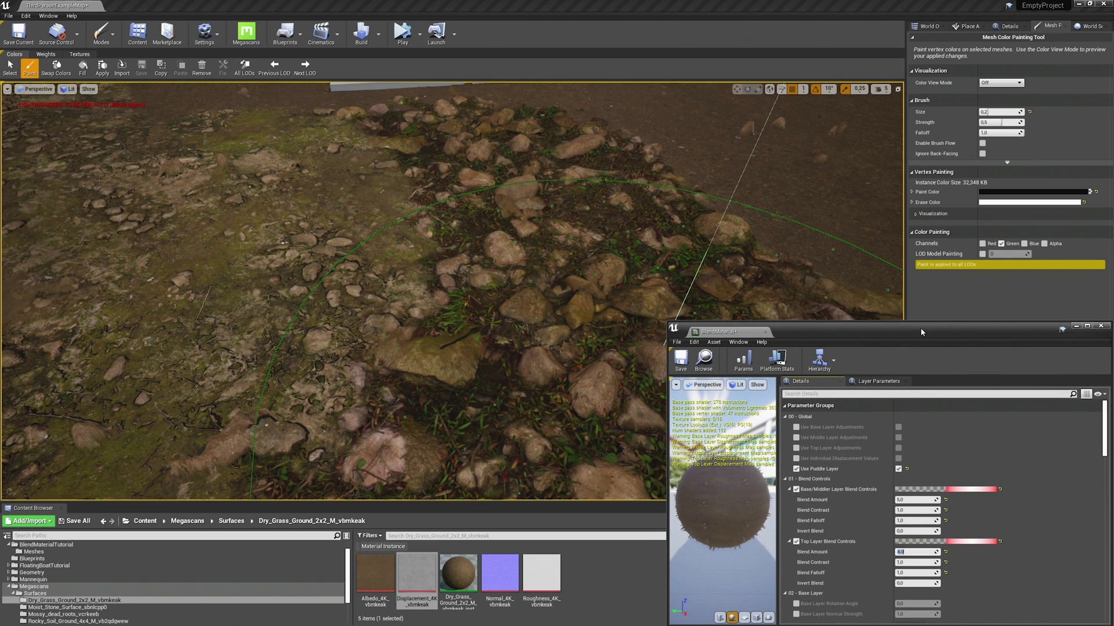
{"action": "key", "text": "s"}
{"action": "right_click_drag", "start_coordinate": [518, 239], "coordinate": [518, 257]}
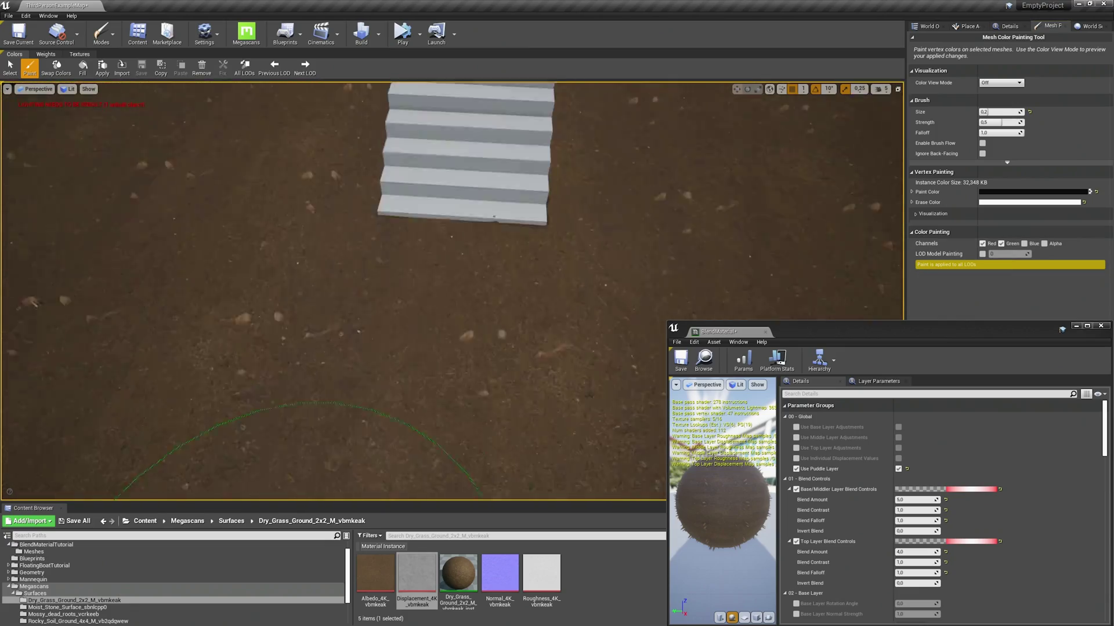
{"action": "left_click", "coordinate": [982, 243]}
- Paint only the Red channel over the ground on both sides of the stairs, leaving a base-layer path between
{"action": "left_click", "coordinate": [1002, 244]}
{"action": "left_click_drag", "start_coordinate": [325, 191], "coordinate": [168, 244]}
{"action": "right_click_drag", "start_coordinate": [168, 244], "coordinate": [191, 256]}
{"action": "left_click_drag", "start_coordinate": [325, 418], "coordinate": [174, 210]}
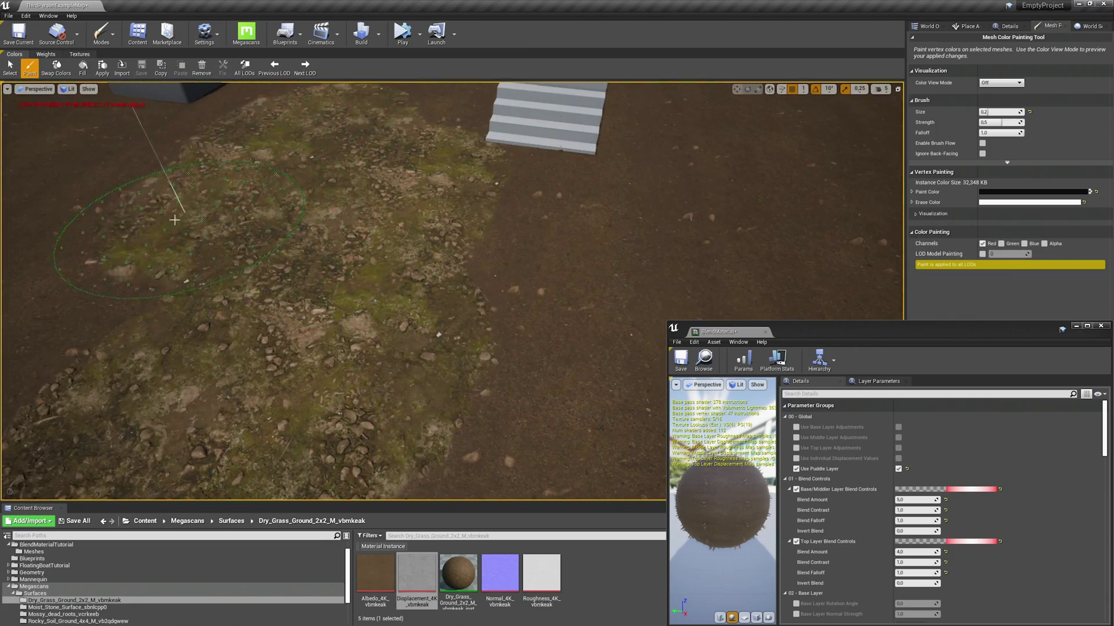
{"action": "right_click_drag", "start_coordinate": [174, 210], "coordinate": [197, 180]}
{"action": "mouse_move", "coordinate": [371, 215]}
{"action": "left_mouse_down"}
{"action": "mouse_move", "coordinate": [308, 187]}
{"action": "mouse_move", "coordinate": [197, 200]}
{"action": "left_mouse_up"}
{"action": "mouse_move", "coordinate": [557, 209]}
{"action": "left_mouse_down"}
{"action": "mouse_move", "coordinate": [546, 138]}
{"action": "mouse_move", "coordinate": [632, 215]}
{"action": "left_mouse_up"}
{"action": "mouse_move", "coordinate": [632, 215]}
{"action": "right_mouse_down"}
{"action": "mouse_move", "coordinate": [559, 250]}
{"action": "mouse_move", "coordinate": [559, 232]}
{"action": "right_mouse_up"}
{"action": "left_click_drag", "start_coordinate": [556, 406], "coordinate": [198, 415]}
{"action": "right_click_drag", "start_coordinate": [199, 415], "coordinate": [174, 430]}
{"action": "right_click_drag", "start_coordinate": [148, 297], "coordinate": [127, 250]}
- Set the Base/Middle Layer Blend Amount in BlendMaterial to 10
{"action": "left_click_drag", "start_coordinate": [920, 500], "coordinate": [951, 500]}
{"action": "left_click", "coordinate": [918, 500]}
{"action": "type", "text": "10"}
{"action": "key", "text": "Return"}
- Set the brush size to 0.1 and strength to 0.2, and paint Red along the path's edges to break them up
{"action": "left_click", "coordinate": [1005, 123]}
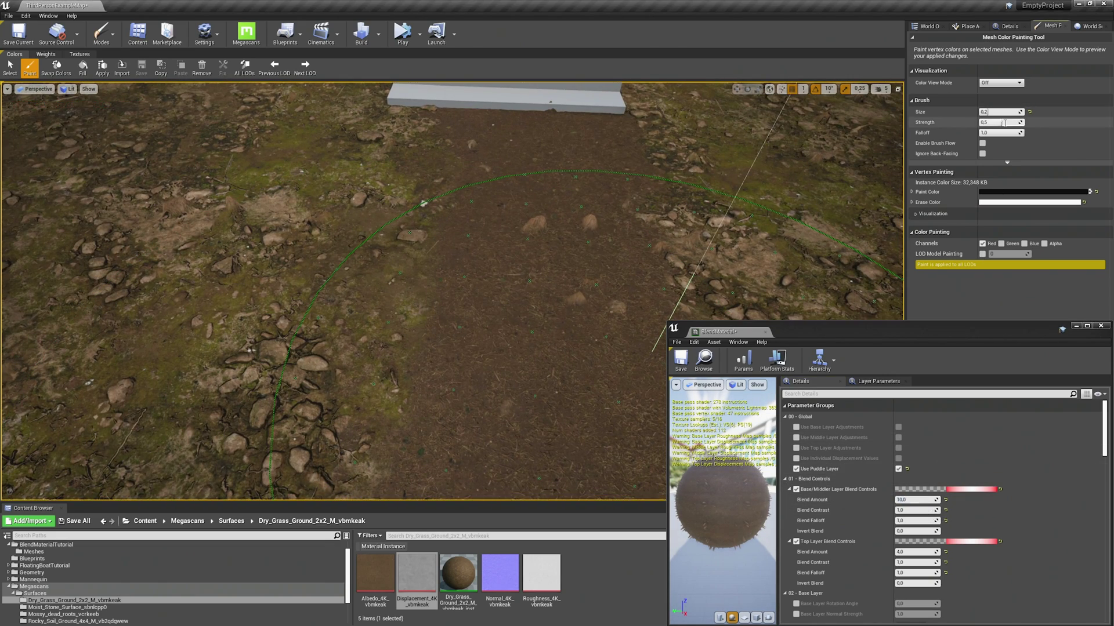
{"action": "left_click", "coordinate": [1005, 113]}
{"action": "type", "text": "0,1"}
{"action": "key", "text": "Return"}
{"action": "mouse_move", "coordinate": [418, 197]}
{"action": "left_mouse_down"}
{"action": "mouse_move", "coordinate": [410, 328]}
{"action": "mouse_move", "coordinate": [366, 299]}
{"action": "left_mouse_up"}
{"action": "right_click_drag", "start_coordinate": [366, 300], "coordinate": [319, 231]}
{"action": "right_click_drag", "start_coordinate": [545, 201], "coordinate": [638, 198]}
{"action": "left_click_drag", "start_coordinate": [406, 279], "coordinate": [451, 147]}
{"action": "mouse_move", "coordinate": [451, 147]}
{"action": "right_mouse_down"}
{"action": "mouse_move", "coordinate": [413, 159]}
{"action": "mouse_move", "coordinate": [426, 168]}
{"action": "right_mouse_up"}
{"action": "right_click_drag", "start_coordinate": [417, 211], "coordinate": [371, 255]}
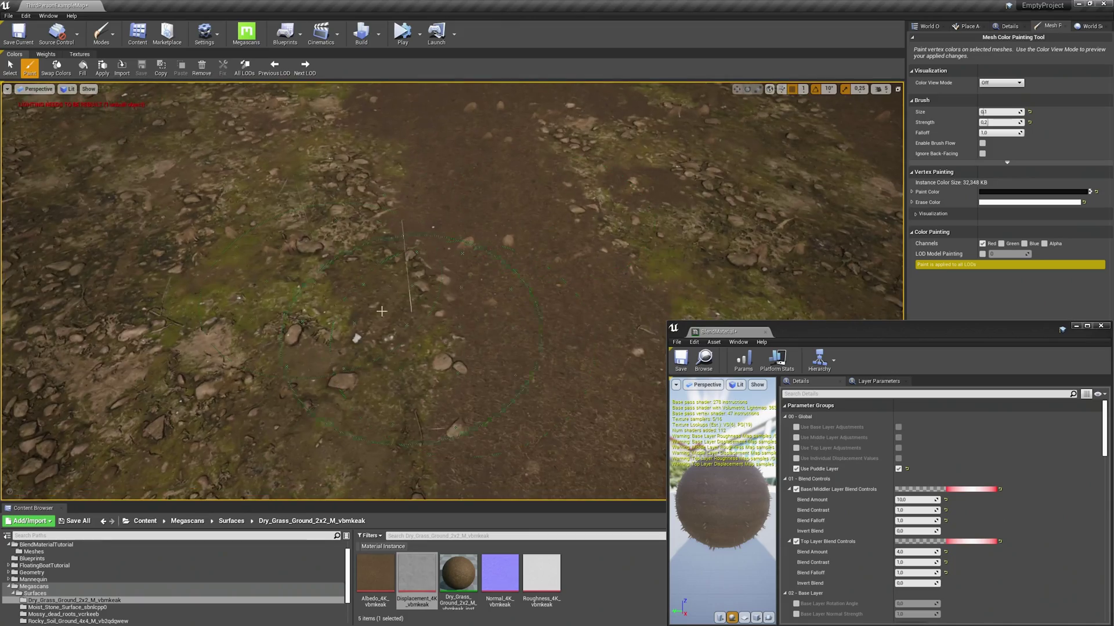
{"action": "left_click_drag", "start_coordinate": [348, 290], "coordinate": [390, 360]}
{"action": "right_click_drag", "start_coordinate": [391, 361], "coordinate": [514, 255]}
- Paint only the Green channel over patches on both sides of the path to bring in the rocky top layer
{"action": "left_click", "coordinate": [1000, 244]}
{"action": "left_click", "coordinate": [983, 243]}
{"action": "left_click_drag", "start_coordinate": [197, 284], "coordinate": [171, 365]}
{"action": "right_click_drag", "start_coordinate": [171, 365], "coordinate": [265, 293]}
{"action": "left_click_drag", "start_coordinate": [265, 293], "coordinate": [235, 308]}
{"action": "left_click_drag", "start_coordinate": [426, 116], "coordinate": [444, 113]}
{"action": "mouse_move", "coordinate": [444, 113]}
{"action": "right_mouse_down"}
{"action": "mouse_move", "coordinate": [522, 348]}
{"action": "mouse_move", "coordinate": [511, 325]}
{"action": "right_mouse_up"}
{"action": "mouse_move", "coordinate": [348, 145]}
{"action": "left_mouse_down"}
{"action": "mouse_move", "coordinate": [290, 154]}
{"action": "mouse_move", "coordinate": [214, 208]}
{"action": "left_mouse_up"}
{"action": "right_click_drag", "start_coordinate": [316, 184], "coordinate": [545, 209]}
{"action": "mouse_move", "coordinate": [545, 209]}
{"action": "left_mouse_down"}
{"action": "mouse_move", "coordinate": [571, 272]}
{"action": "mouse_move", "coordinate": [644, 267]}
{"action": "left_mouse_up"}
{"action": "mouse_move", "coordinate": [539, 353]}
{"action": "right_mouse_down"}
{"action": "mouse_move", "coordinate": [542, 372]}
{"action": "mouse_move", "coordinate": [525, 323]}
{"action": "mouse_move", "coordinate": [580, 319]}
{"action": "right_mouse_up"}
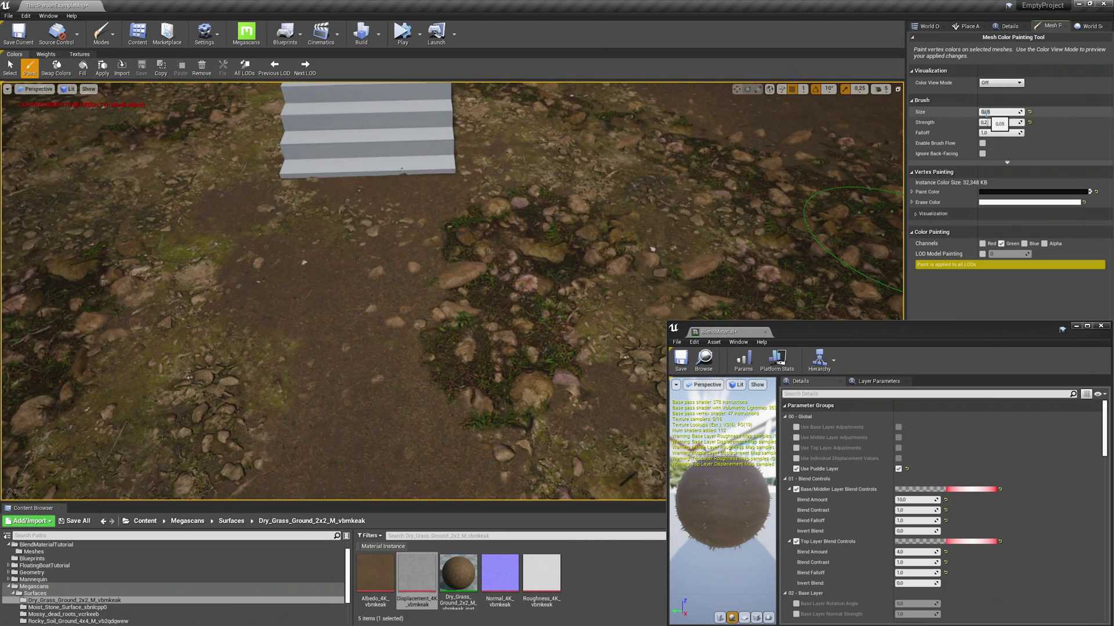
- Refine the layer transitions around the path with a 0.05 brush, alternating between the Red and Green channels
{"action": "left_click", "coordinate": [1001, 243]}
{"action": "left_click", "coordinate": [982, 244]}
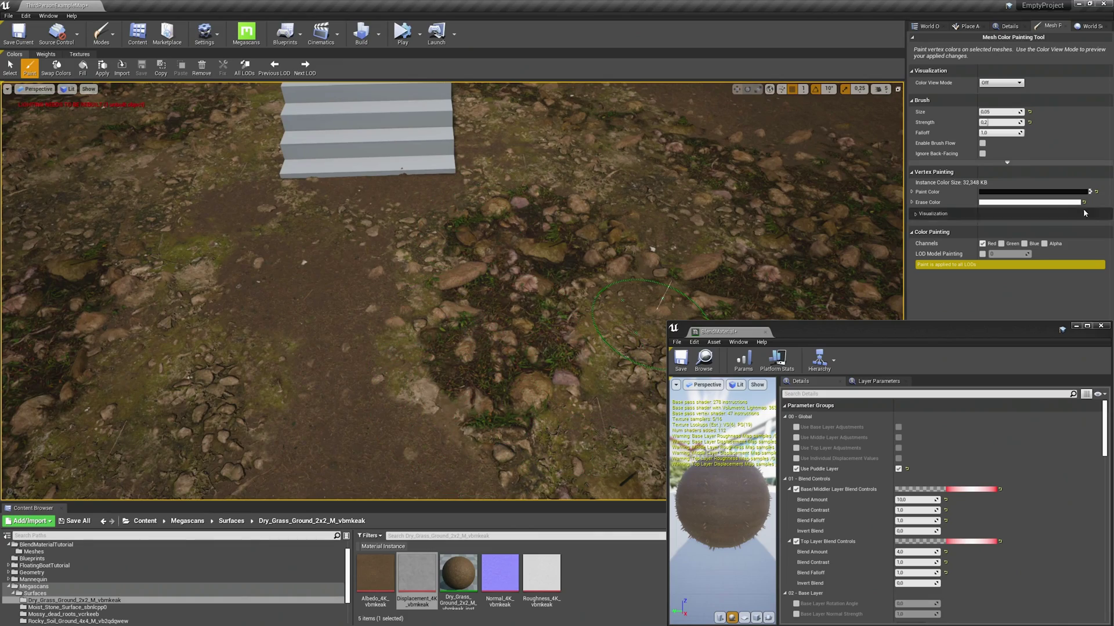
{"action": "left_click", "coordinate": [1001, 243]}
{"action": "left_click", "coordinate": [982, 244]}
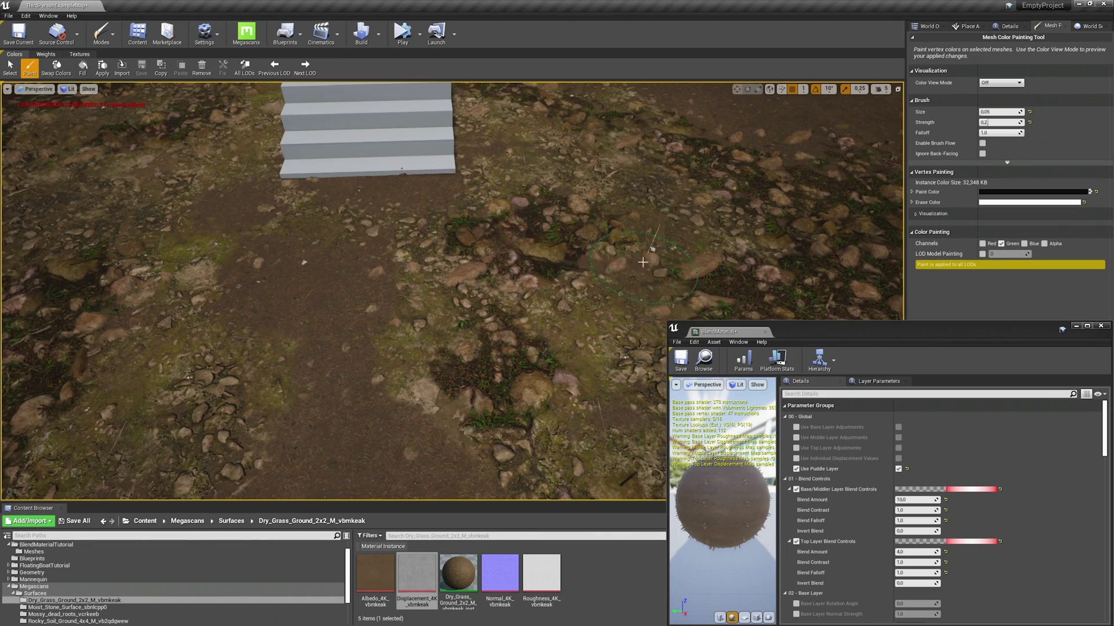
{"action": "right_click_drag", "start_coordinate": [650, 244], "coordinate": [360, 250]}
{"action": "left_click_drag", "start_coordinate": [343, 252], "coordinate": [306, 273]}
{"action": "mouse_move", "coordinate": [306, 272]}
{"action": "right_mouse_down"}
{"action": "mouse_move", "coordinate": [482, 371]}
{"action": "mouse_move", "coordinate": [441, 406]}
{"action": "right_mouse_up"}
{"action": "mouse_move", "coordinate": [432, 242]}
{"action": "left_mouse_down"}
{"action": "mouse_move", "coordinate": [395, 227]}
{"action": "mouse_move", "coordinate": [273, 247]}
{"action": "mouse_move", "coordinate": [265, 350]}
{"action": "left_mouse_up"}
{"action": "mouse_move", "coordinate": [265, 351]}
{"action": "right_mouse_down"}
{"action": "mouse_move", "coordinate": [371, 353]}
{"action": "mouse_move", "coordinate": [386, 418]}
{"action": "right_mouse_up"}
{"action": "mouse_move", "coordinate": [385, 417]}
{"action": "left_mouse_down"}
{"action": "mouse_move", "coordinate": [371, 394]}
{"action": "mouse_move", "coordinate": [277, 374]}
{"action": "left_mouse_up"}
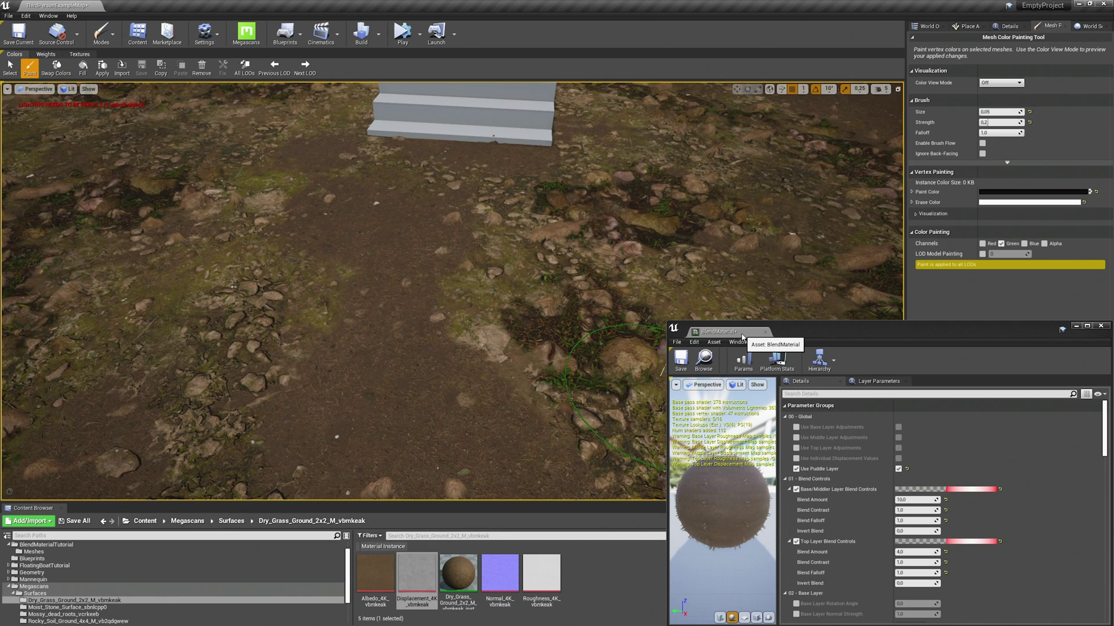
- Paint only the Blue channel at brush strength 0.1 to add a puddle among the rocks beside the path
{"action": "left_click", "coordinate": [1001, 244]}
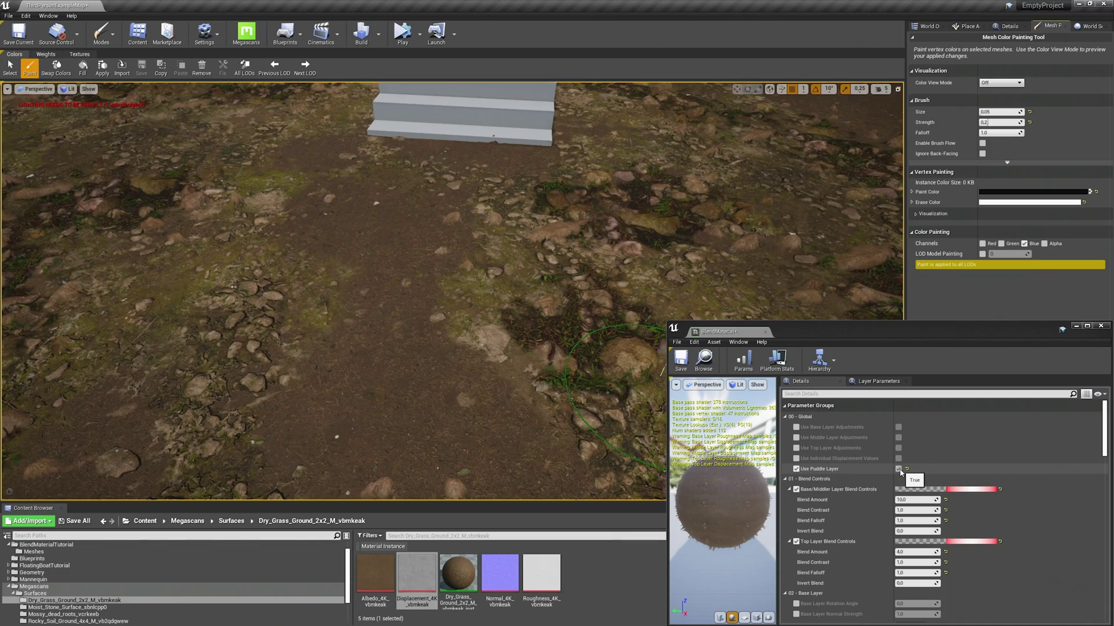
{"action": "key", "text": "d"}
{"action": "mouse_move", "coordinate": [577, 349]}
{"action": "right_mouse_down"}
{"action": "mouse_move", "coordinate": [581, 361]}
{"action": "mouse_move", "coordinate": [580, 352]}
{"action": "right_mouse_up"}
{"action": "left_click_drag", "start_coordinate": [504, 326], "coordinate": [478, 426]}
{"action": "key", "text": "d"}
{"action": "mouse_move", "coordinate": [478, 425]}
{"action": "right_mouse_down"}
{"action": "mouse_move", "coordinate": [491, 426]}
{"action": "mouse_move", "coordinate": [474, 427]}
{"action": "mouse_move", "coordinate": [476, 448]}
{"action": "mouse_move", "coordinate": [476, 436]}
{"action": "right_mouse_up"}
{"action": "left_click_drag", "start_coordinate": [406, 419], "coordinate": [427, 430]}
{"action": "left_click_drag", "start_coordinate": [432, 315], "coordinate": [462, 315], "text": "shift"}
{"action": "key", "text": "s"}
{"action": "right_click_drag", "start_coordinate": [463, 316], "coordinate": [469, 316]}
{"action": "key", "text": "a"}
{"action": "right_click_drag", "start_coordinate": [588, 201], "coordinate": [605, 172]}
{"action": "key", "text": "d"}
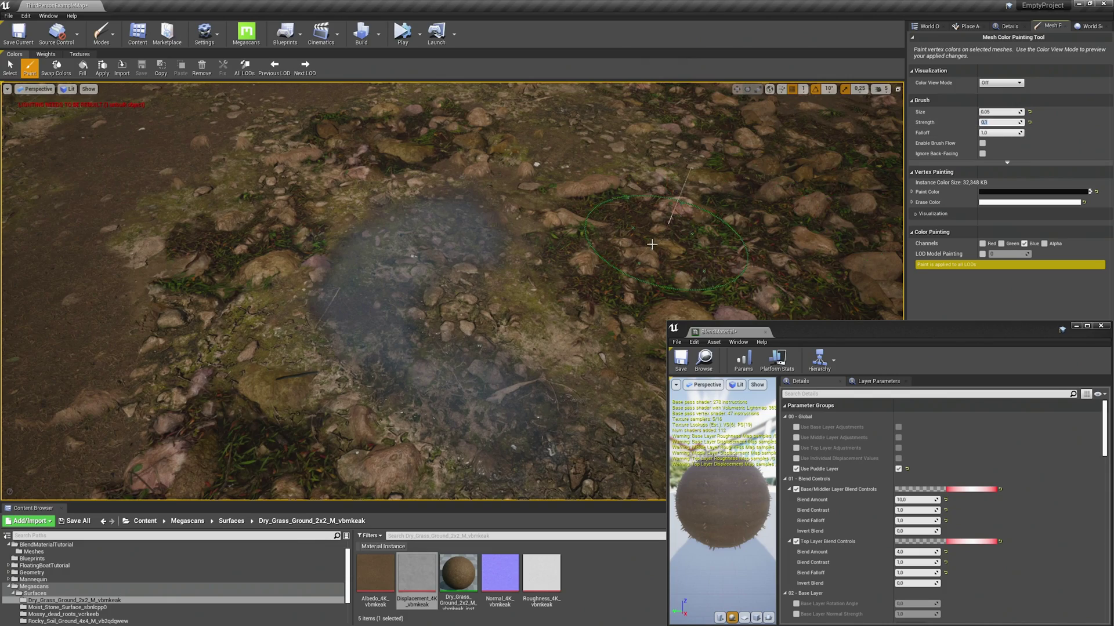
- Paint a faint Blue puddle over the large rocks near the foot of the stairs
{"action": "key", "text": "w"}
{"action": "mouse_move", "coordinate": [580, 232]}
{"action": "right_mouse_down"}
{"action": "mouse_move", "coordinate": [591, 214]}
{"action": "mouse_move", "coordinate": [545, 221]}
{"action": "mouse_move", "coordinate": [583, 237]}
{"action": "mouse_move", "coordinate": [574, 221]}
{"action": "mouse_move", "coordinate": [571, 232]}
{"action": "mouse_move", "coordinate": [586, 229]}
{"action": "mouse_move", "coordinate": [583, 218]}
{"action": "right_mouse_up"}
{"action": "key", "text": "s"}
{"action": "key", "text": "w"}
{"action": "key", "text": "s"}
{"action": "key", "text": "s"}
{"action": "key", "text": "w"}
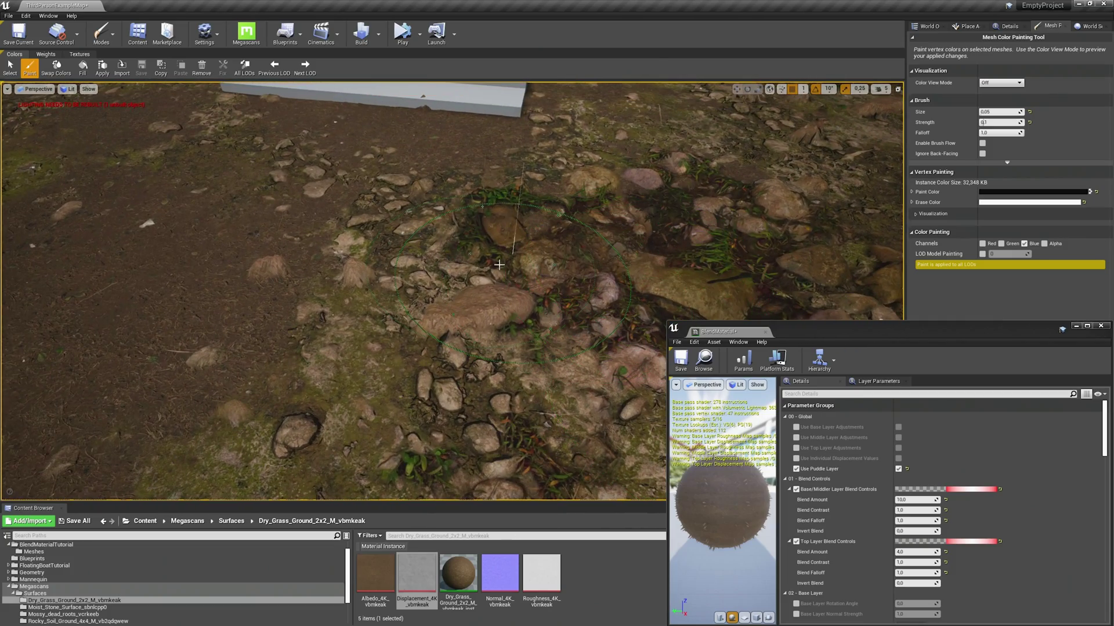
{"action": "key", "text": "s"}
{"action": "mouse_move", "coordinate": [474, 296]}
{"action": "right_mouse_down"}
{"action": "mouse_move", "coordinate": [496, 293]}
{"action": "mouse_move", "coordinate": [476, 278]}
{"action": "mouse_move", "coordinate": [504, 279]}
{"action": "mouse_move", "coordinate": [512, 261]}
{"action": "mouse_move", "coordinate": [506, 201]}
{"action": "mouse_move", "coordinate": [510, 263]}
{"action": "mouse_move", "coordinate": [498, 279]}
{"action": "right_mouse_up"}
{"action": "key", "text": "s"}
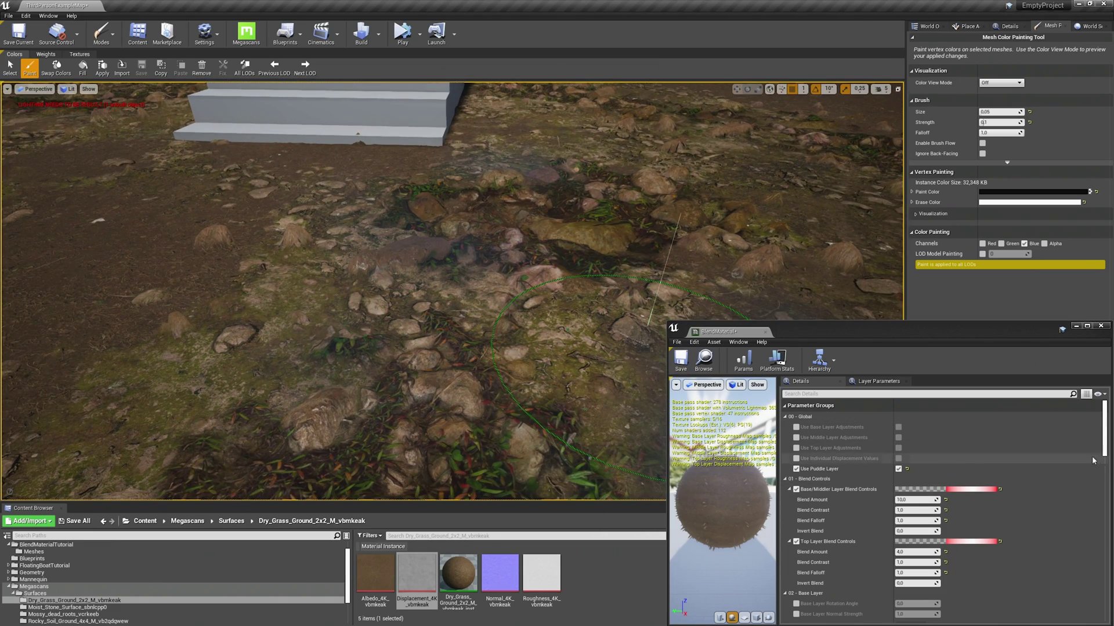
- Try a neutral grey Liquid Color for the Puddle Layer and cancel the colour change
{"action": "left_click_drag", "start_coordinate": [1105, 442], "coordinate": [1096, 541]}
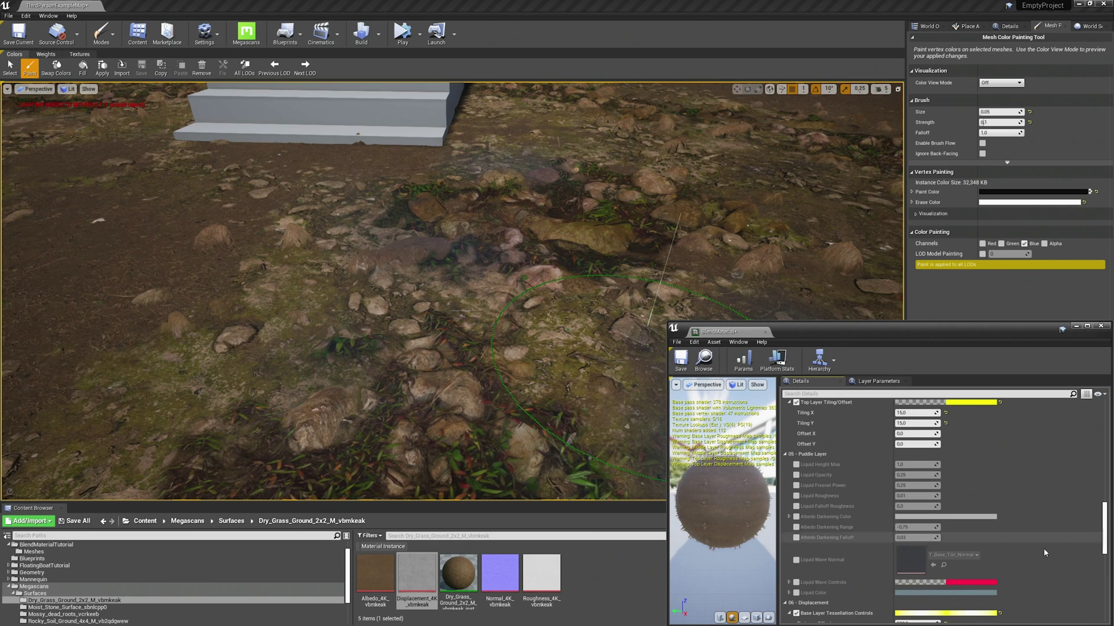
{"action": "left_click", "coordinate": [923, 593]}
{"action": "left_click_drag", "start_coordinate": [851, 445], "coordinate": [851, 494]}
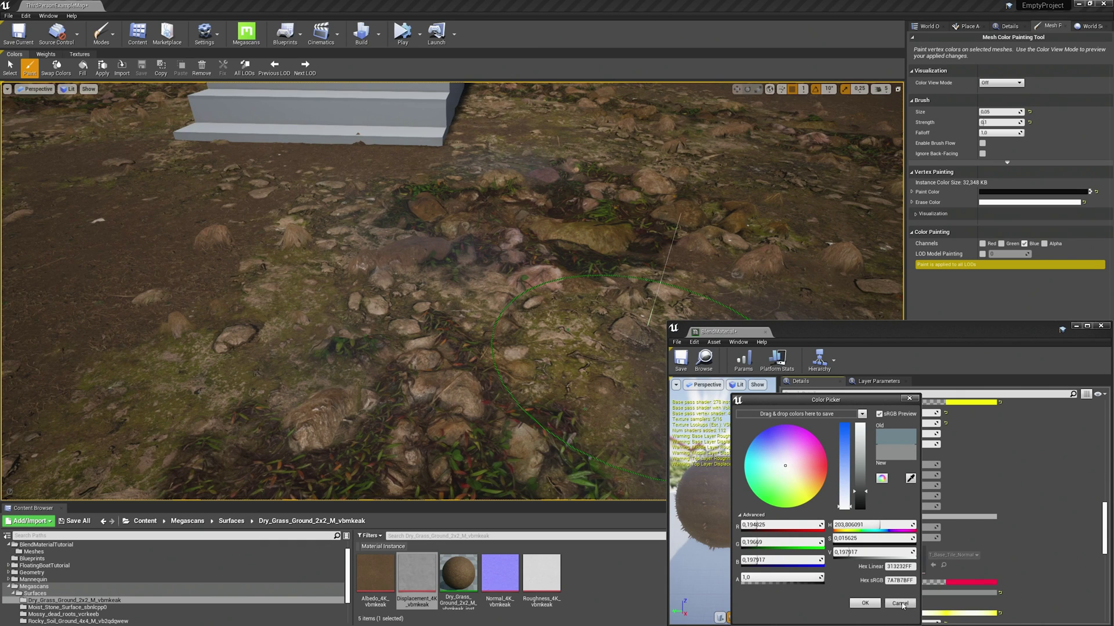
{"action": "left_click", "coordinate": [900, 604]}
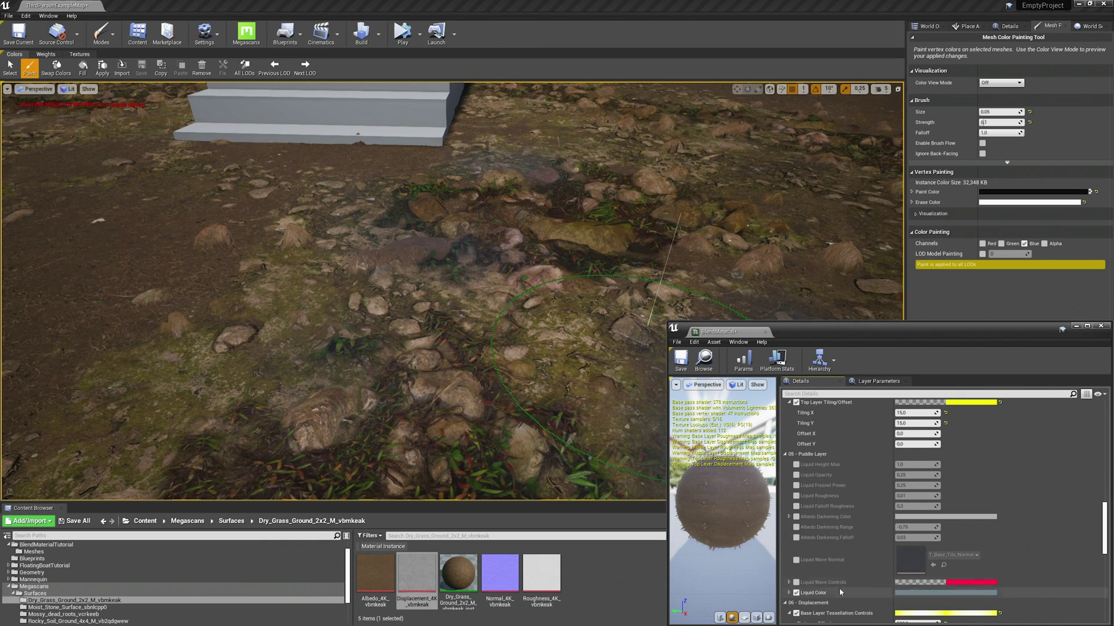
- Erase Blue from the large rocks by the stairs and paint a puddle on the other side of the stairs
{"action": "mouse_move", "coordinate": [464, 366]}
{"action": "right_mouse_down"}
{"action": "mouse_move", "coordinate": [466, 378]}
{"action": "mouse_move", "coordinate": [464, 365]}
{"action": "right_mouse_up"}
{"action": "left_click_drag", "start_coordinate": [439, 364], "coordinate": [426, 307]}
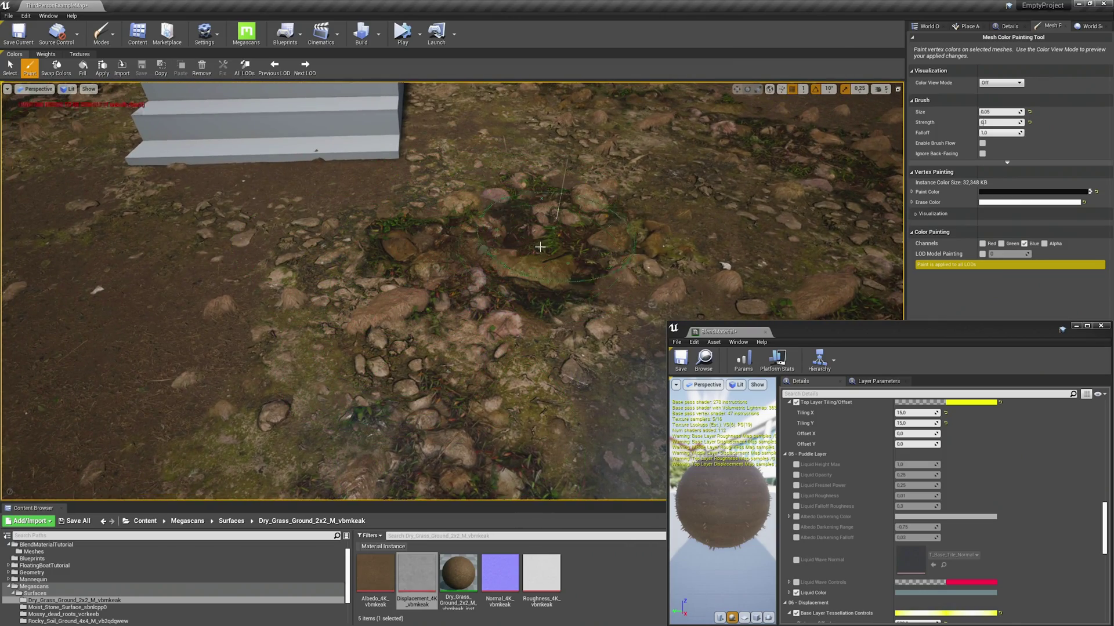
{"action": "mouse_move", "coordinate": [433, 399]}
{"action": "right_mouse_down"}
{"action": "mouse_move", "coordinate": [429, 369]}
{"action": "mouse_move", "coordinate": [432, 418]}
{"action": "right_mouse_up"}
{"action": "mouse_move", "coordinate": [444, 277]}
{"action": "right_mouse_down"}
{"action": "mouse_move", "coordinate": [433, 348]}
{"action": "mouse_move", "coordinate": [464, 422]}
{"action": "mouse_move", "coordinate": [413, 348]}
{"action": "mouse_move", "coordinate": [487, 354]}
{"action": "right_mouse_up"}
{"action": "left_click", "coordinate": [412, 348]}
{"action": "left_click_drag", "start_coordinate": [487, 354], "coordinate": [406, 386]}
{"action": "mouse_move", "coordinate": [406, 386]}
{"action": "right_mouse_down"}
{"action": "mouse_move", "coordinate": [426, 415]}
{"action": "mouse_move", "coordinate": [385, 261]}
{"action": "right_mouse_up"}
{"action": "left_click_drag", "start_coordinate": [385, 261], "coordinate": [371, 290]}
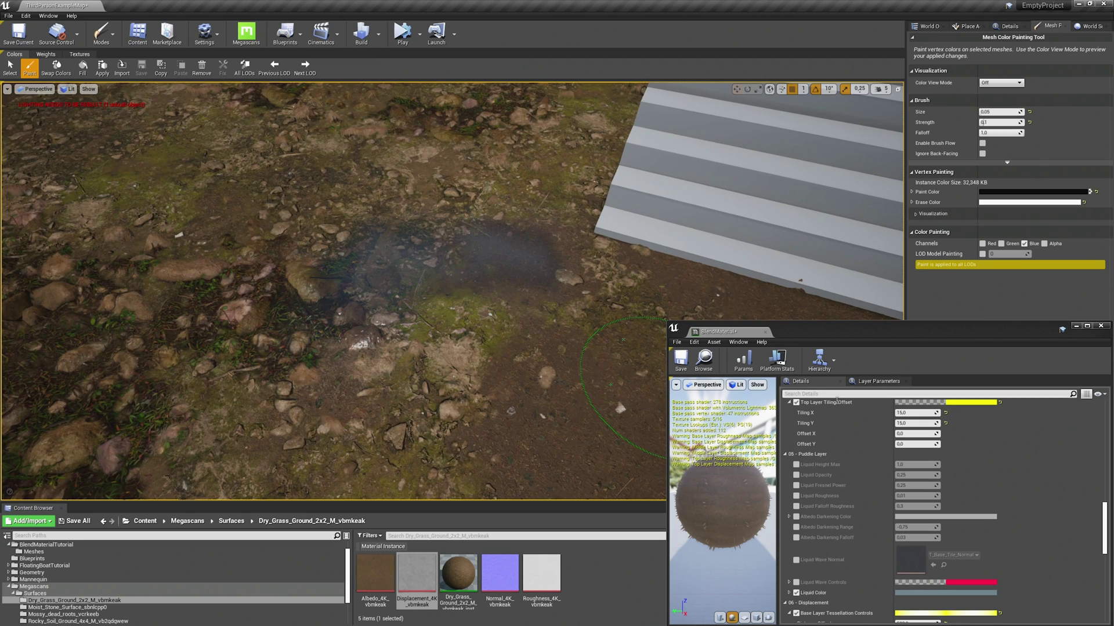
- Erase Red and Green beneath the puddle and from a second patch among the rocks to expose the base layer
{"action": "left_click", "coordinate": [982, 244]}
{"action": "left_click", "coordinate": [1001, 244]}
{"action": "left_click", "coordinate": [1024, 244]}
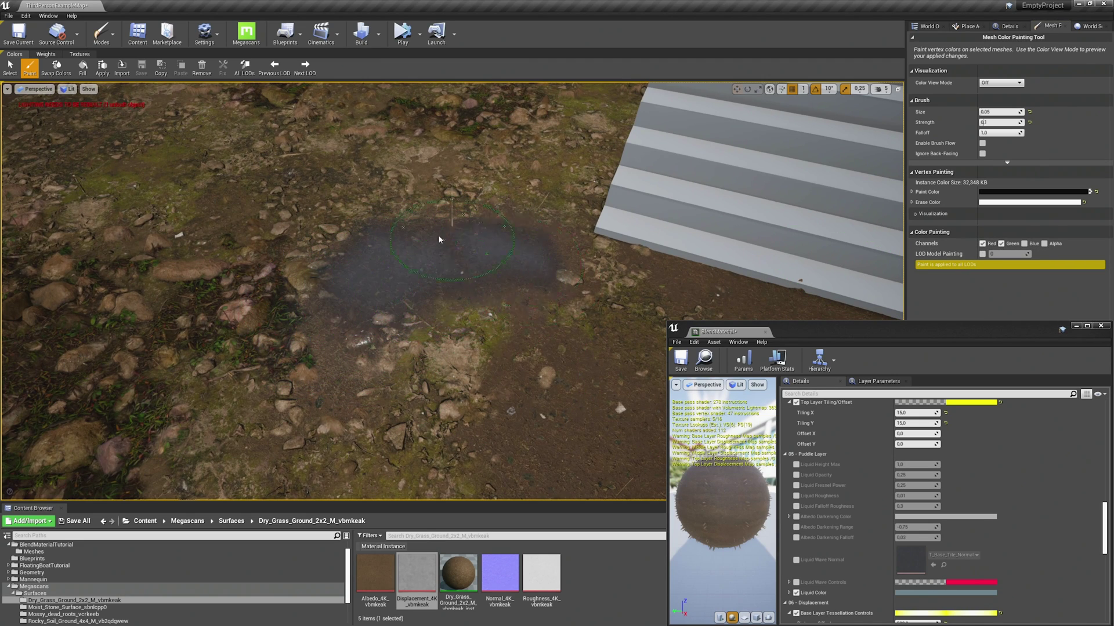
{"action": "mouse_move", "coordinate": [385, 293]}
{"action": "right_mouse_down"}
{"action": "mouse_move", "coordinate": [522, 206]}
{"action": "mouse_move", "coordinate": [474, 203]}
{"action": "right_mouse_up"}
{"action": "right_click_drag", "start_coordinate": [175, 289], "coordinate": [175, 324]}
{"action": "mouse_move", "coordinate": [174, 289]}
{"action": "left_mouse_down"}
{"action": "mouse_move", "coordinate": [197, 220]}
{"action": "mouse_move", "coordinate": [232, 279]}
{"action": "mouse_move", "coordinate": [209, 360]}
{"action": "mouse_move", "coordinate": [212, 208]}
{"action": "left_mouse_up"}
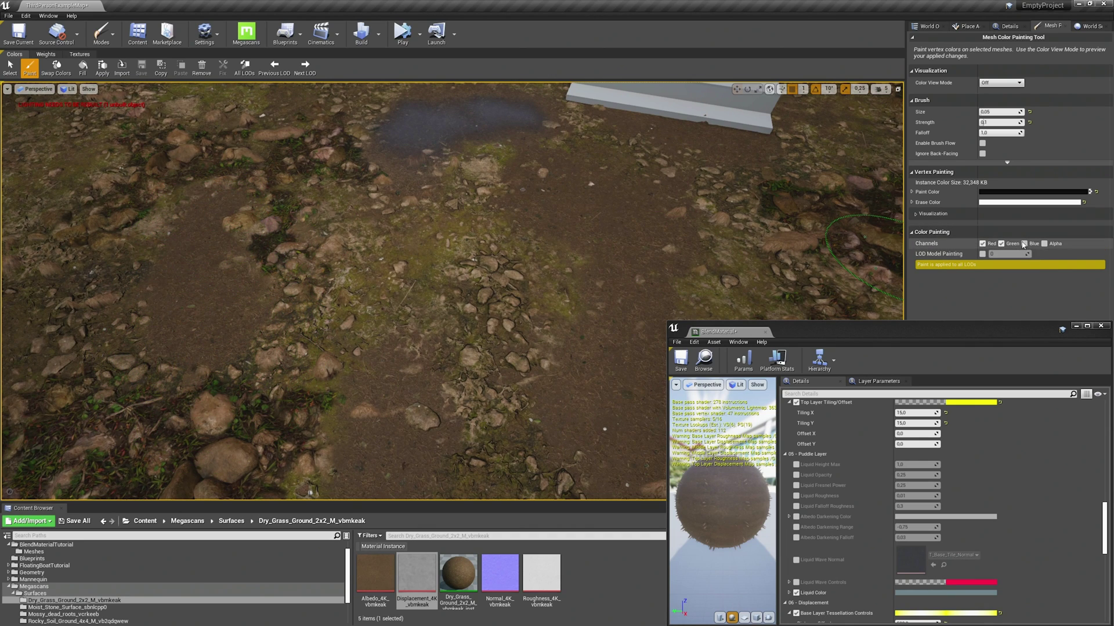
- Paint only the Blue channel over the newly exposed patch to fill it with a second puddle
{"action": "left_click", "coordinate": [982, 243]}
{"action": "left_click_drag", "start_coordinate": [224, 318], "coordinate": [199, 277]}
{"action": "right_click_drag", "start_coordinate": [372, 353], "coordinate": [348, 377]}
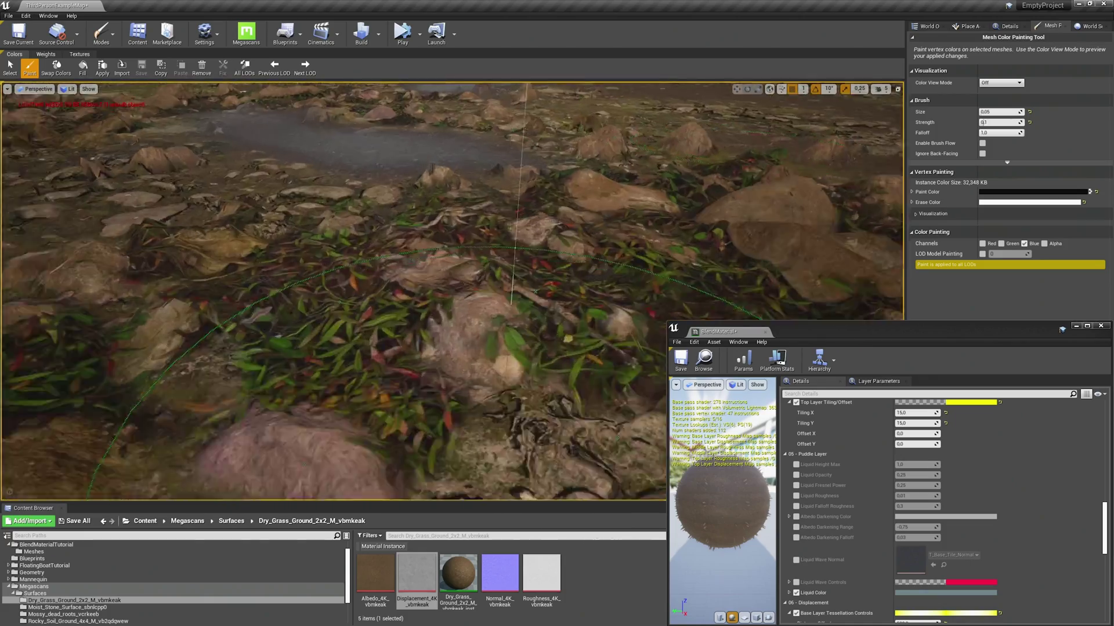
{"action": "right_click_drag", "start_coordinate": [516, 331], "coordinate": [454, 216]}
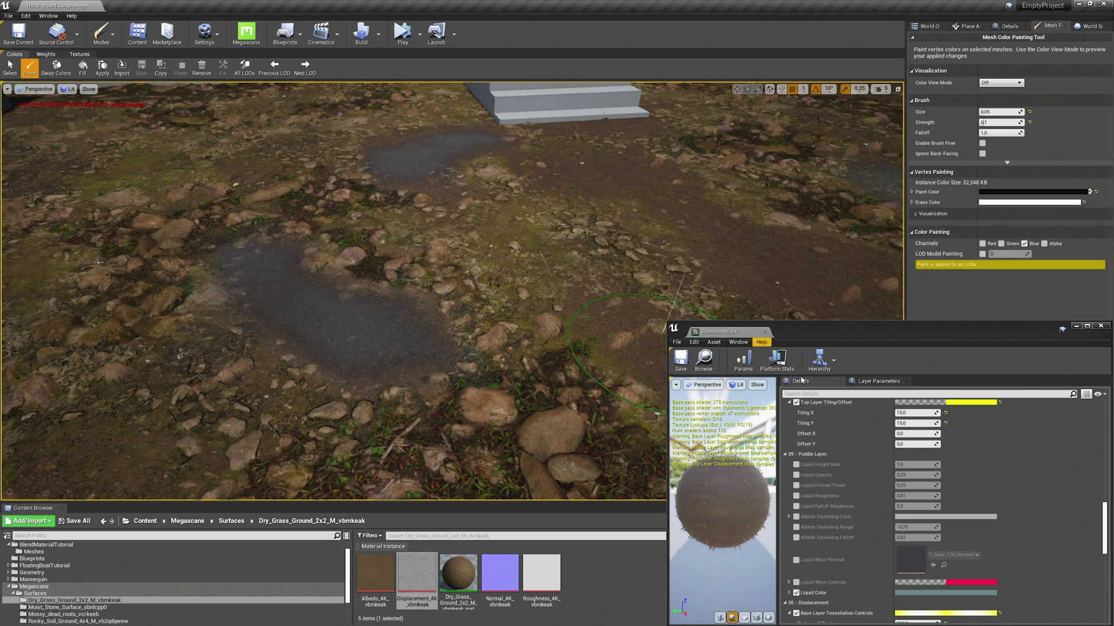
- Replace the Base Layer Albedo Map with Albedo_8K_vb2qdgwew from the Rocky_Soil_Ground_4x4_M_vb2qdgwew folder
{"action": "left_click_drag", "start_coordinate": [1105, 526], "coordinate": [1099, 448]}
{"action": "scroll", "coordinate": [851, 447], "scroll_direction": "down", "scroll_amount": 3}
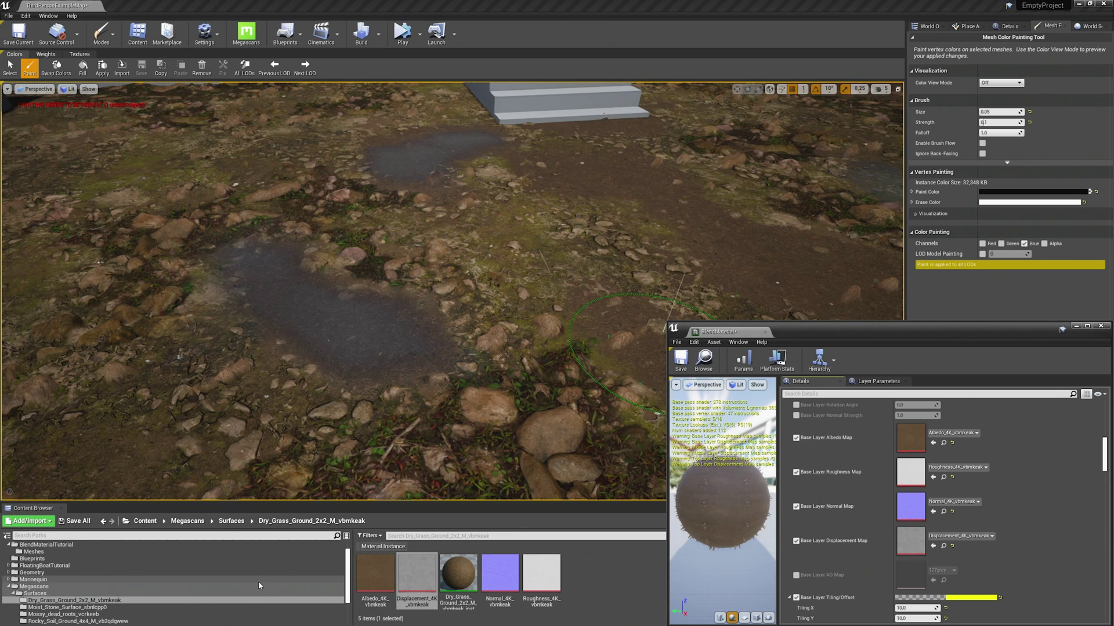
{"action": "scroll", "coordinate": [202, 576], "scroll_direction": "down", "scroll_amount": 1}
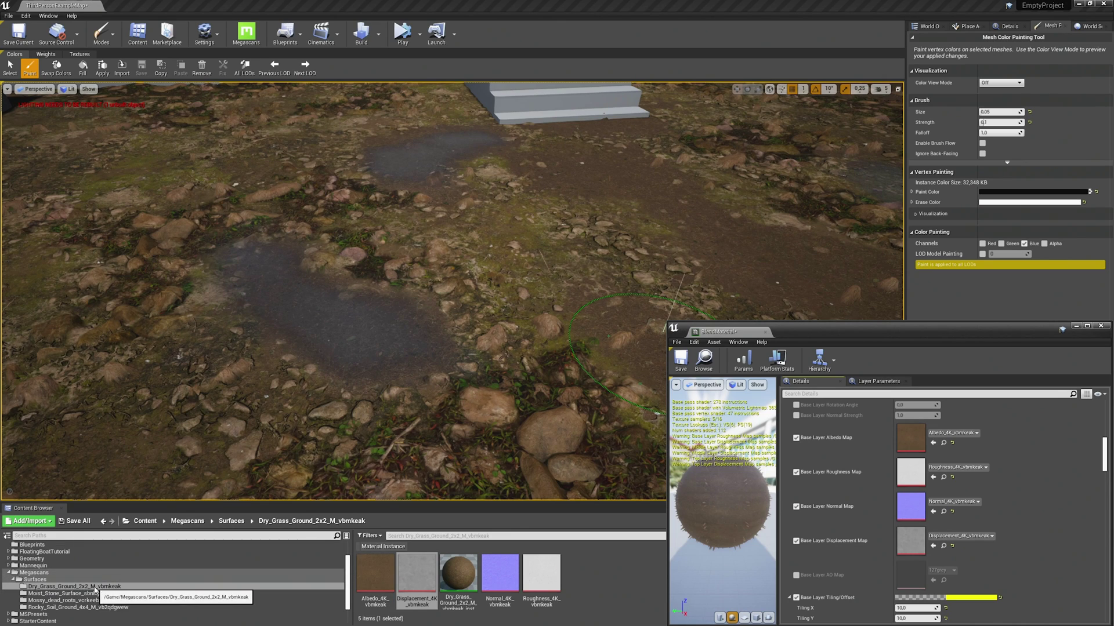
{"action": "left_click", "coordinate": [55, 609]}
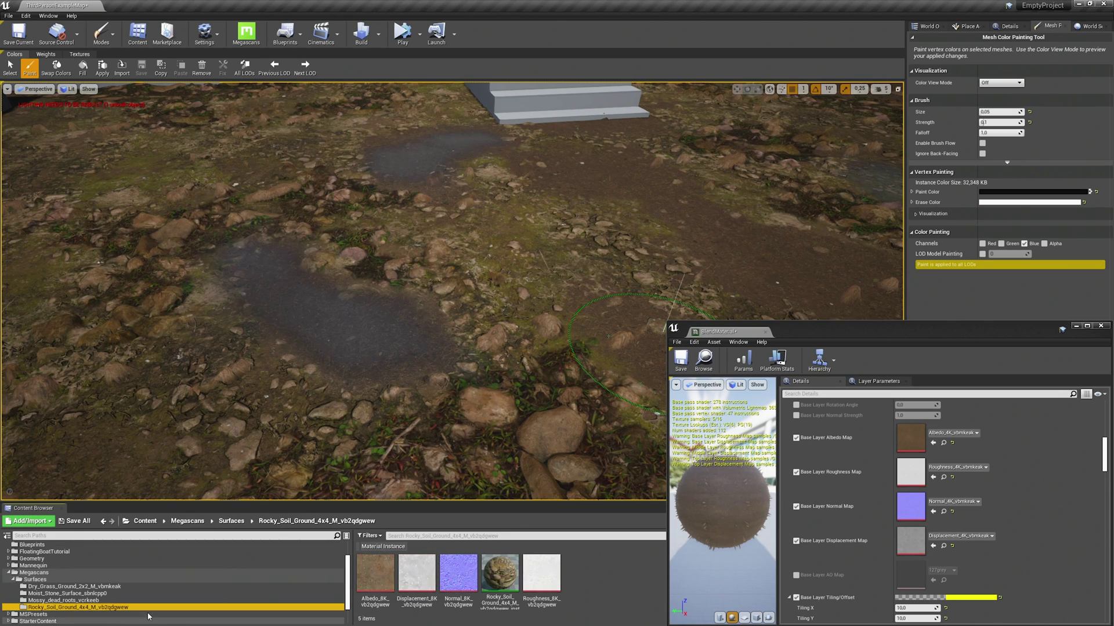
{"action": "left_click", "coordinate": [375, 598]}
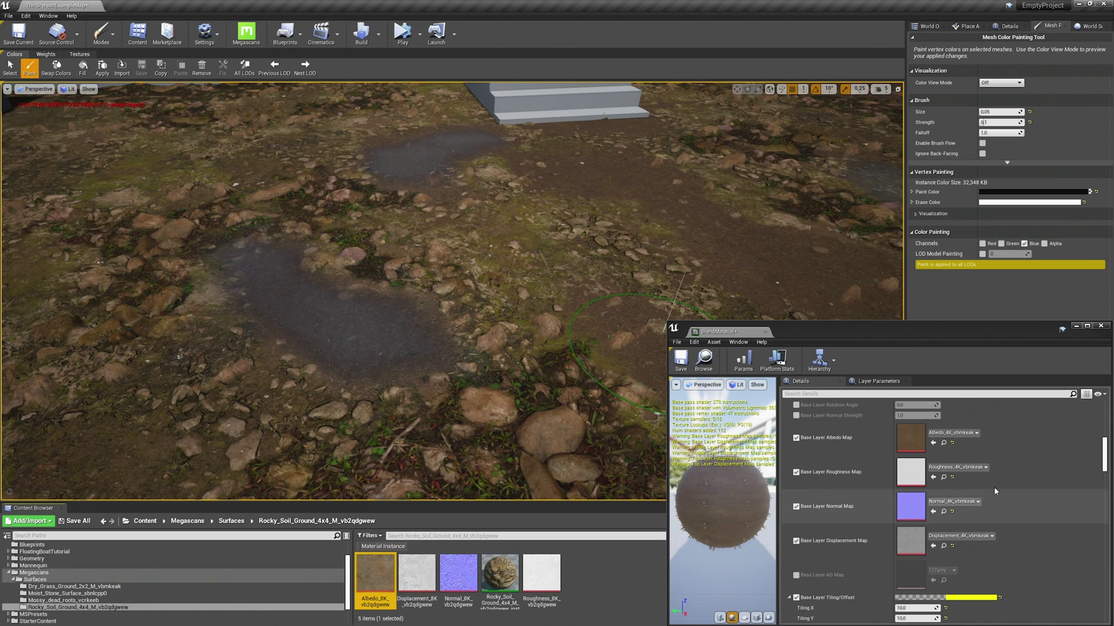
{"action": "left_click", "coordinate": [932, 443]}
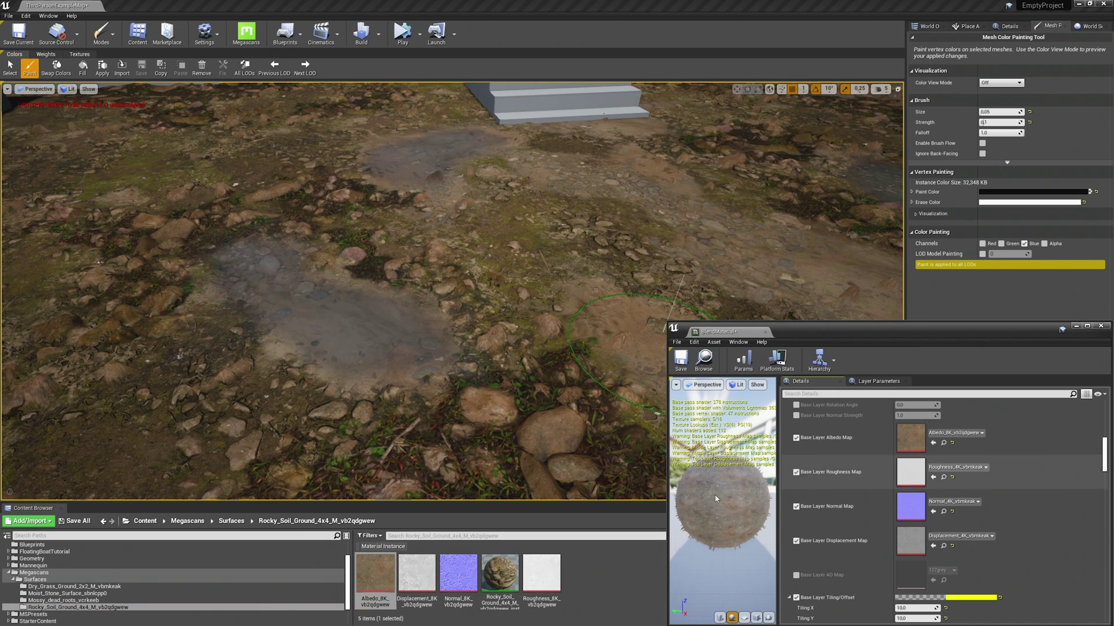
- Assign the Rocky Soil Ground Displacement_8K, Normal_8K and Roughness_8K textures to the matching Base Layer maps
{"action": "left_click", "coordinate": [416, 574]}
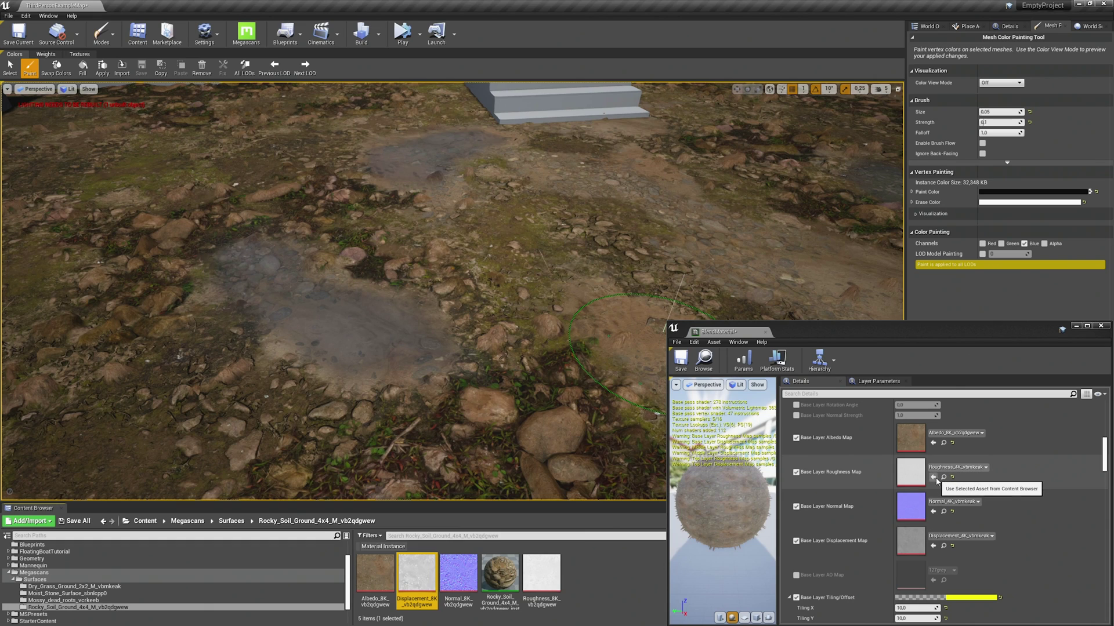
{"action": "left_click", "coordinate": [932, 546]}
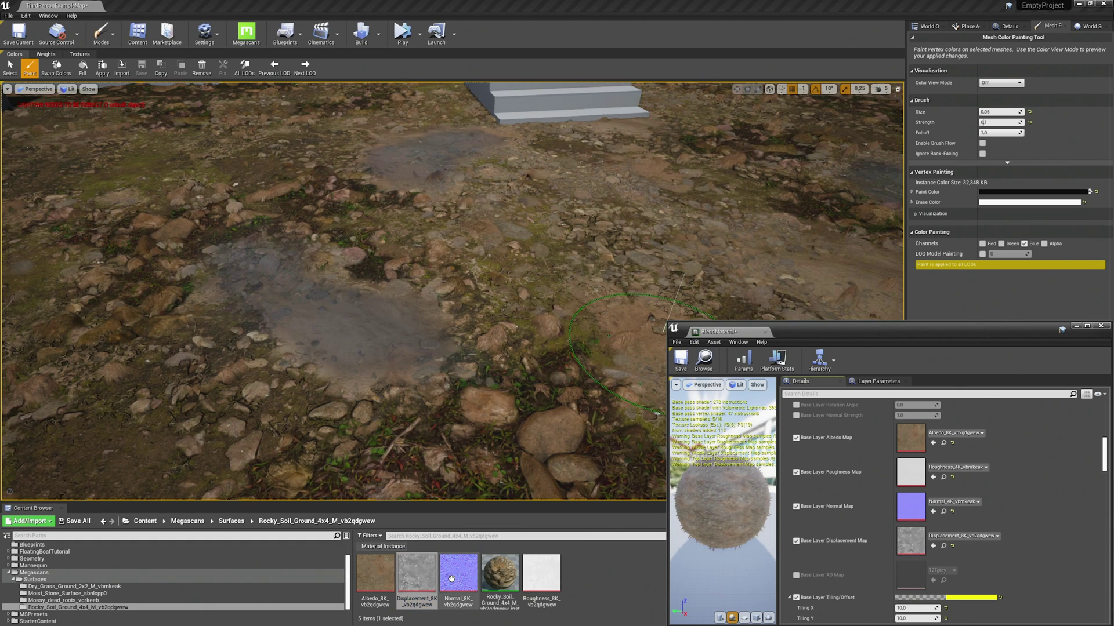
{"action": "left_click", "coordinate": [459, 574]}
{"action": "left_click", "coordinate": [933, 511]}
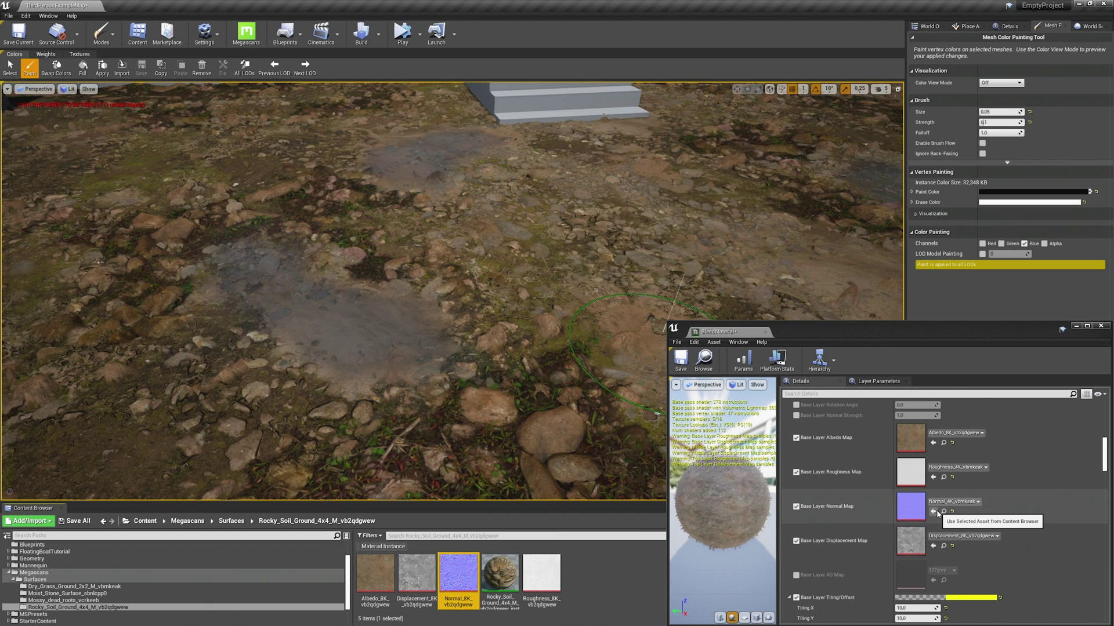
{"action": "left_click", "coordinate": [558, 580]}
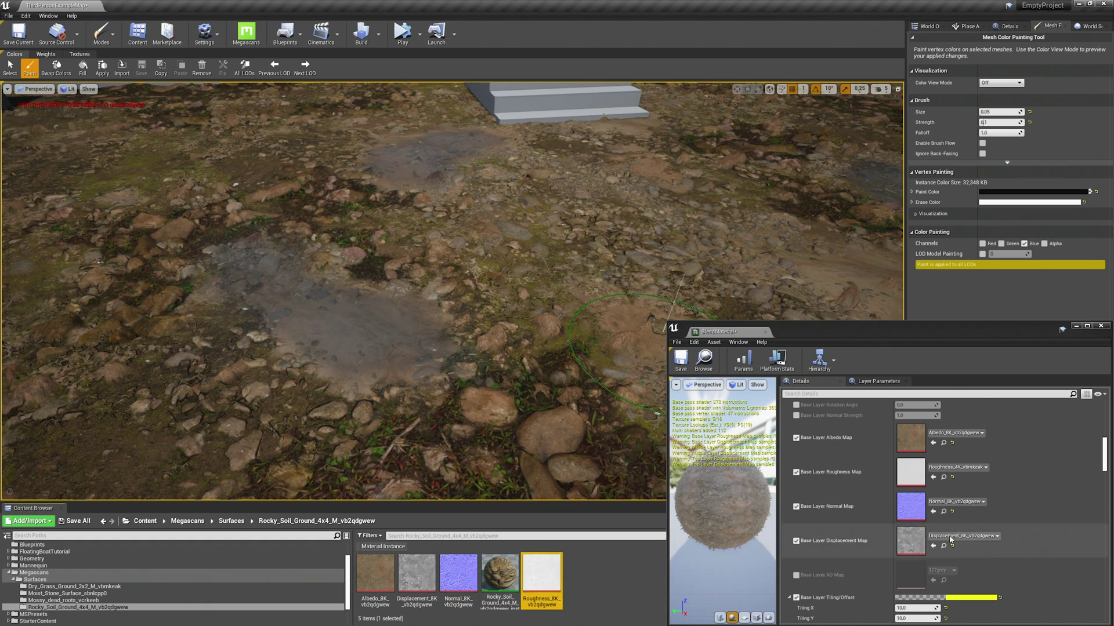
{"action": "left_click", "coordinate": [934, 479]}
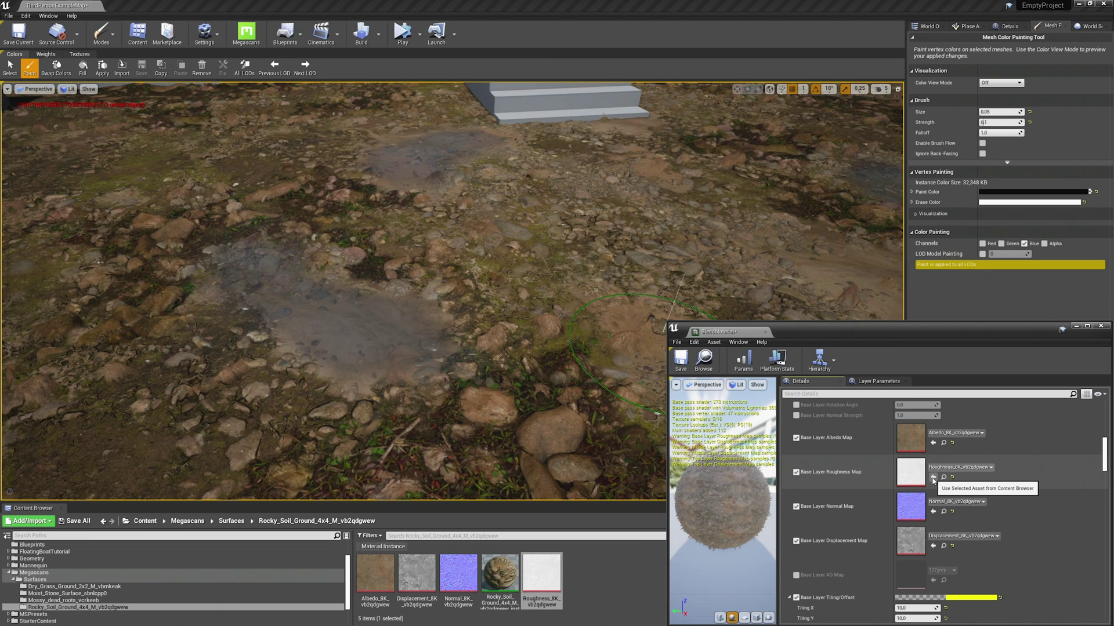
- Save the blend material and the modified ThirdPersonExampleMap level
{"action": "left_click", "coordinate": [681, 360]}
{"action": "left_click", "coordinate": [81, 521]}
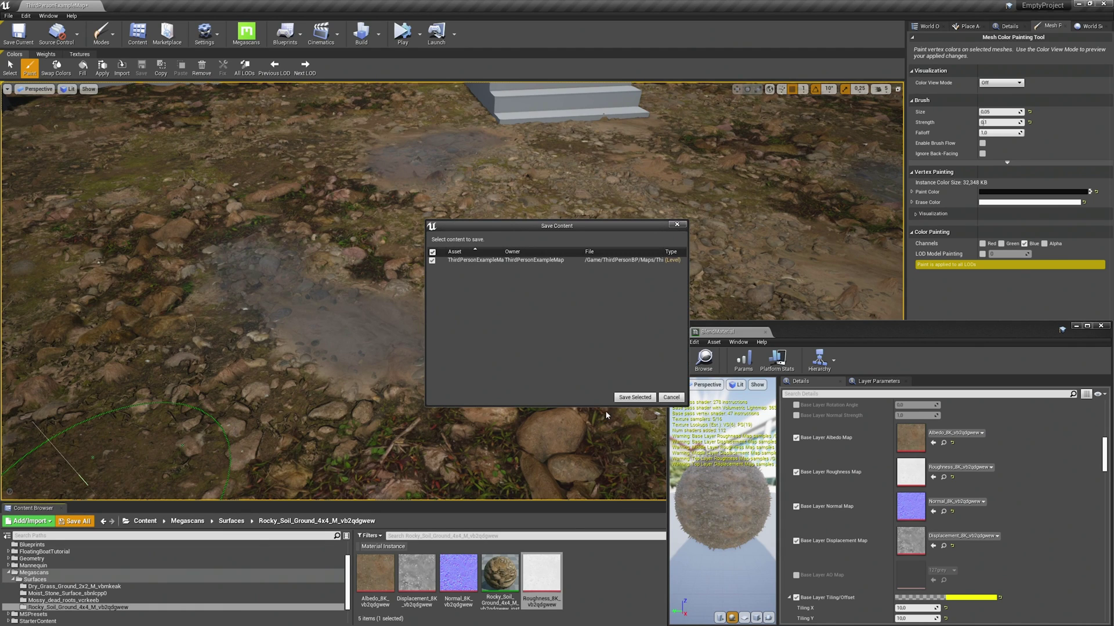
{"action": "left_click", "coordinate": [635, 397]}
- Close the material instance editor and switch from Mesh Paint back to Select mode
{"action": "left_click", "coordinate": [763, 332]}
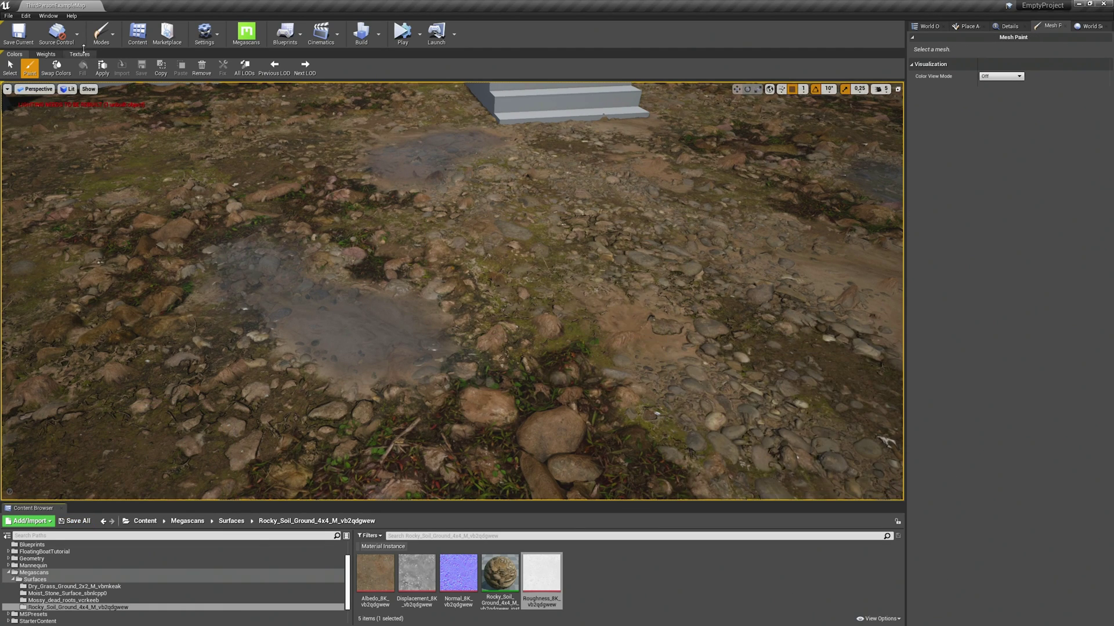
{"action": "left_click", "coordinate": [101, 34]}
{"action": "left_click", "coordinate": [116, 60]}
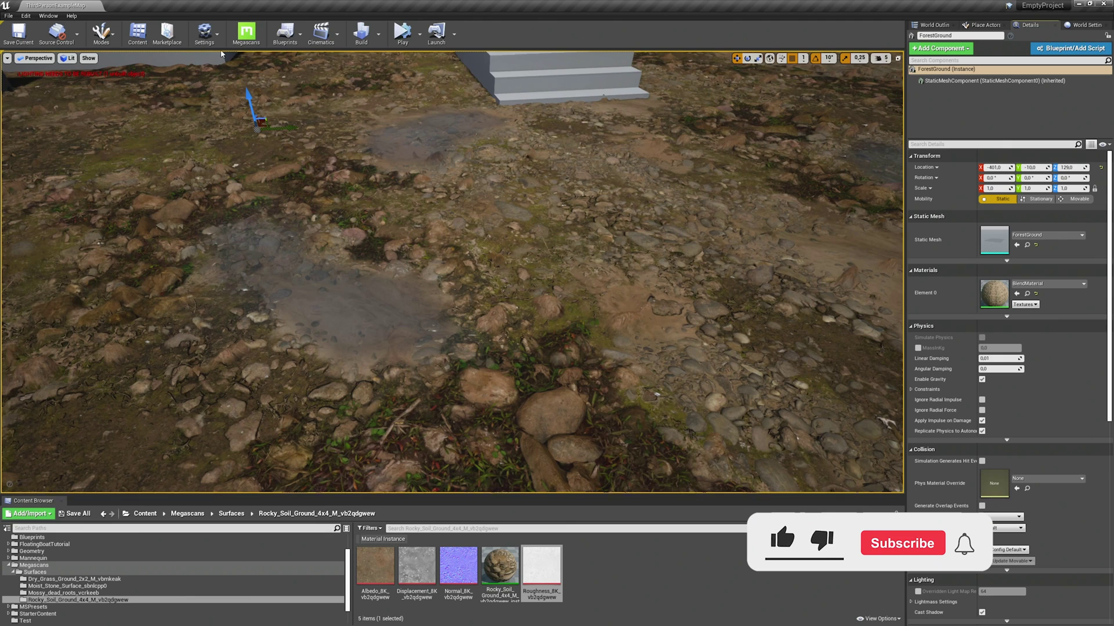